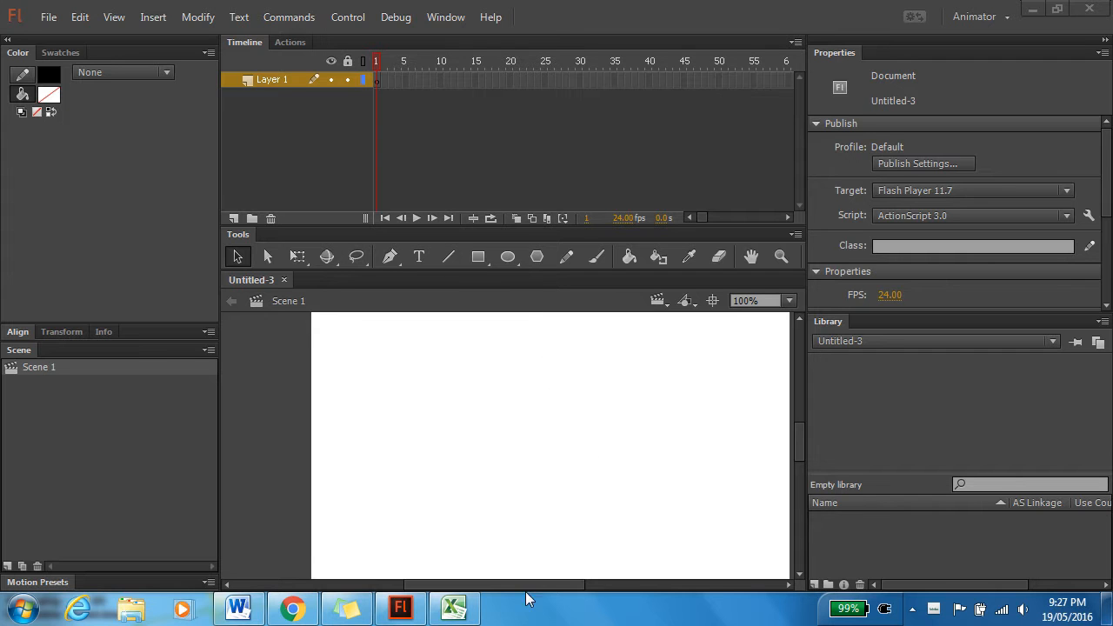
# Draw a green (00FF00) rectangle with a black outline, about 310 by 164 px, near the middle of the stage
pyautogui.moveTo(543, 583)
pyautogui.mouseDown()
pyautogui.moveTo(570, 584)
pyautogui.moveTo(550, 584)
pyautogui.mouseUp()
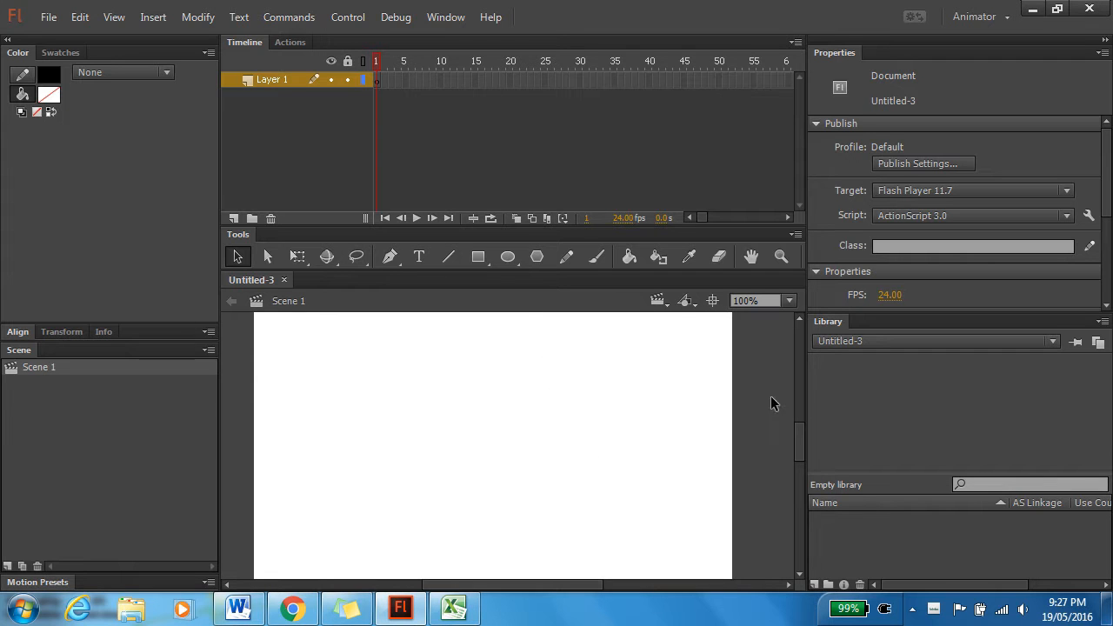
pyautogui.moveTo(800, 436)
pyautogui.mouseDown()
pyautogui.moveTo(801, 463)
pyautogui.moveTo(802, 430)
pyautogui.moveTo(800, 438)
pyautogui.mouseUp()
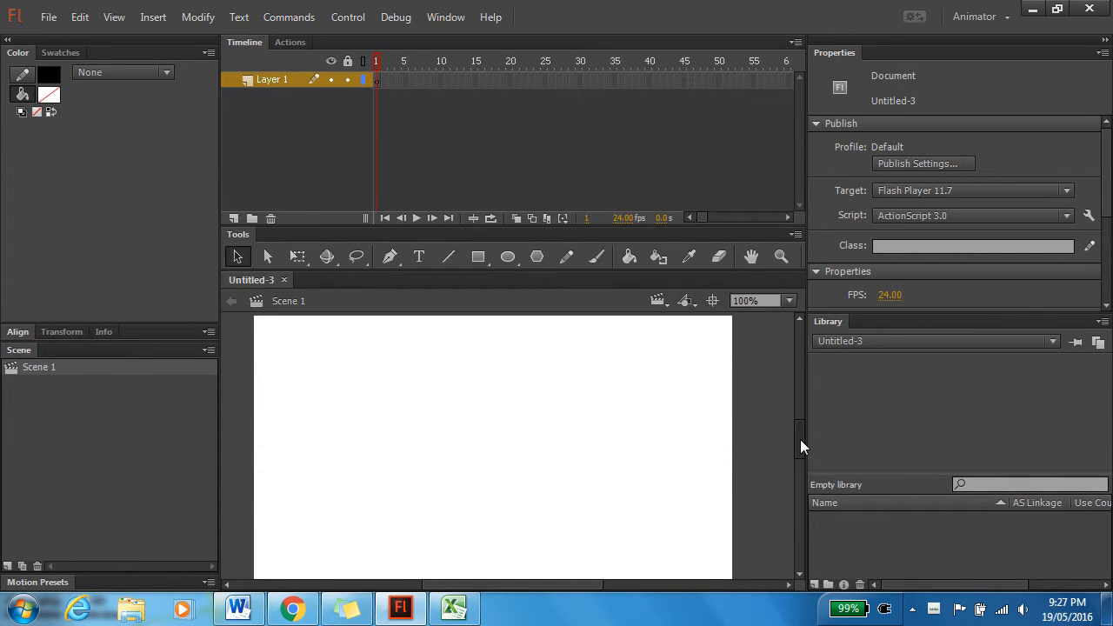
pyautogui.click(60, 54)
pyautogui.click(14, 54)
pyautogui.click(478, 258)
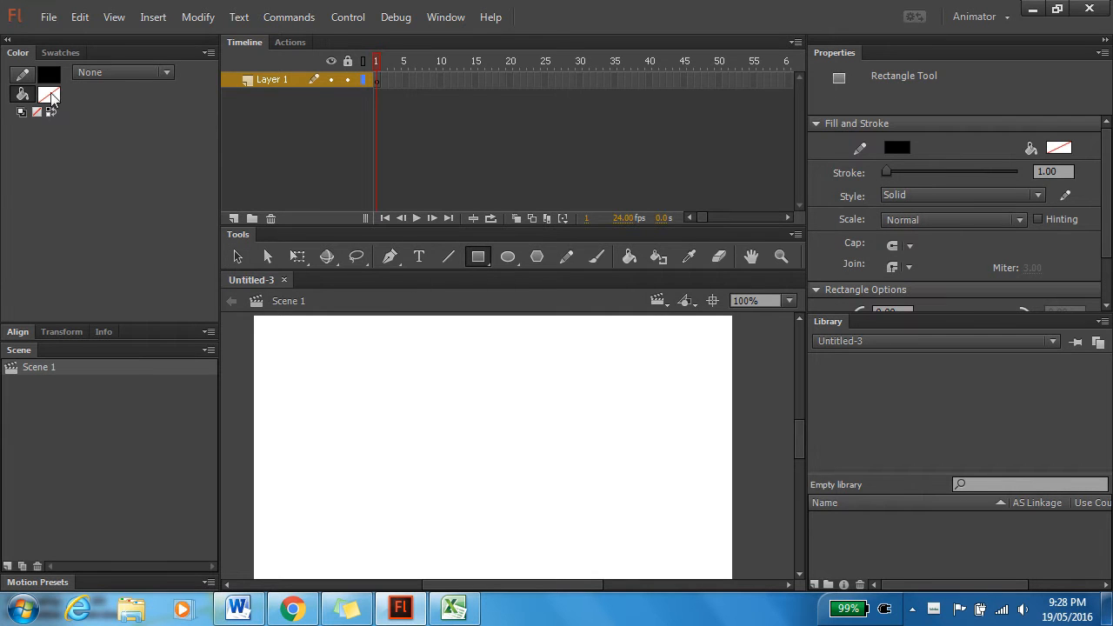
pyautogui.click(48, 94)
pyautogui.click(160, 131)
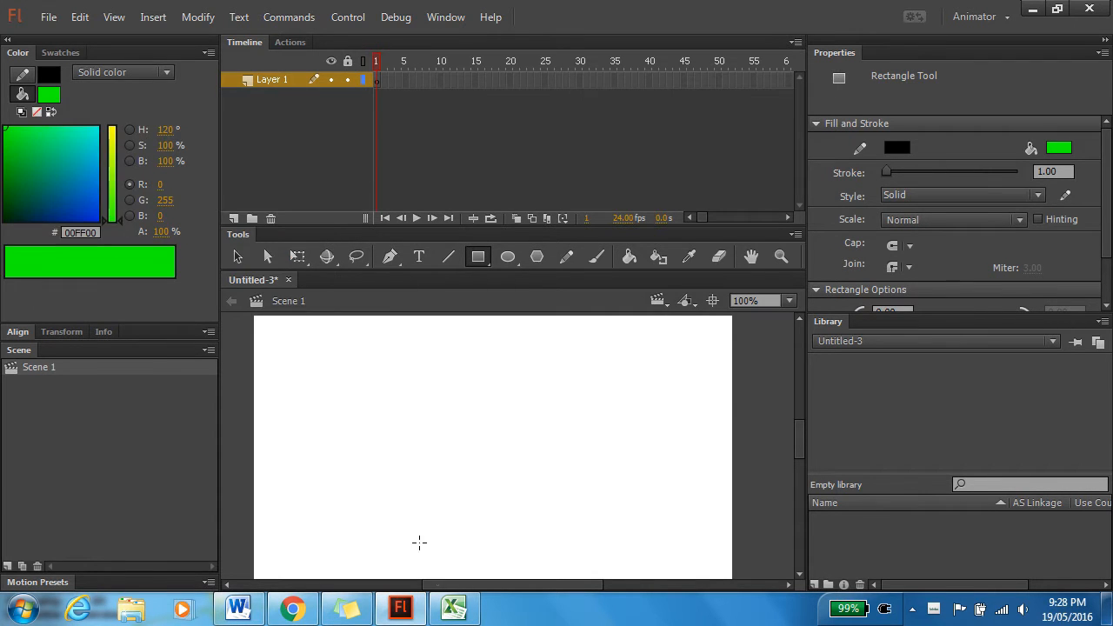
pyautogui.moveTo(372, 384); pyautogui.dragTo(642, 525)
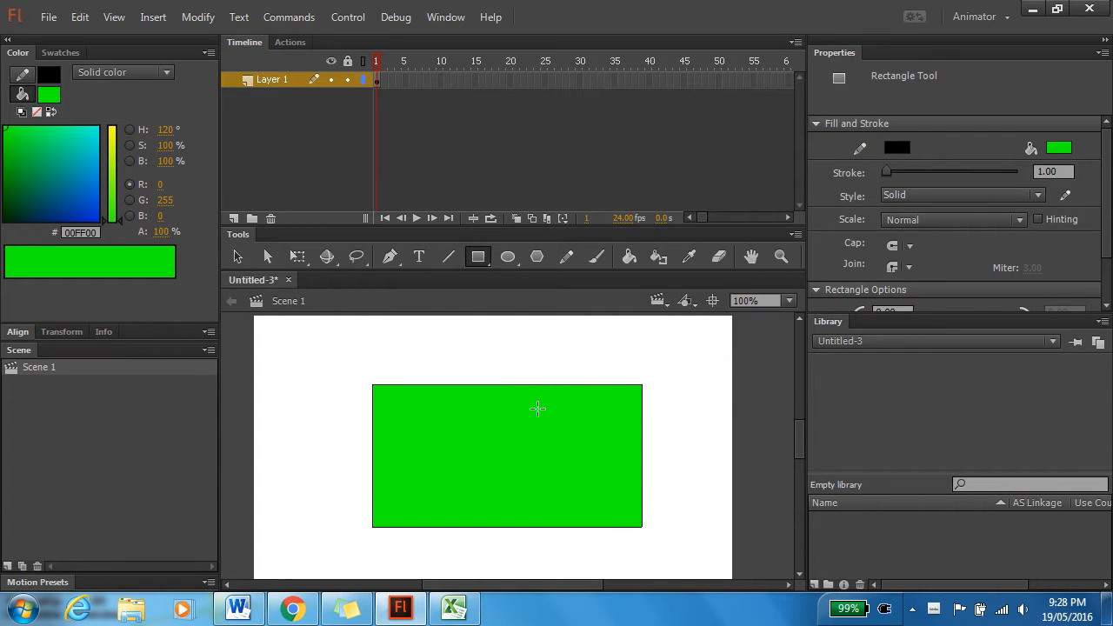
# Add the white text START over the green rectangle and move it to roughly the rectangle's middle
pyautogui.click(418, 257)
pyautogui.click(49, 93)
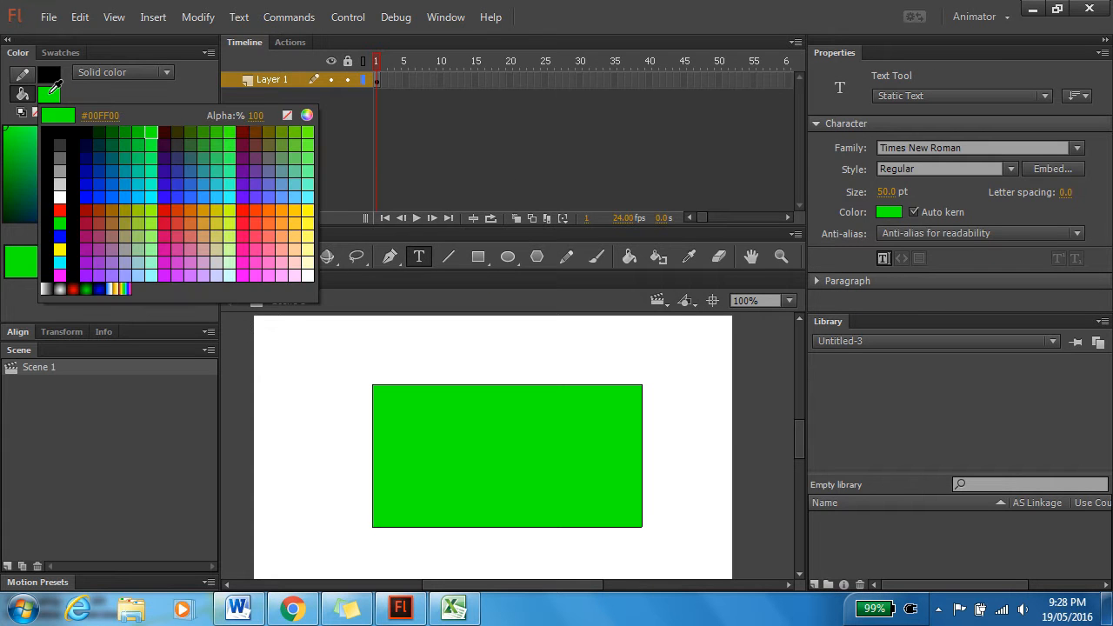
pyautogui.click(60, 196)
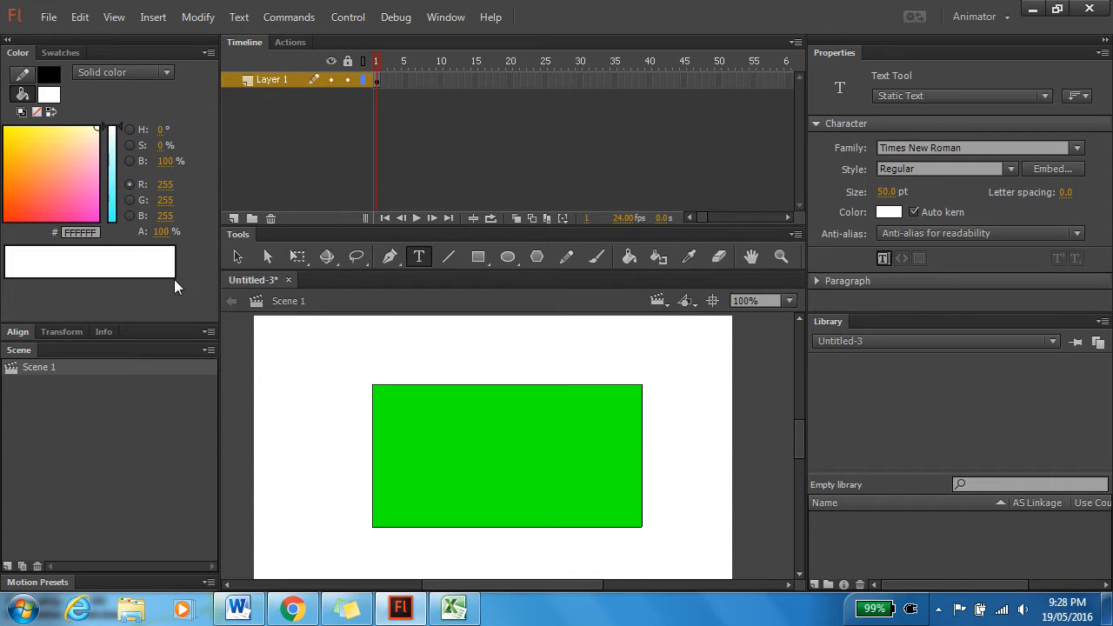
pyautogui.click(479, 444)
pyautogui.click(441, 428)
pyautogui.click(454, 442)
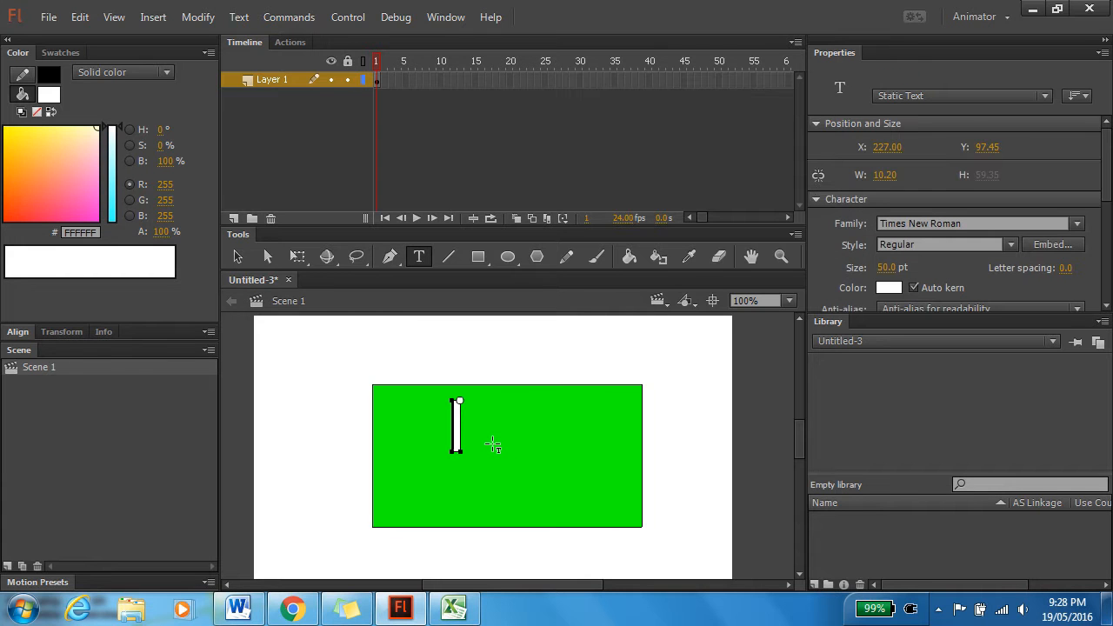
pyautogui.write('START')
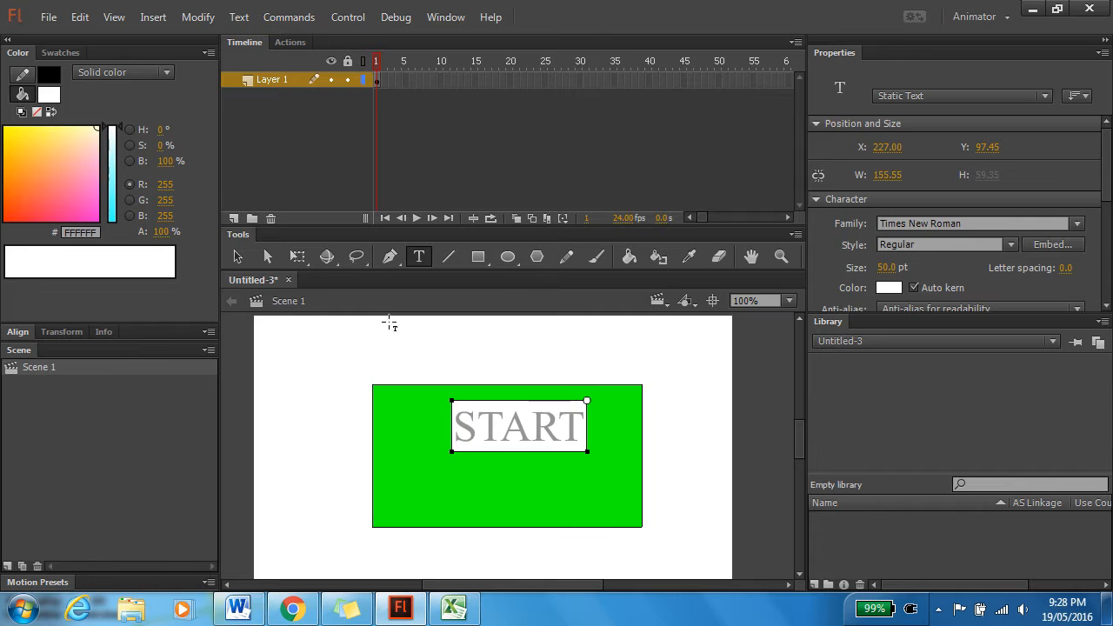
pyautogui.click(238, 257)
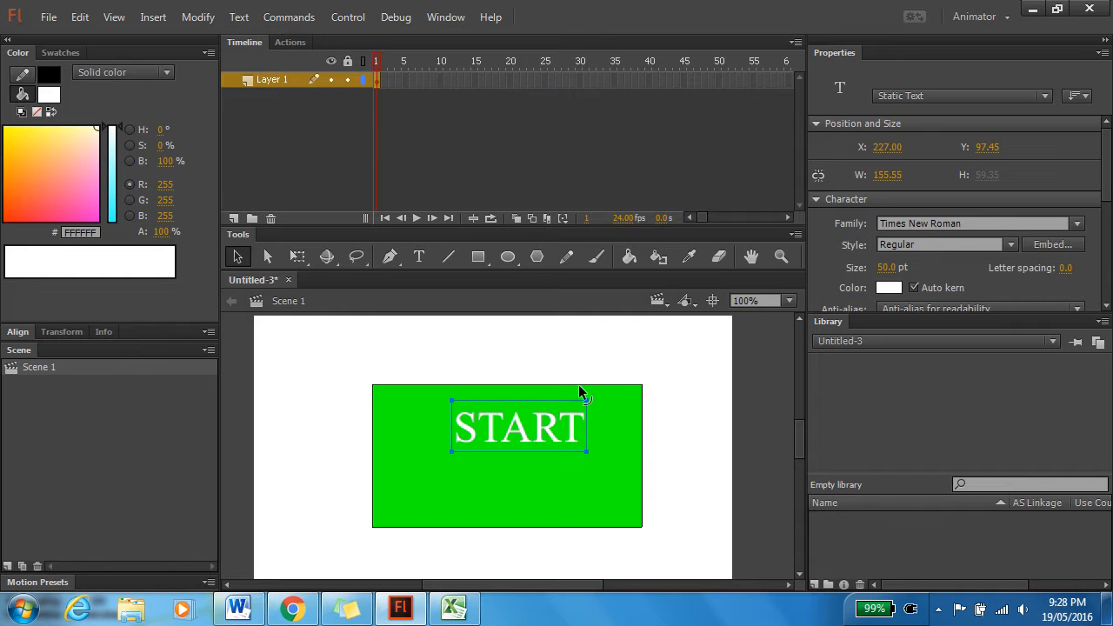
pyautogui.moveTo(569, 435); pyautogui.dragTo(546, 468)
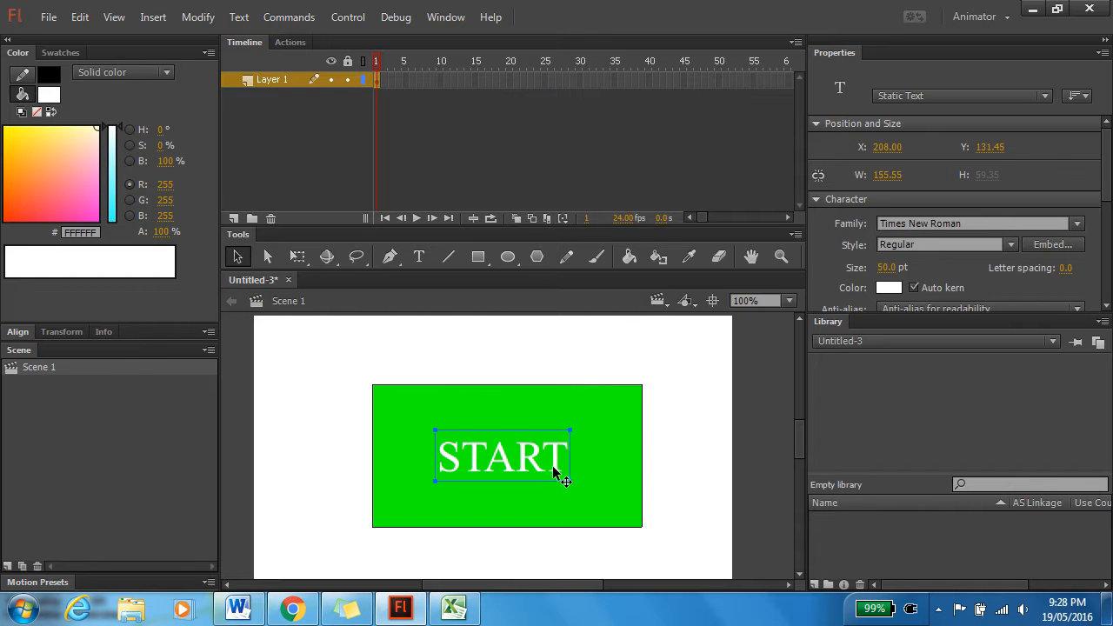
# Align the START text and the outlined rectangle on their horizontal and vertical centres
pyautogui.click(659, 458)
pyautogui.click(608, 472)
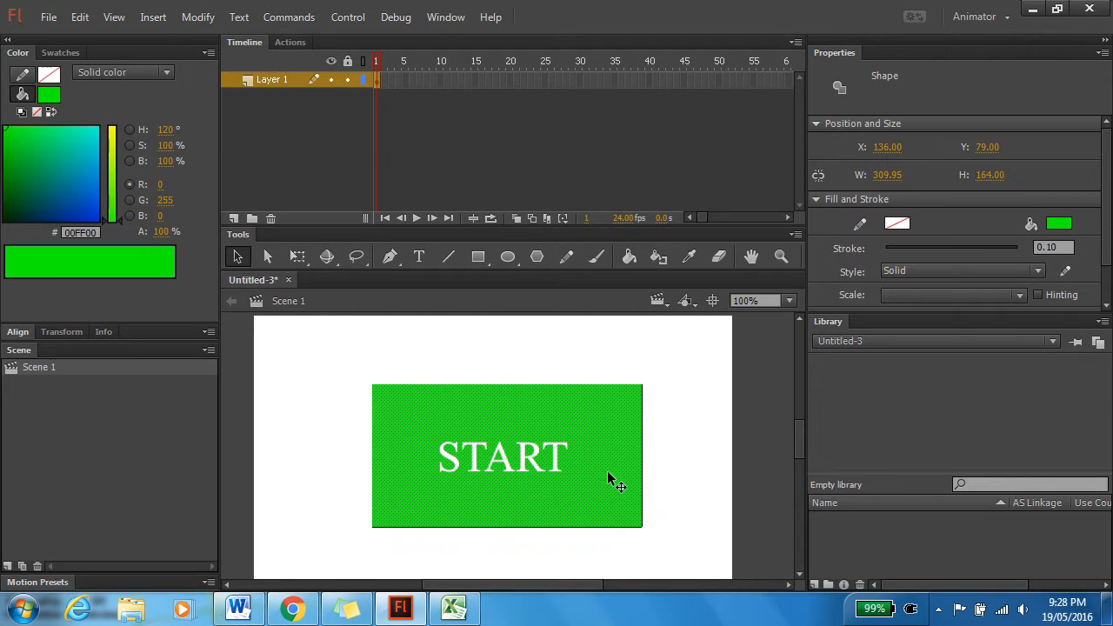
pyautogui.keyDown('shift'); pyautogui.click(561, 466); pyautogui.keyUp('shift')
pyautogui.click(684, 517)
pyautogui.moveTo(687, 546)
pyautogui.mouseDown()
pyautogui.moveTo(390, 348)
pyautogui.moveTo(242, 377)
pyautogui.mouseUp()
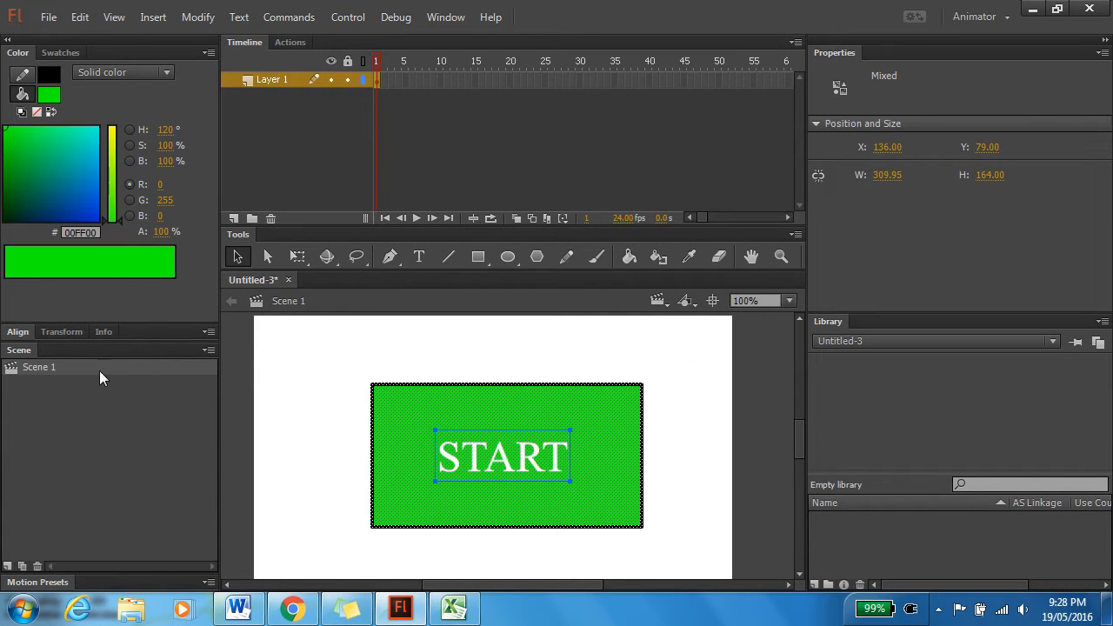
pyautogui.click(18, 331)
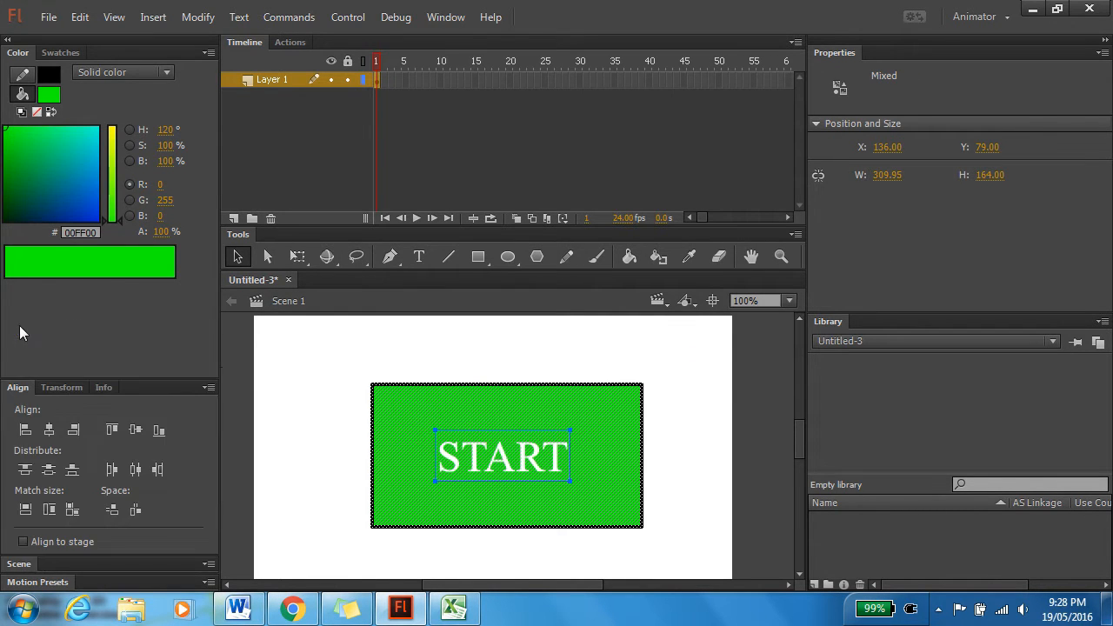
pyautogui.click(128, 432)
pyautogui.click(54, 434)
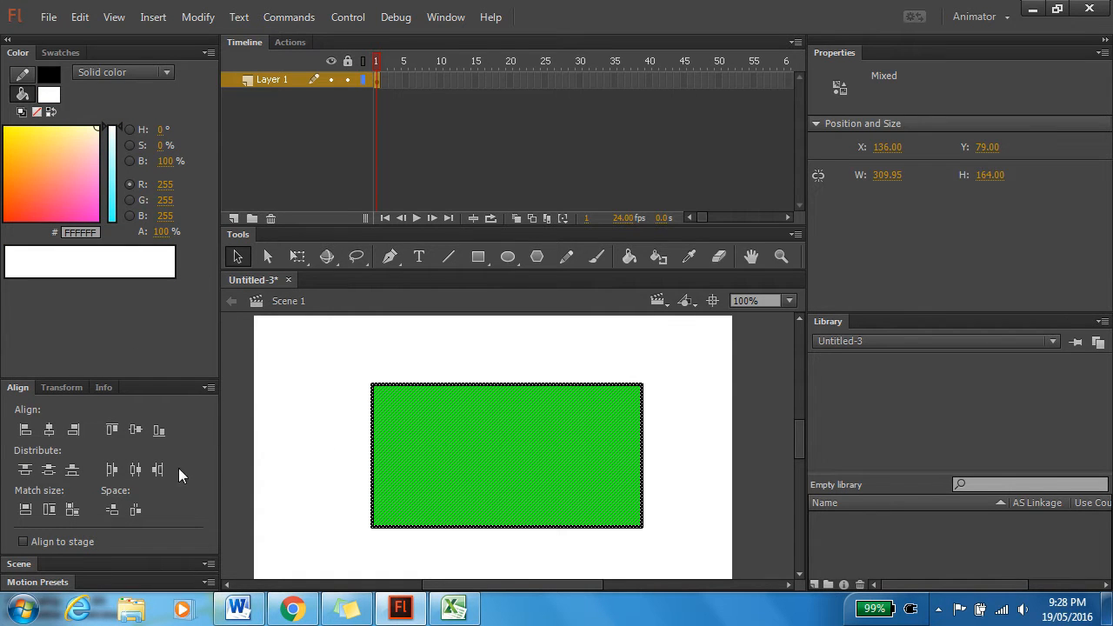
pyautogui.click(347, 445)
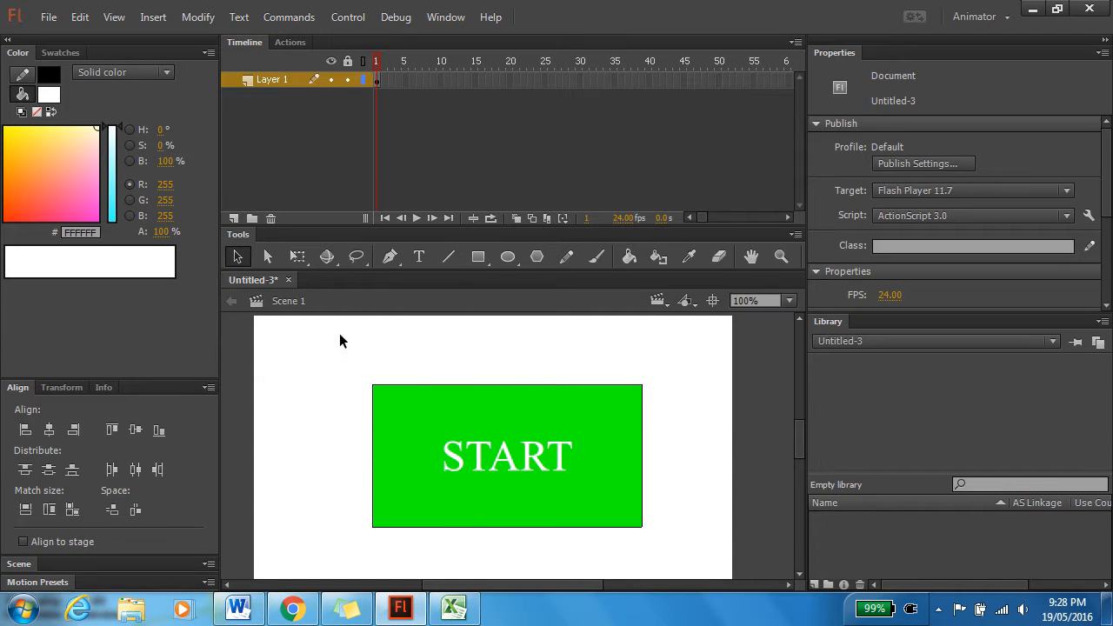
# Rename the layer holding the rectangle and text as Button
pyautogui.doubleClick(266, 77)
pyautogui.write('Button')
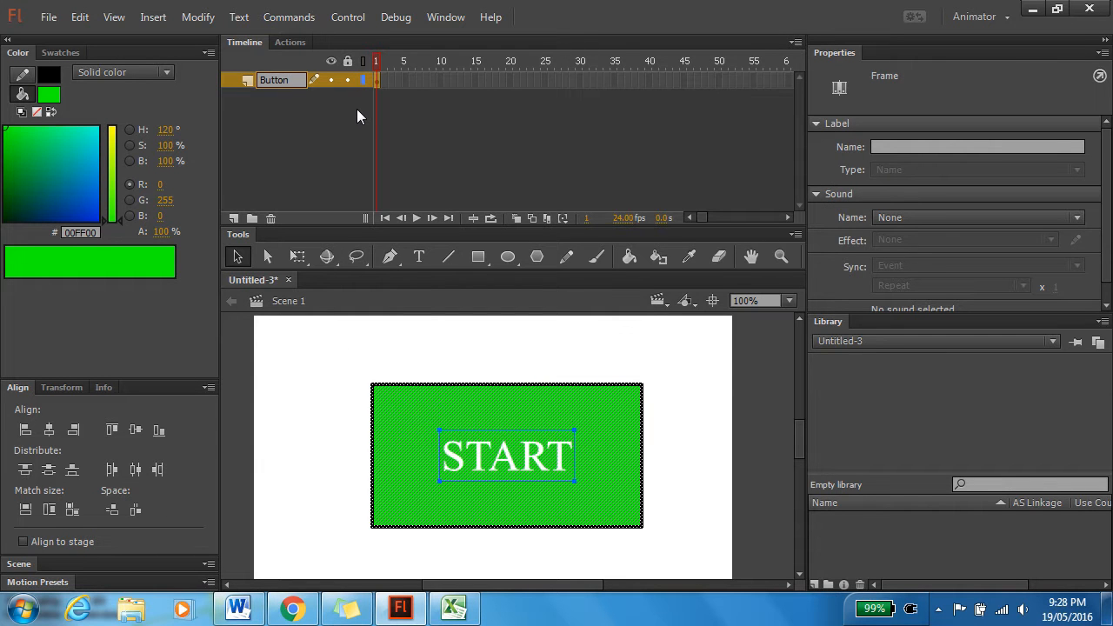
pyautogui.press('Return')
pyautogui.click(455, 368)
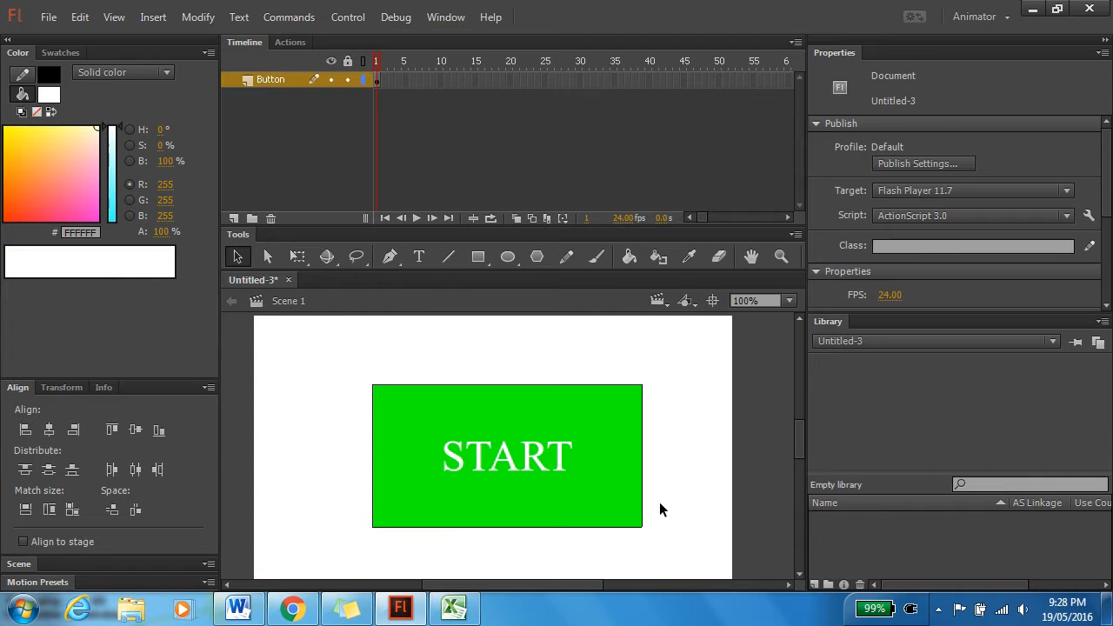
# Convert the rectangle with its outline and START text to a symbol of type Button named Startbtn
pyautogui.moveTo(677, 550); pyautogui.dragTo(340, 377)
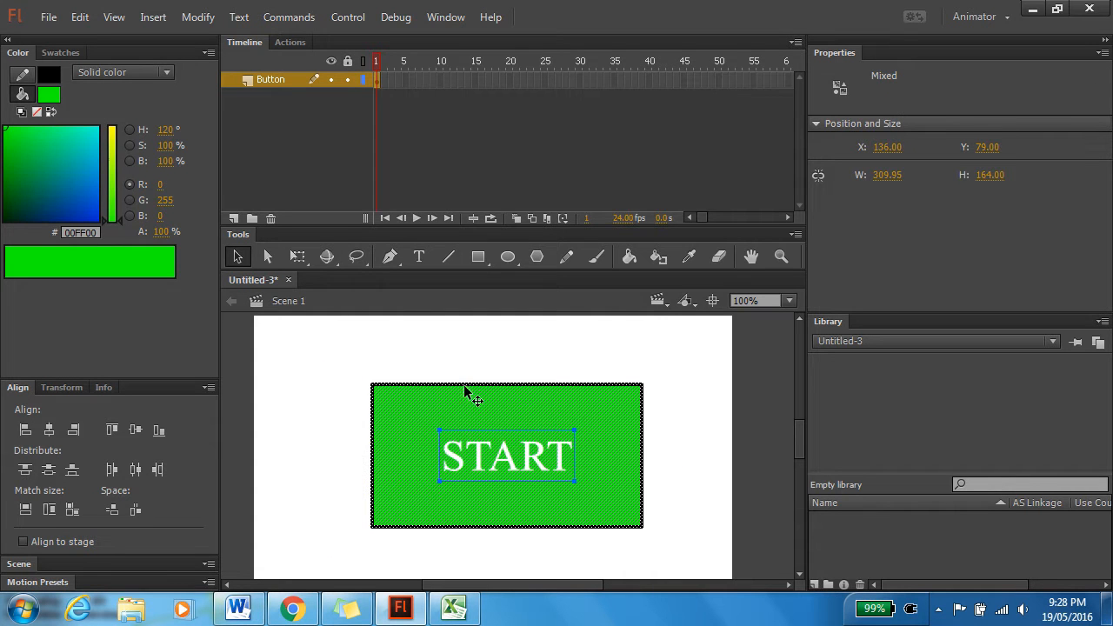
pyautogui.rightClick(610, 447)
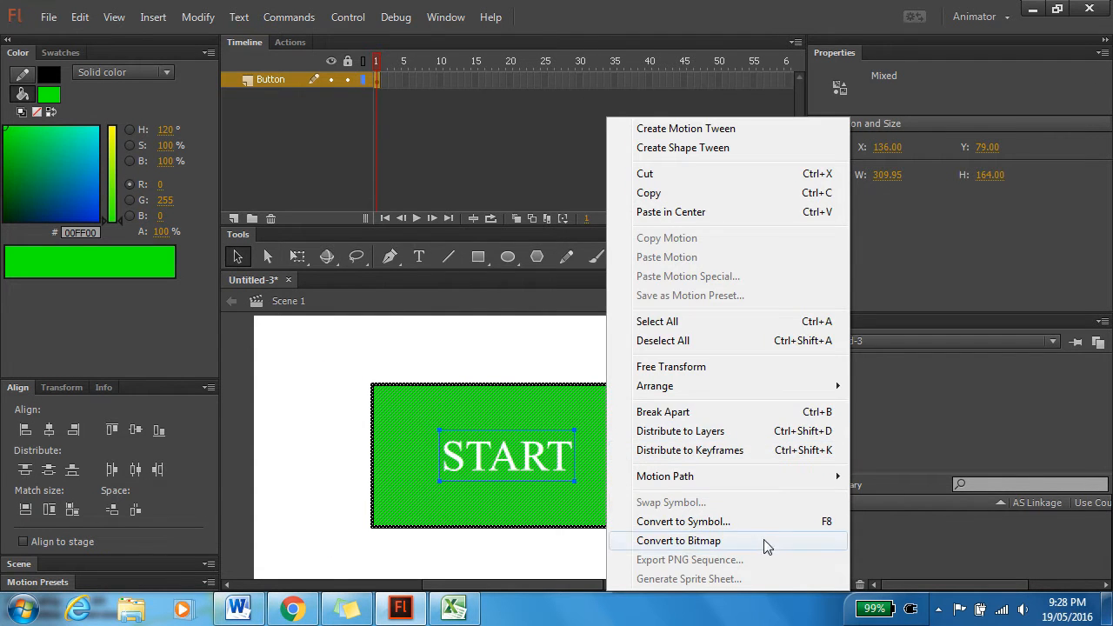
pyautogui.click(743, 520)
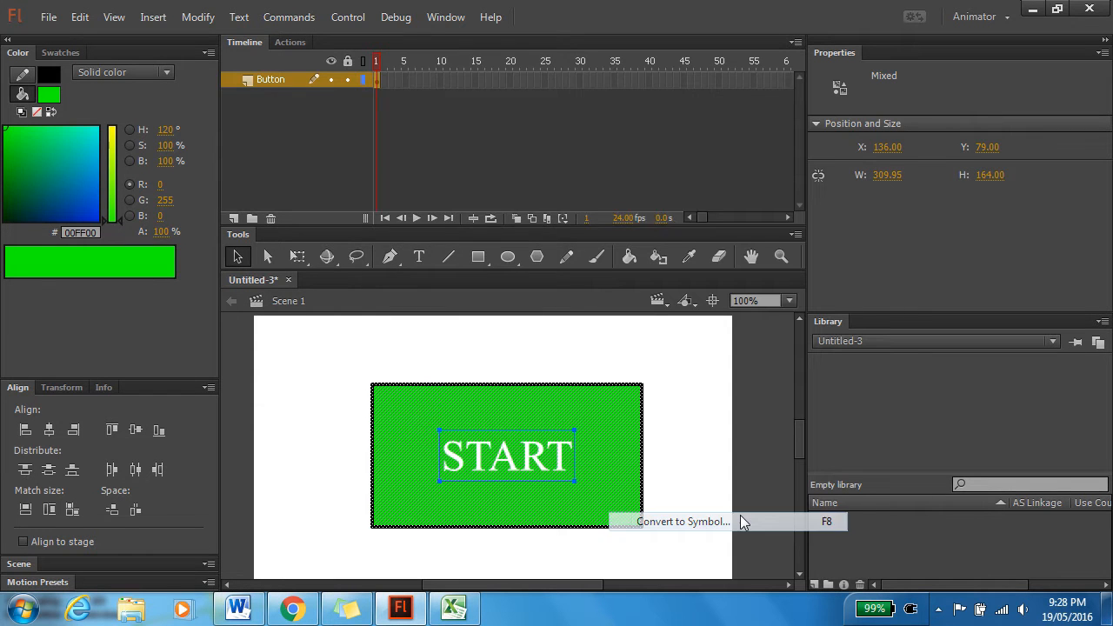
pyautogui.click(480, 141)
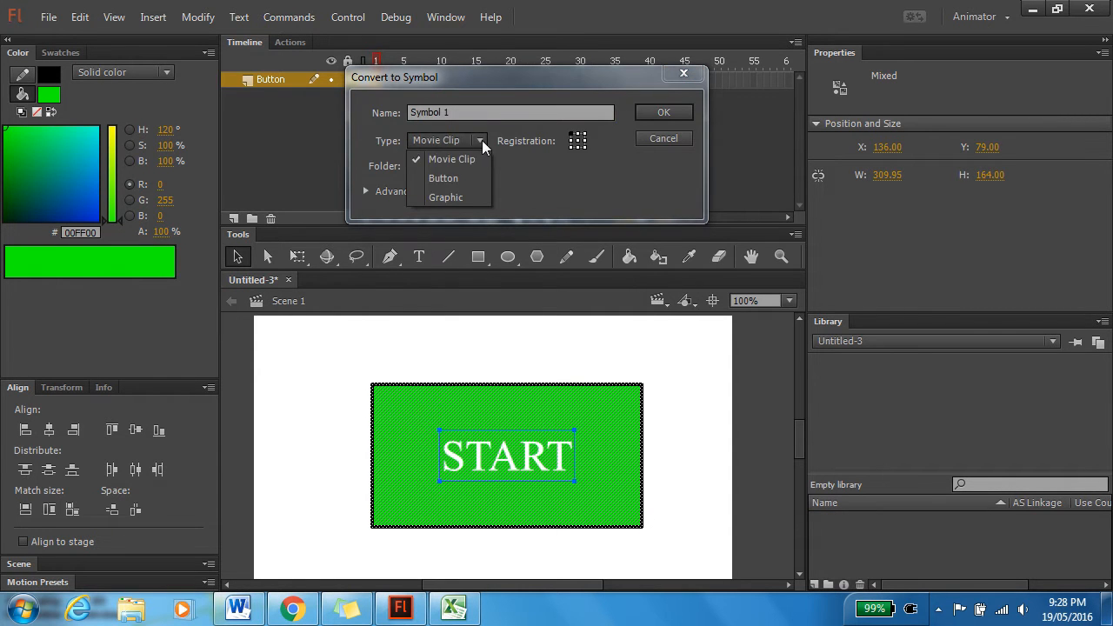
pyautogui.click(466, 184)
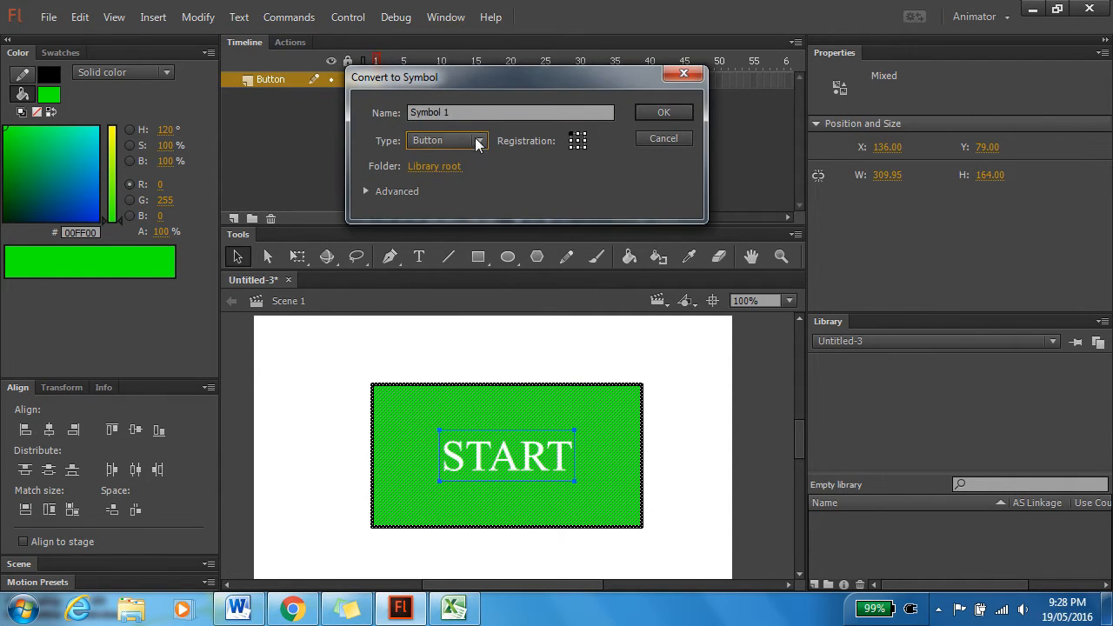
pyautogui.moveTo(467, 112); pyautogui.dragTo(332, 112)
pyautogui.write('Sta')
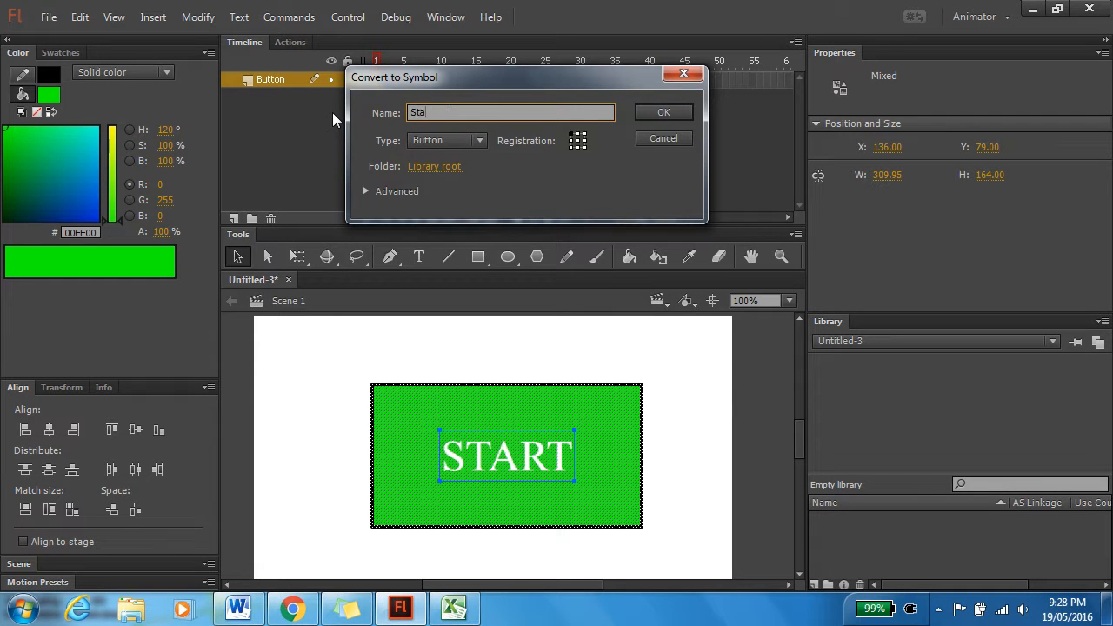
pyautogui.write('rtbtn')
pyautogui.press('Return')
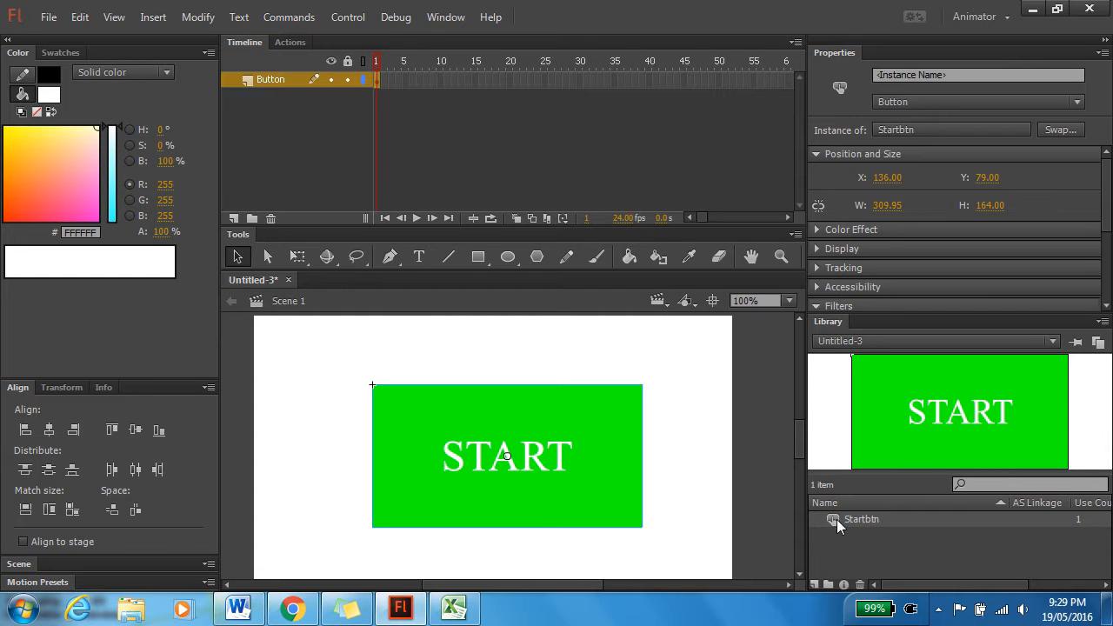
# Give the button on the stage the instance name startbtn
pyautogui.click(651, 462)
pyautogui.click(479, 466)
pyautogui.click(710, 356)
pyautogui.click(612, 425)
pyautogui.click(926, 75)
pyautogui.write('startbtn')
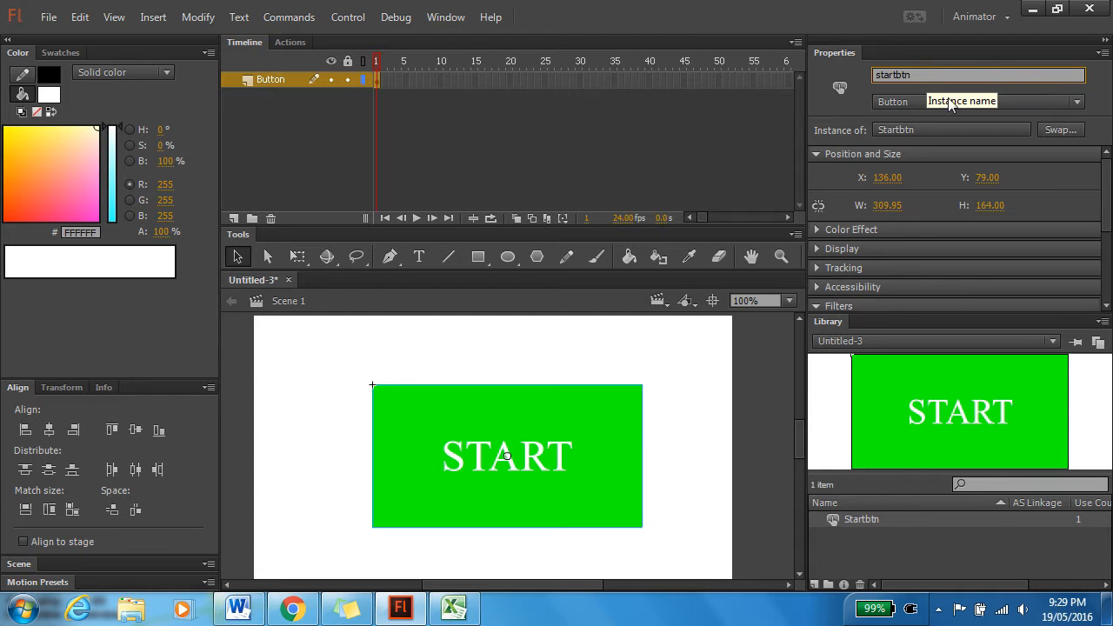
pyautogui.press('Return')
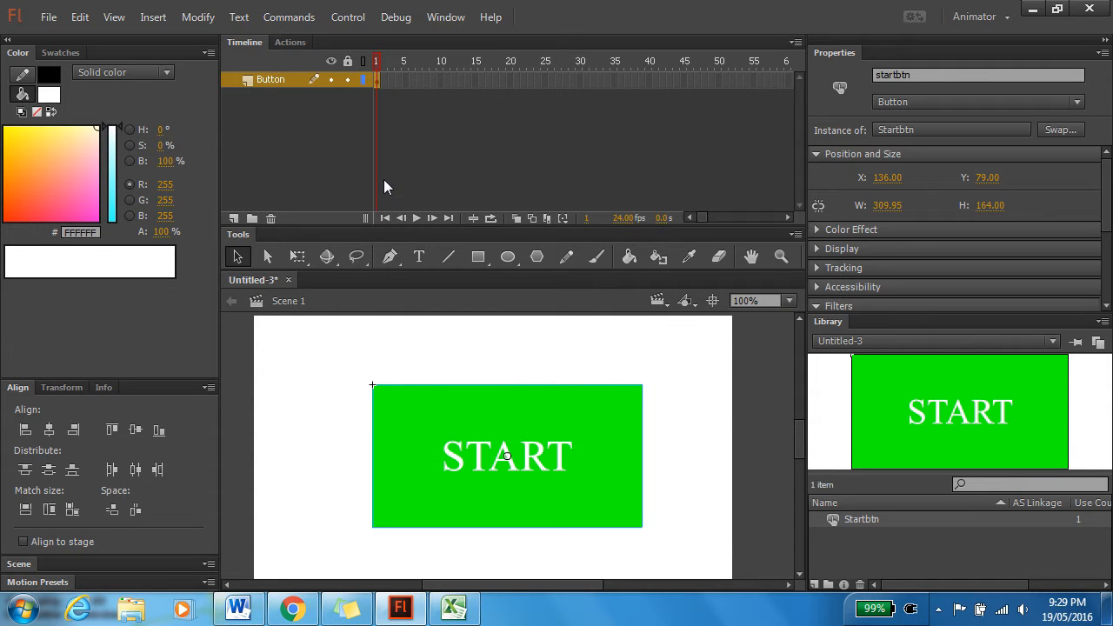
pyautogui.click(565, 369)
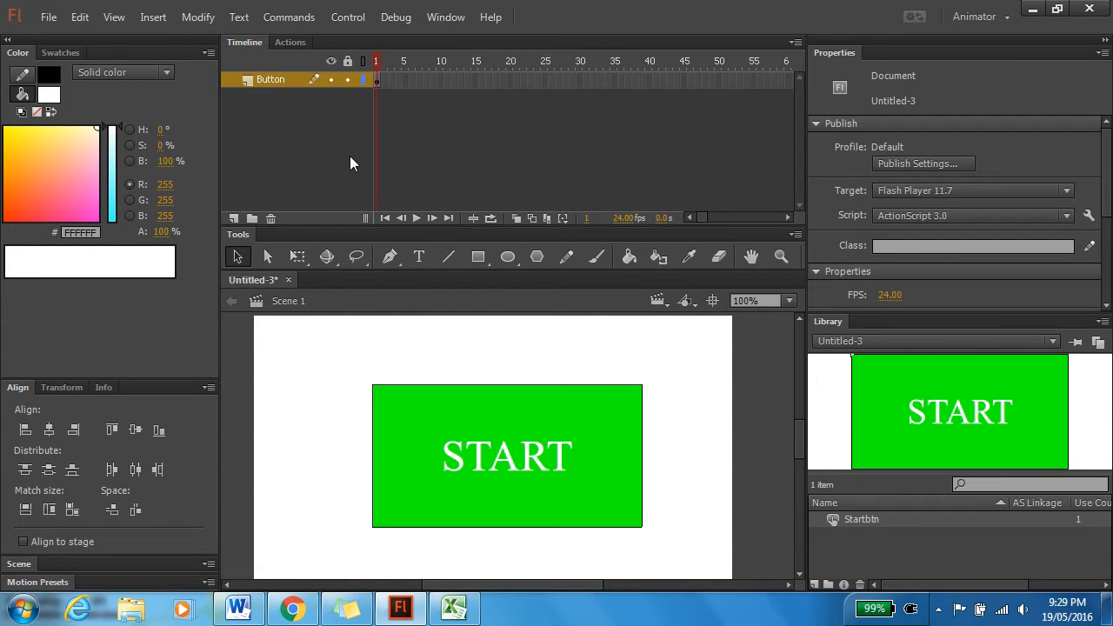
# Add a new layer above the Button layer and name it Actions
pyautogui.click(233, 218)
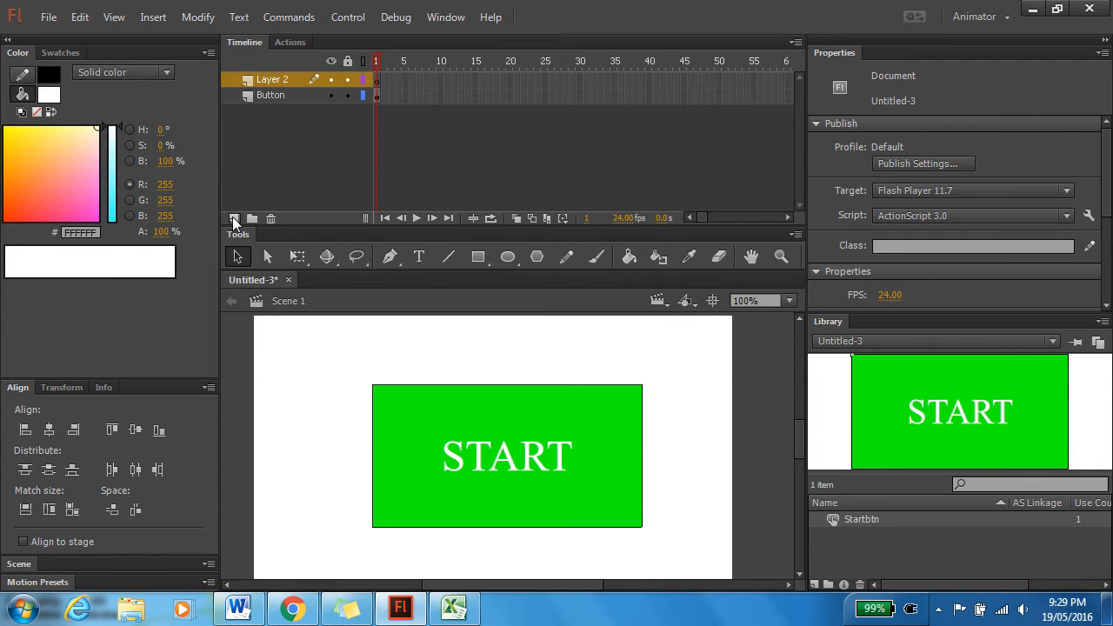
pyautogui.click(277, 79)
pyautogui.doubleClick(285, 80)
pyautogui.write('Actions')
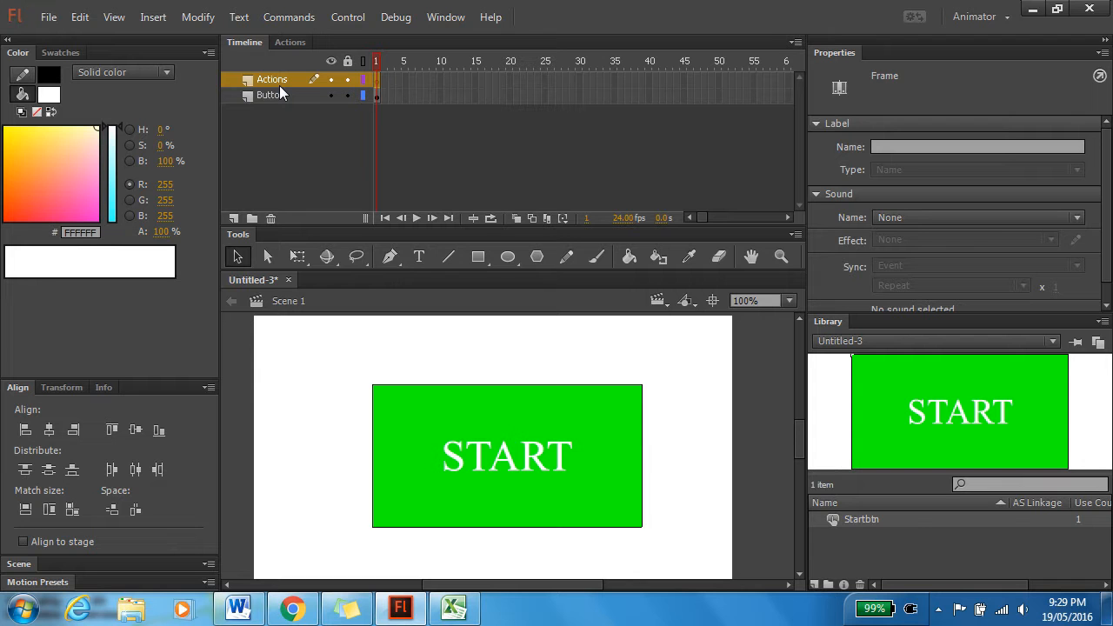
pyautogui.click(290, 397)
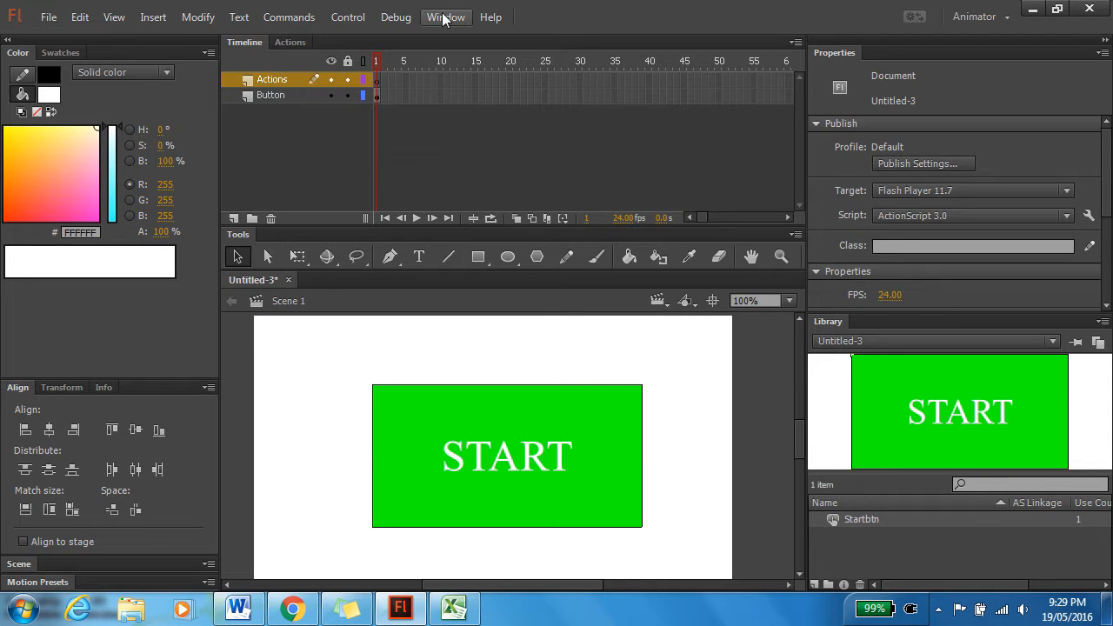
# View the script editor for frame 1 of the Actions layer and return to the timeline
pyautogui.click(294, 42)
pyautogui.click(244, 42)
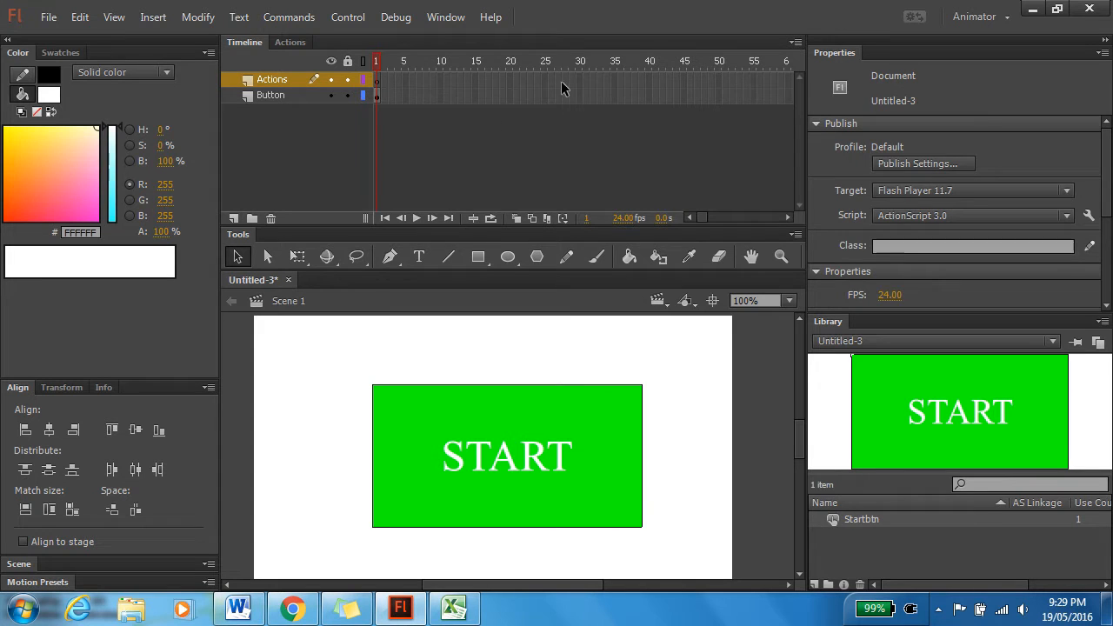
pyautogui.click(442, 19)
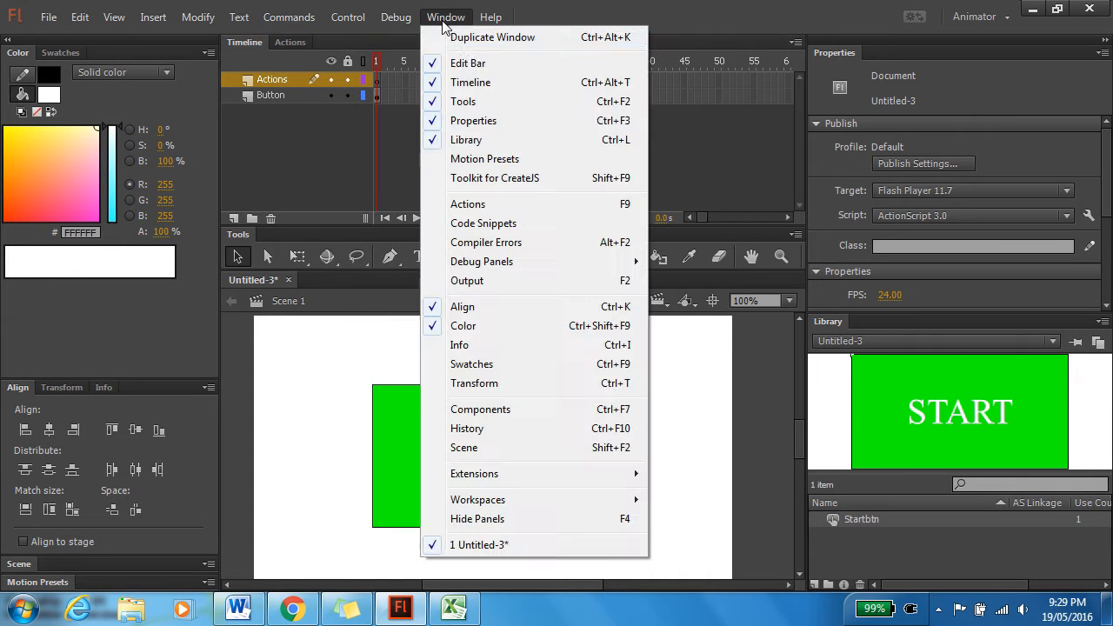
pyautogui.click(511, 206)
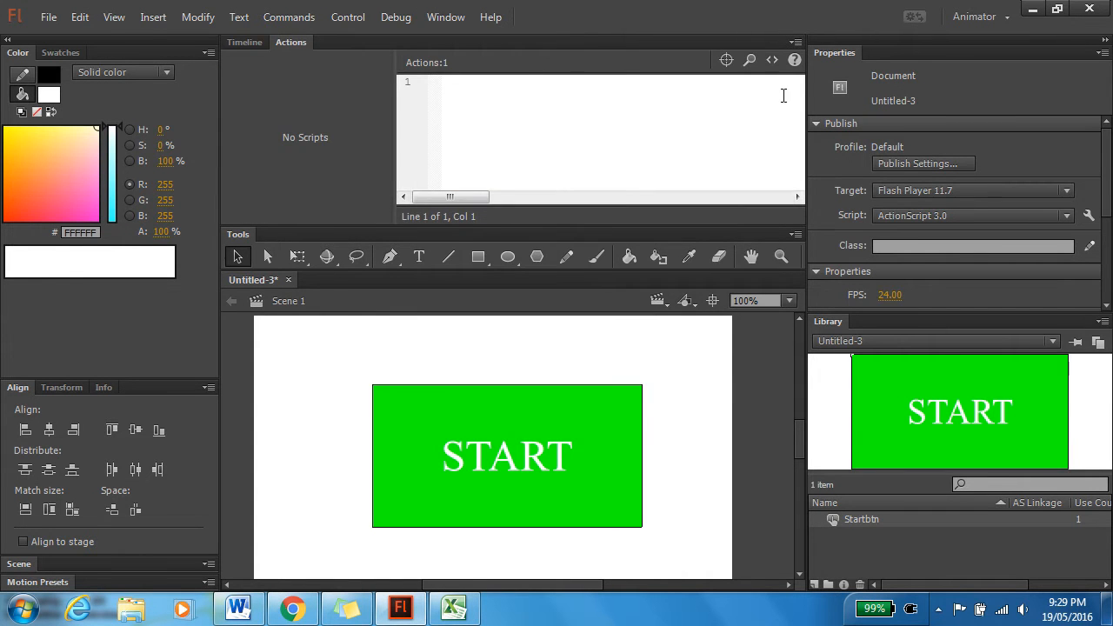
pyautogui.click(254, 41)
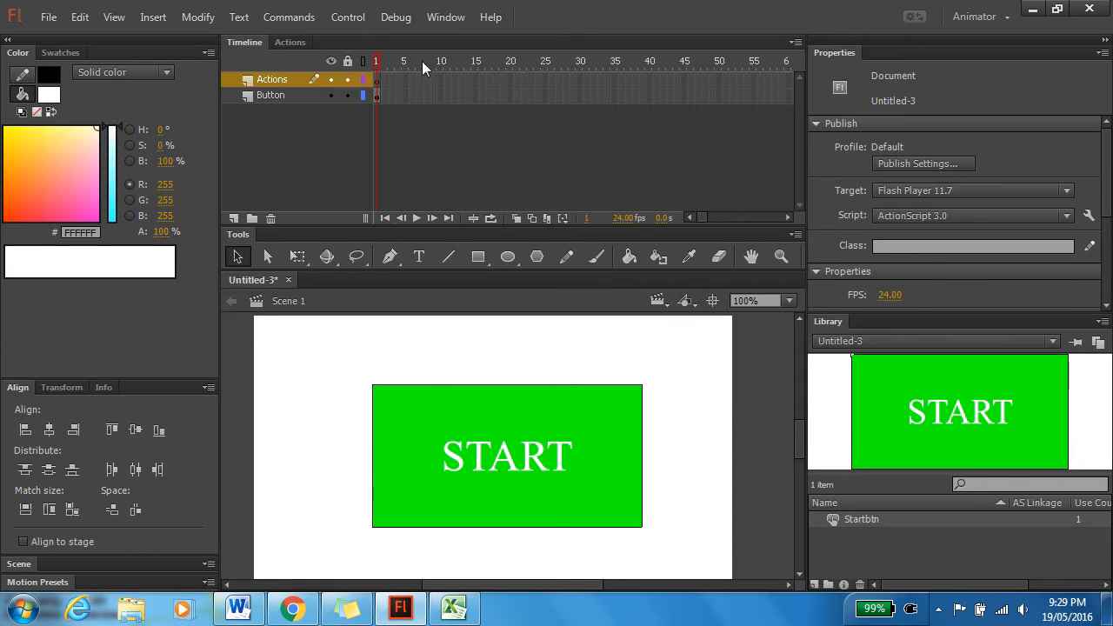
# Open the Code Snippets collection and move it clear of the timeline
pyautogui.click(447, 20)
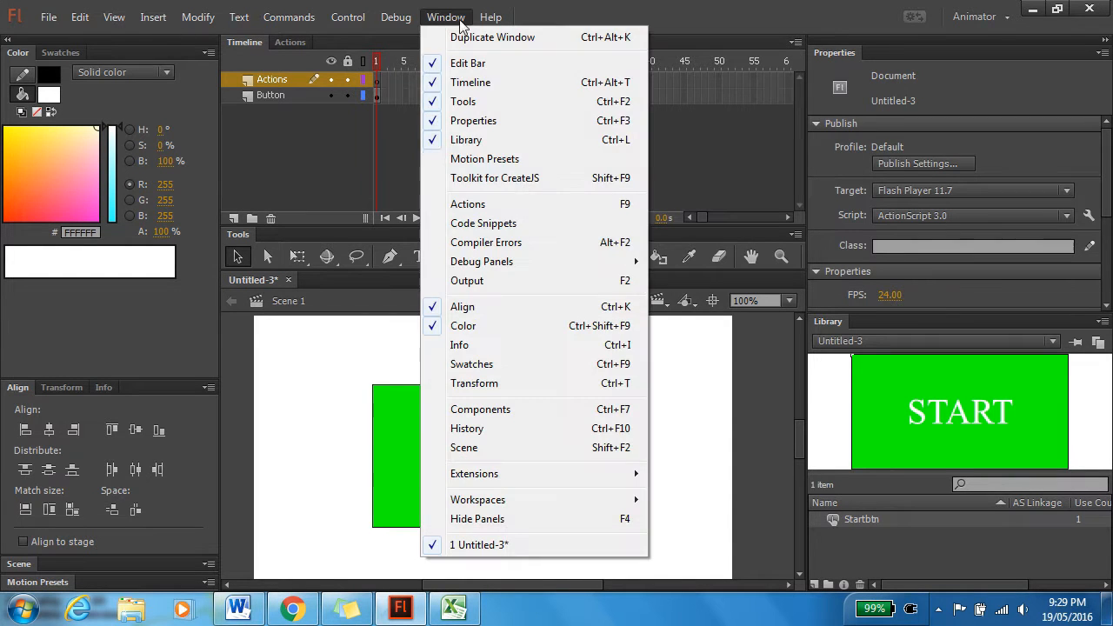
pyautogui.click(529, 225)
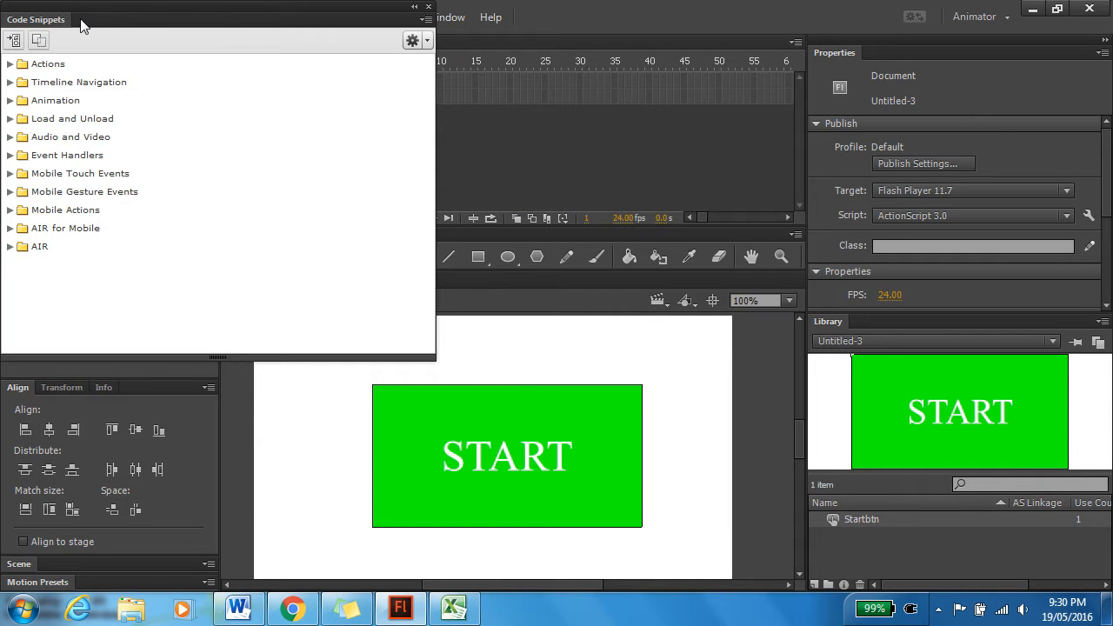
pyautogui.moveTo(69, 22); pyautogui.dragTo(782, 144)
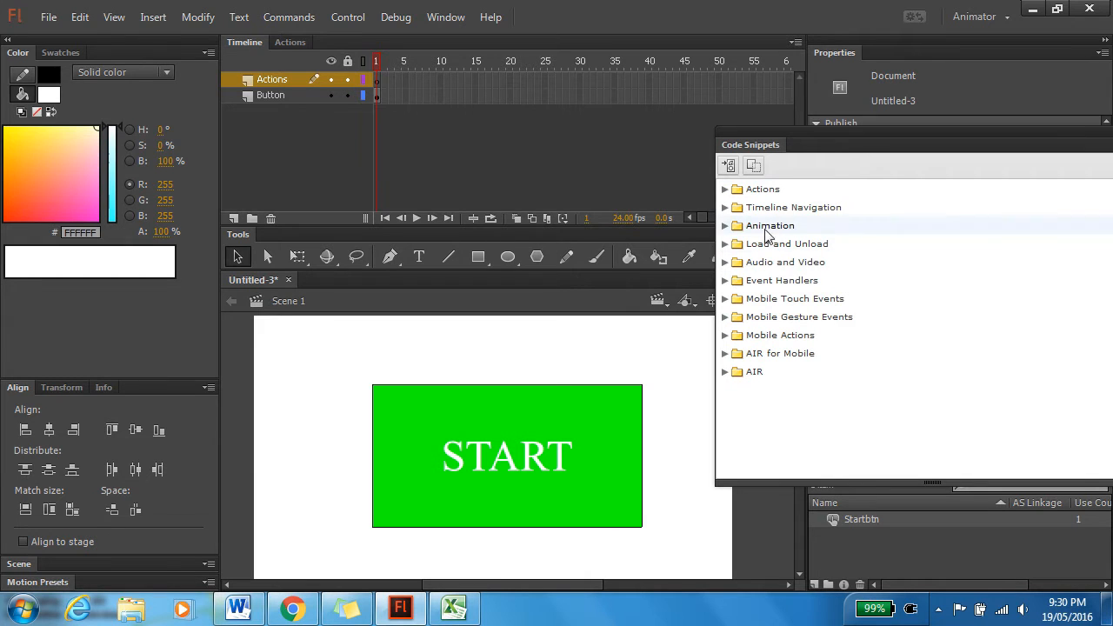
# Look through the code snippets in the Actions, Animation, and Audio and Video categories
pyautogui.click(727, 191)
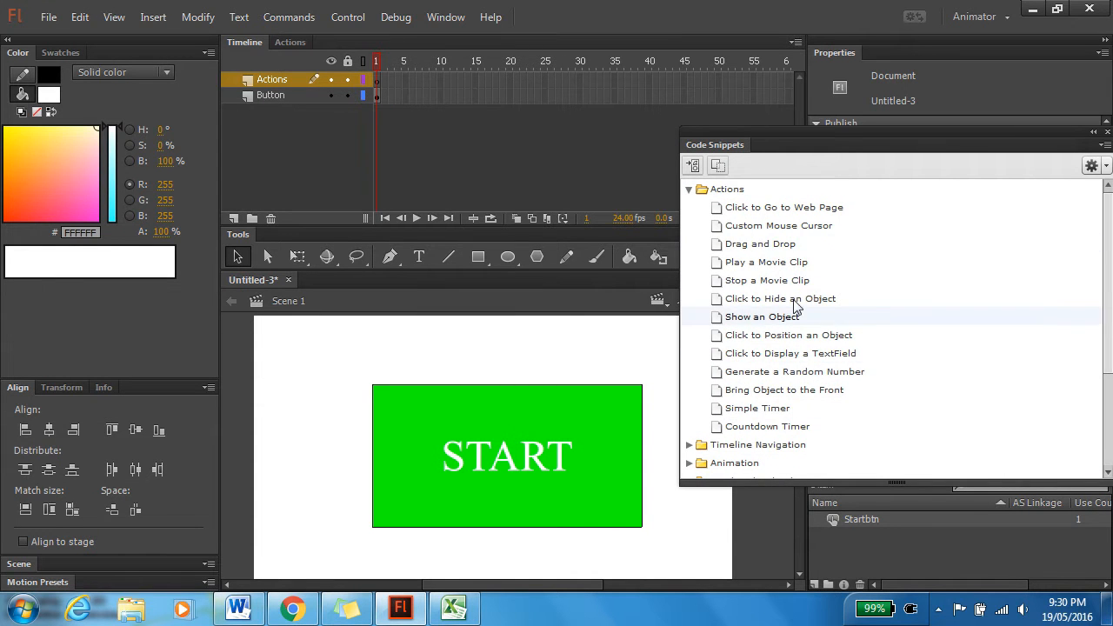
pyautogui.click(690, 191)
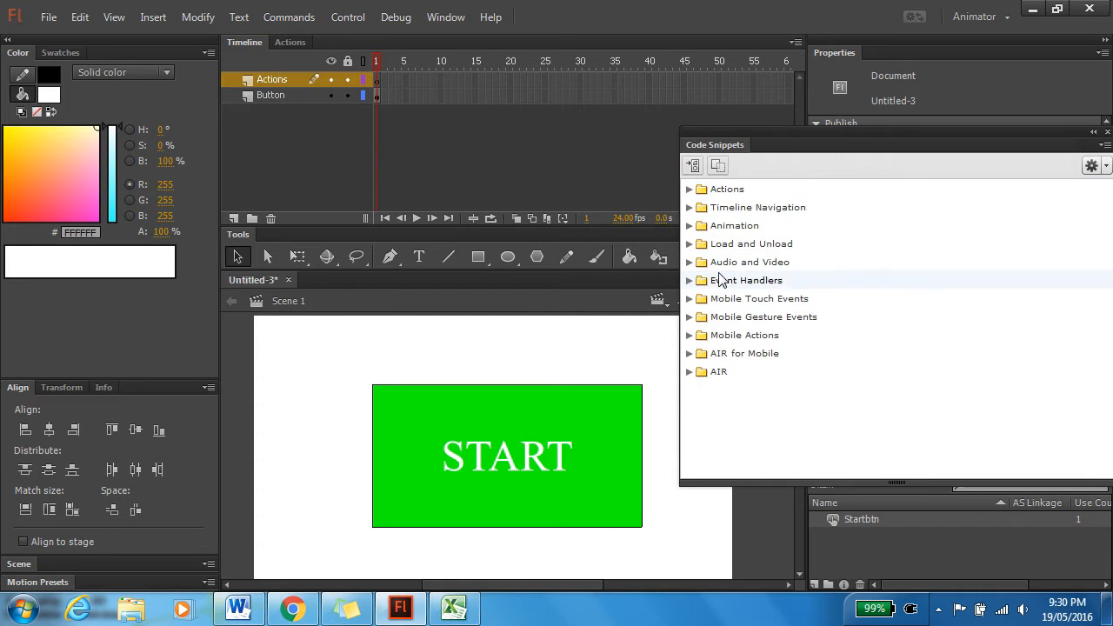
pyautogui.click(689, 226)
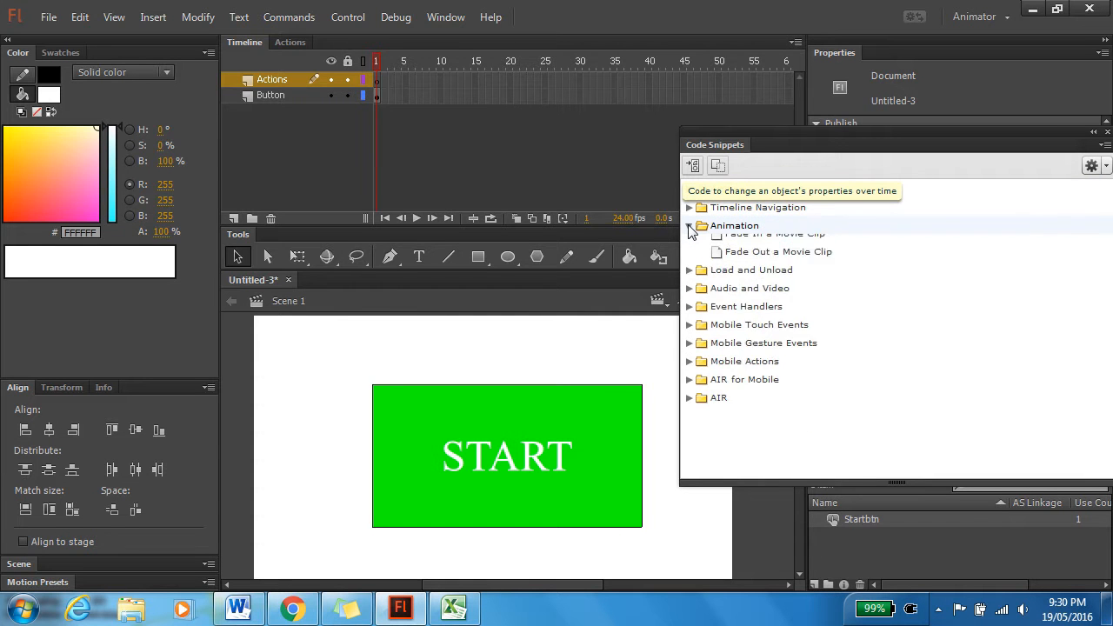
pyautogui.click(690, 226)
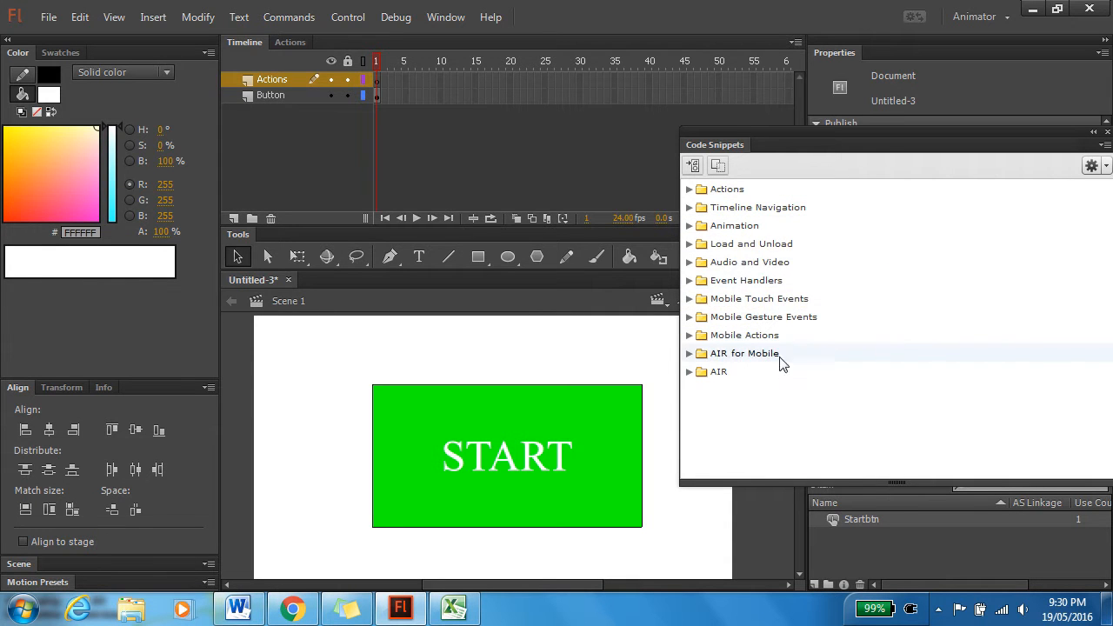
pyautogui.click(689, 262)
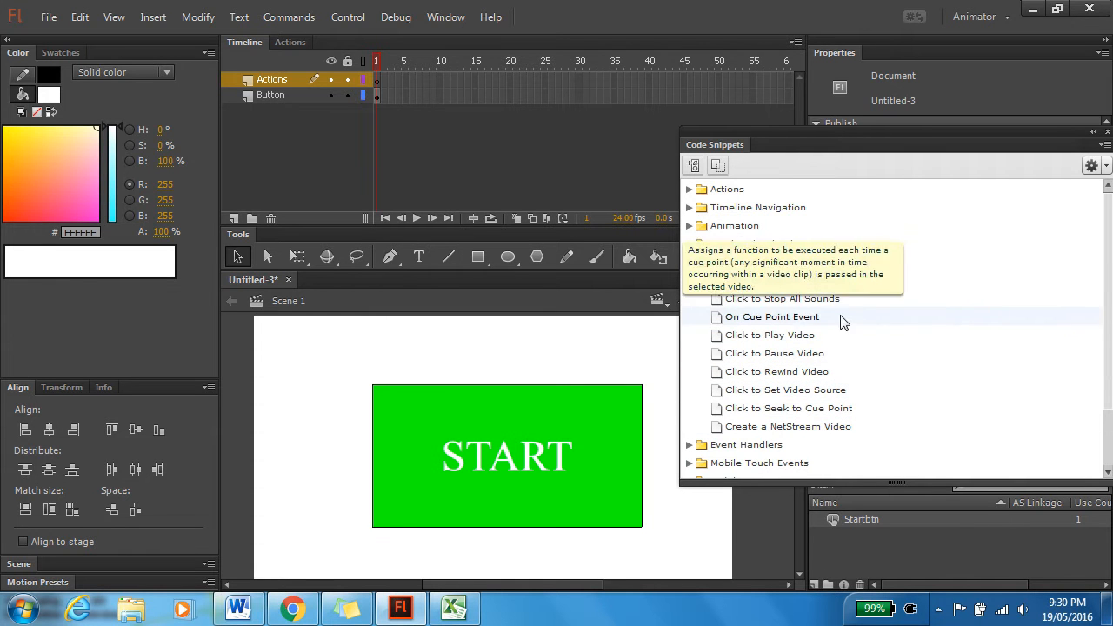
pyautogui.click(690, 263)
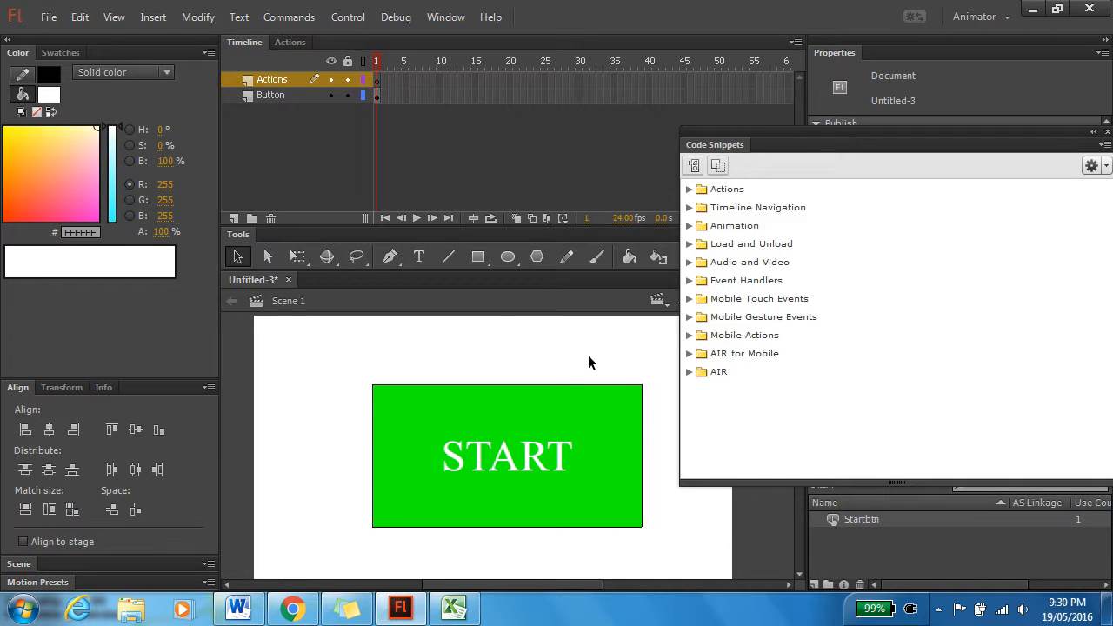
# Move the Code Snippets window aside so it no longer covers the script editor
pyautogui.click(291, 42)
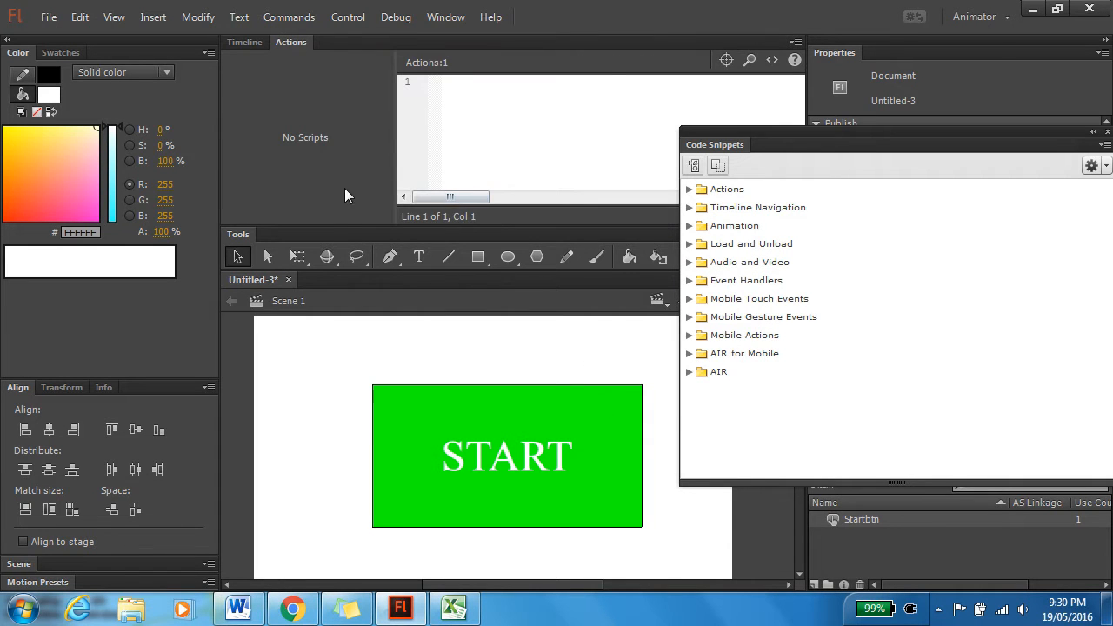
pyautogui.moveTo(910, 132); pyautogui.dragTo(1067, 132)
pyautogui.click(268, 42)
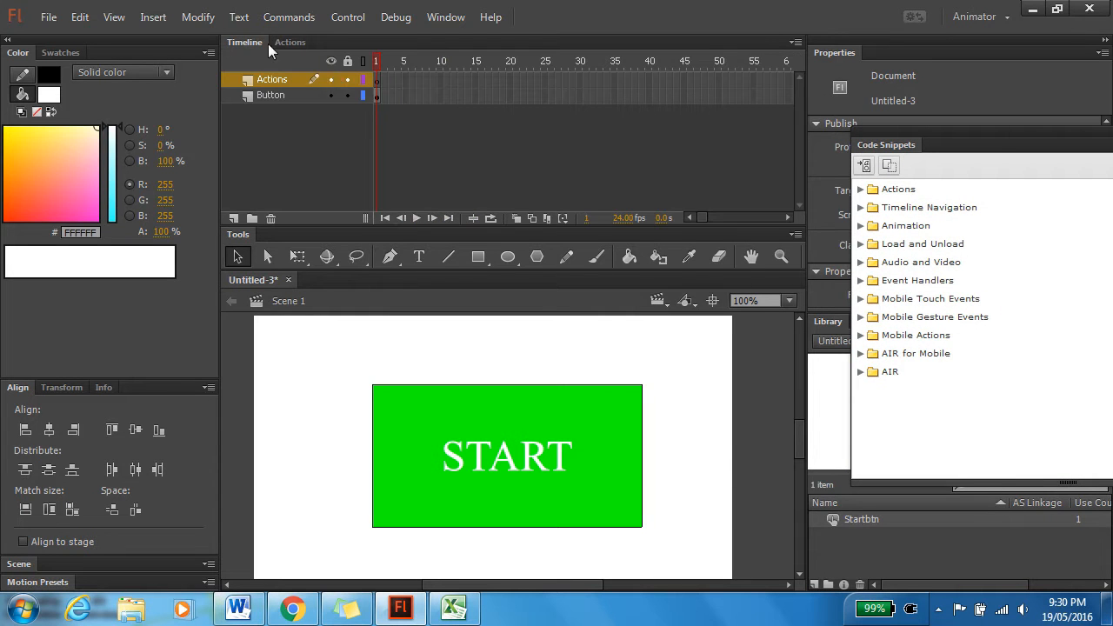
# Enter stop() in the script of frame 1 on the Actions layer
pyautogui.click(377, 80)
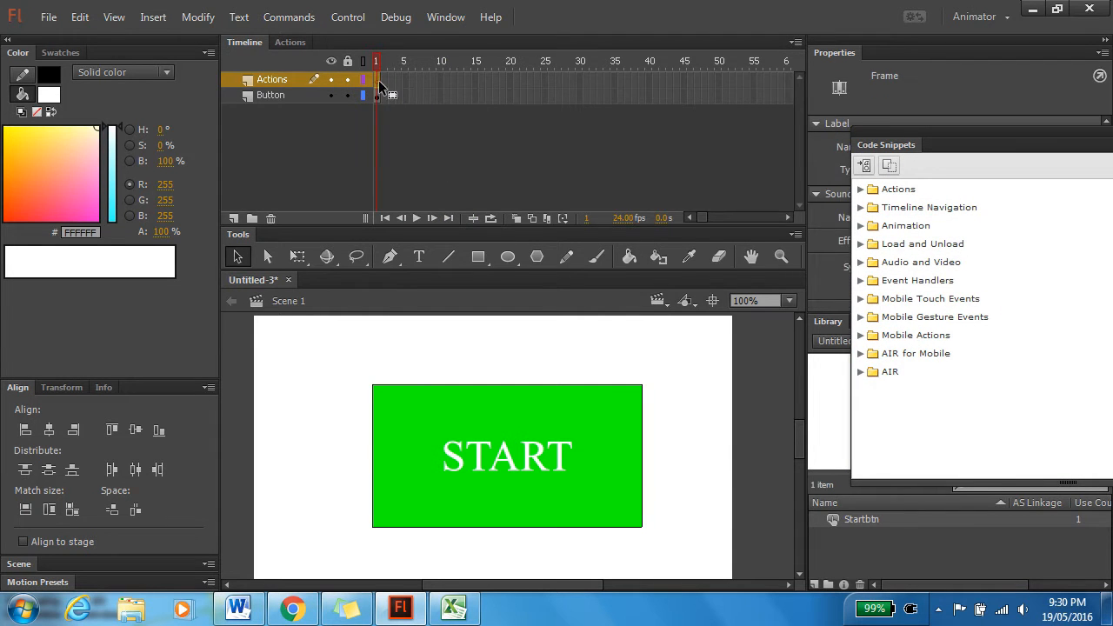
pyautogui.click(296, 42)
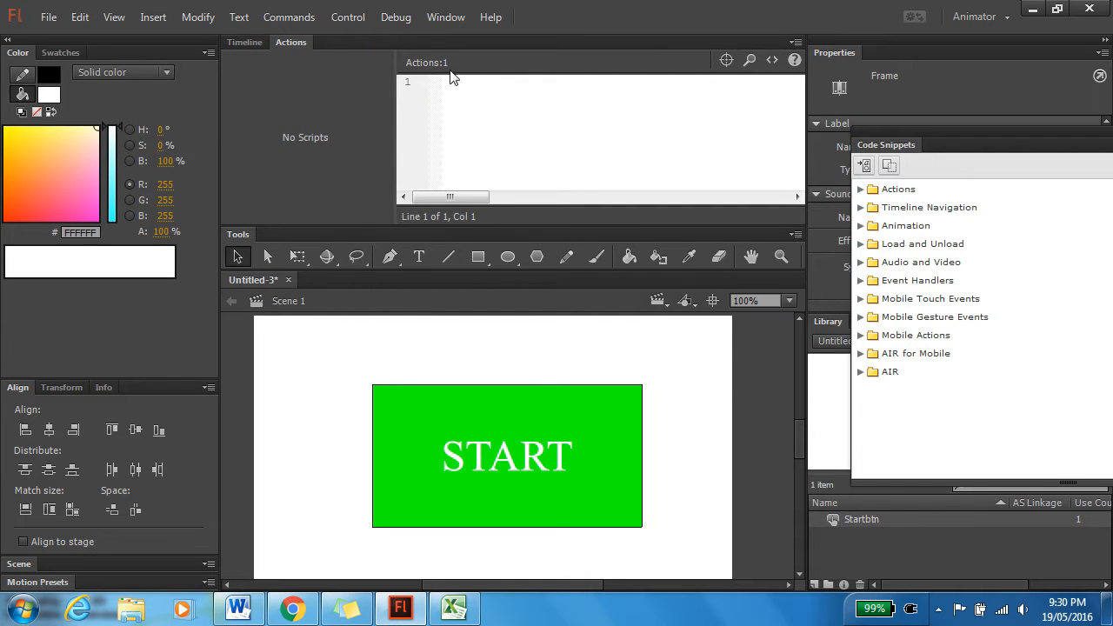
pyautogui.write('stop()')
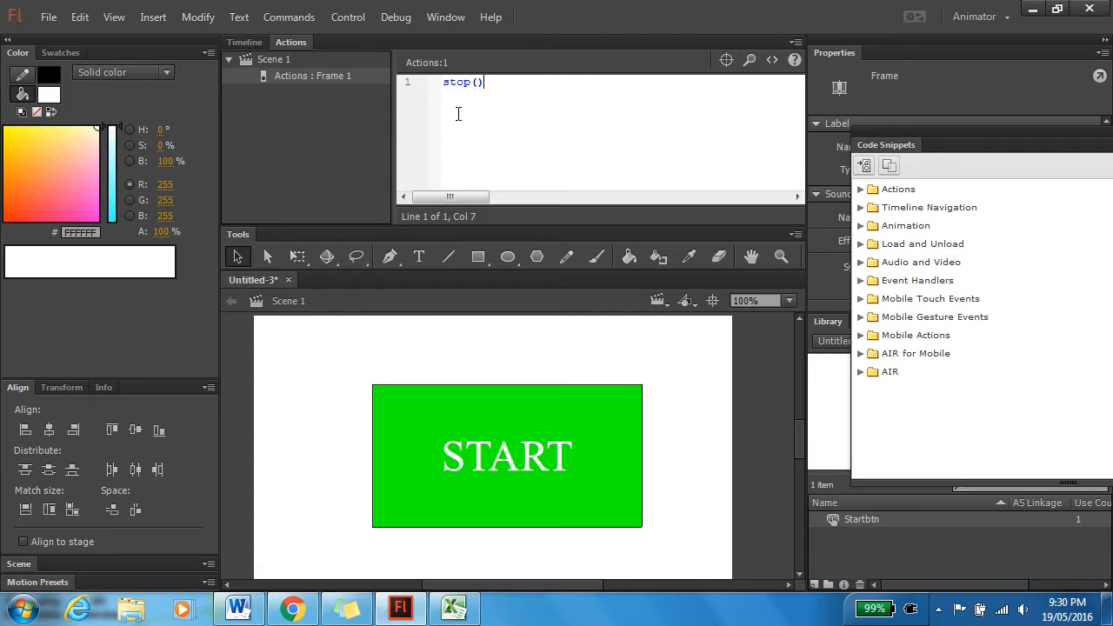
# Delete the stop() code from frame 1 of the Actions layer and test the movie without it
pyautogui.press('BackSpace')
pyautogui.press('BackSpace')
pyautogui.press('BackSpace')
pyautogui.press('BackSpace')
pyautogui.press('BackSpace')
pyautogui.press('BackSpace')
pyautogui.hotkey('ctrl', 'Return')
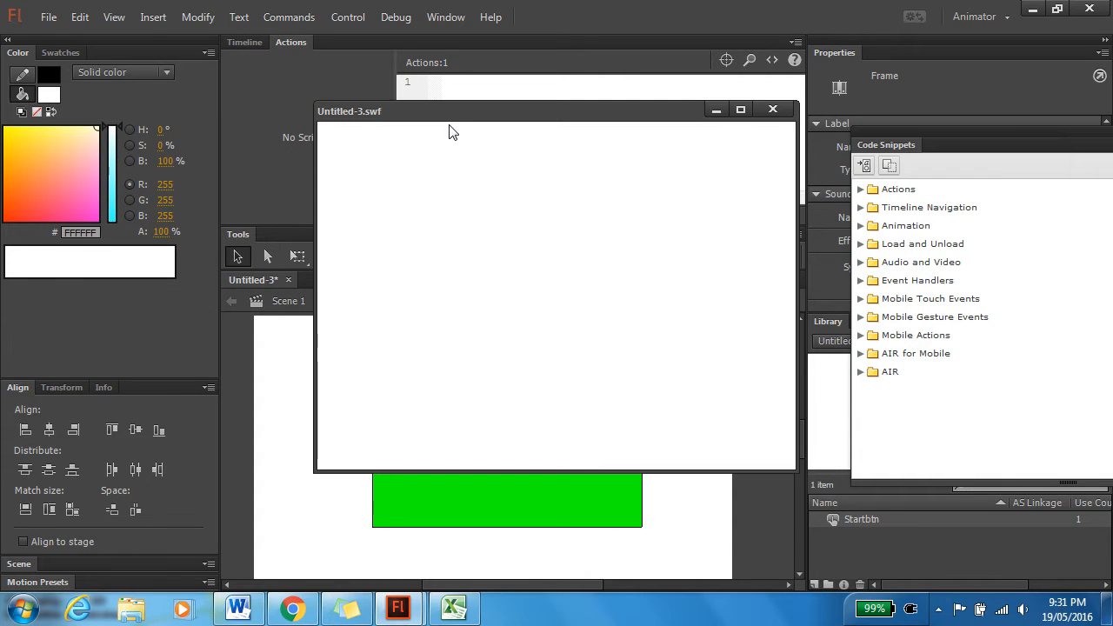
pyautogui.click(772, 110)
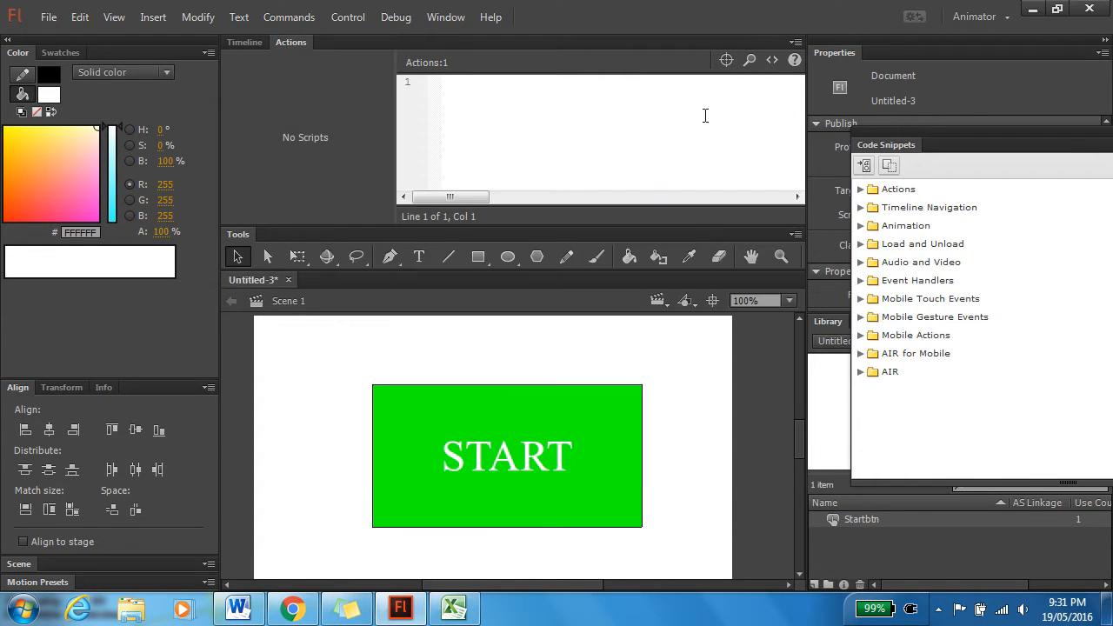
# Insert a blank keyframe at about frame 33 of the Button layer and test the movie
pyautogui.click(260, 39)
pyautogui.click(597, 96)
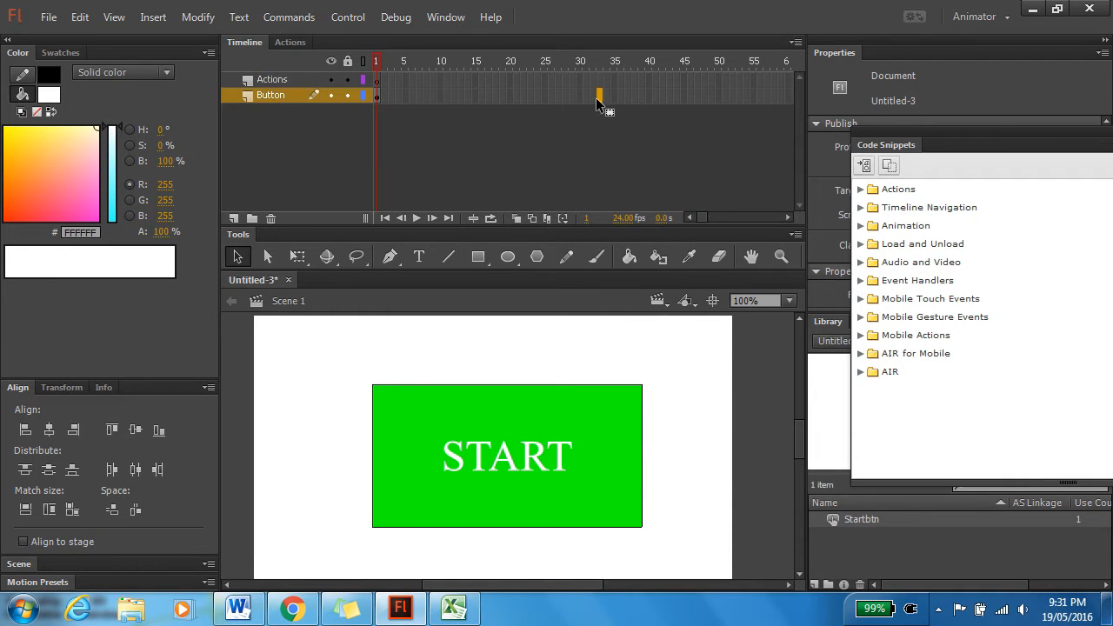
pyautogui.rightClick(597, 96)
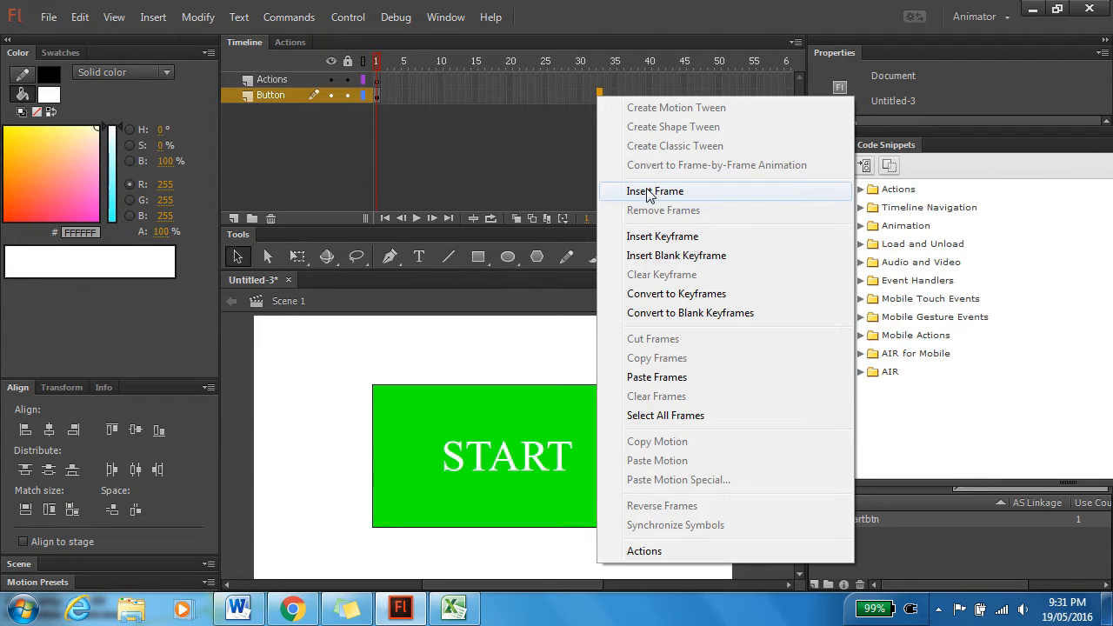
pyautogui.click(670, 255)
pyautogui.moveTo(597, 64); pyautogui.dragTo(216, 44)
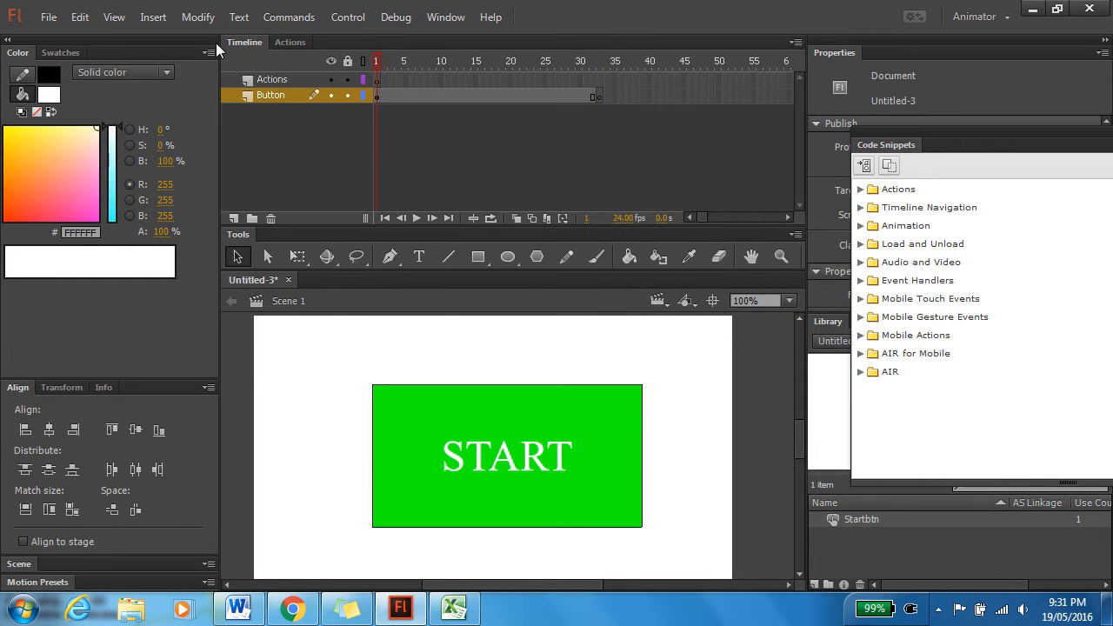
pyautogui.hotkey('ctrl', 'Return')
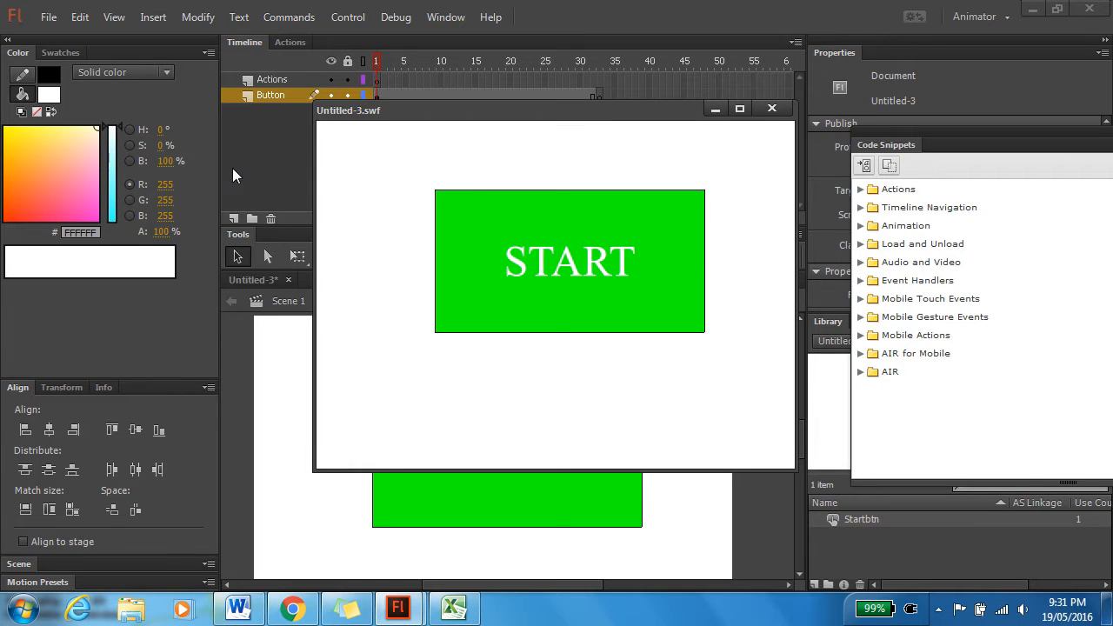
pyautogui.click(771, 107)
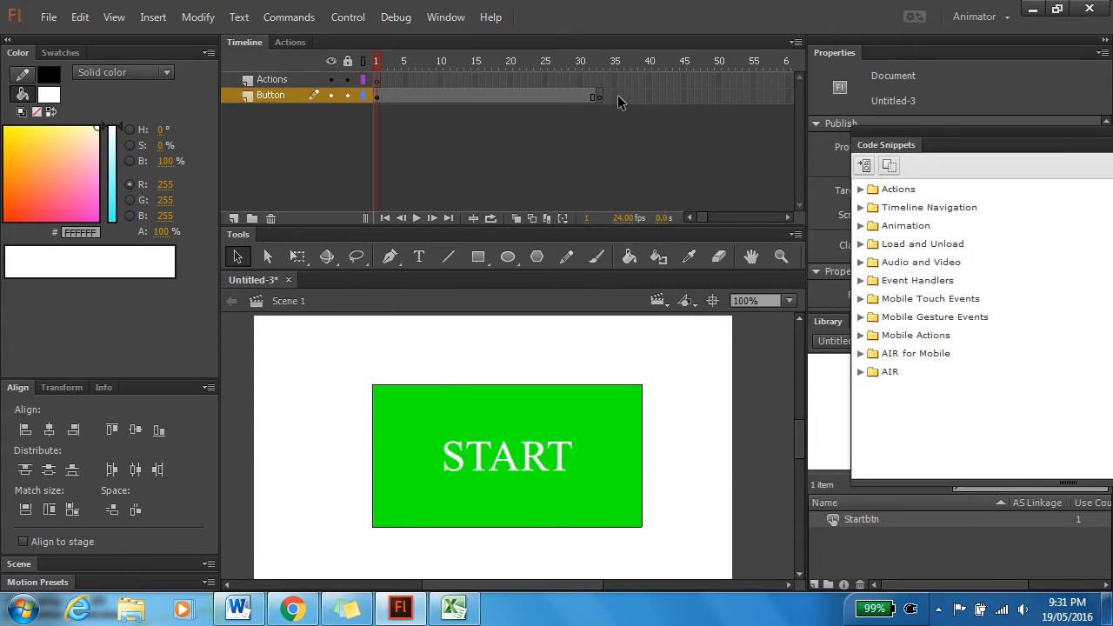
# Remove the extra frames after frame 1 on the Button layer
pyautogui.moveTo(617, 96); pyautogui.dragTo(425, 102)
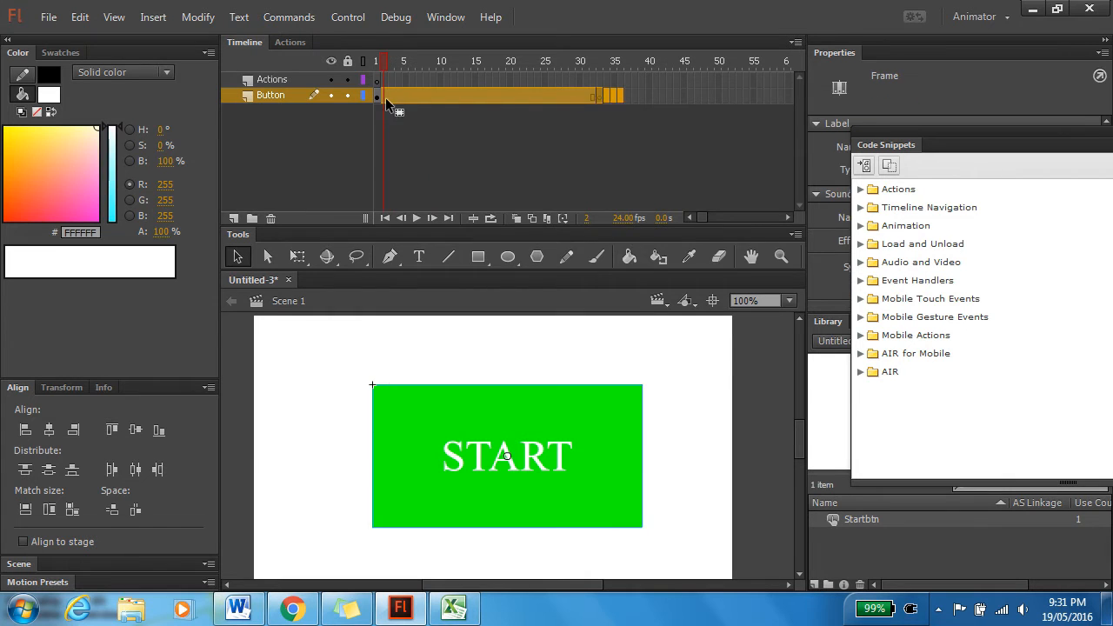
pyautogui.rightClick(385, 97)
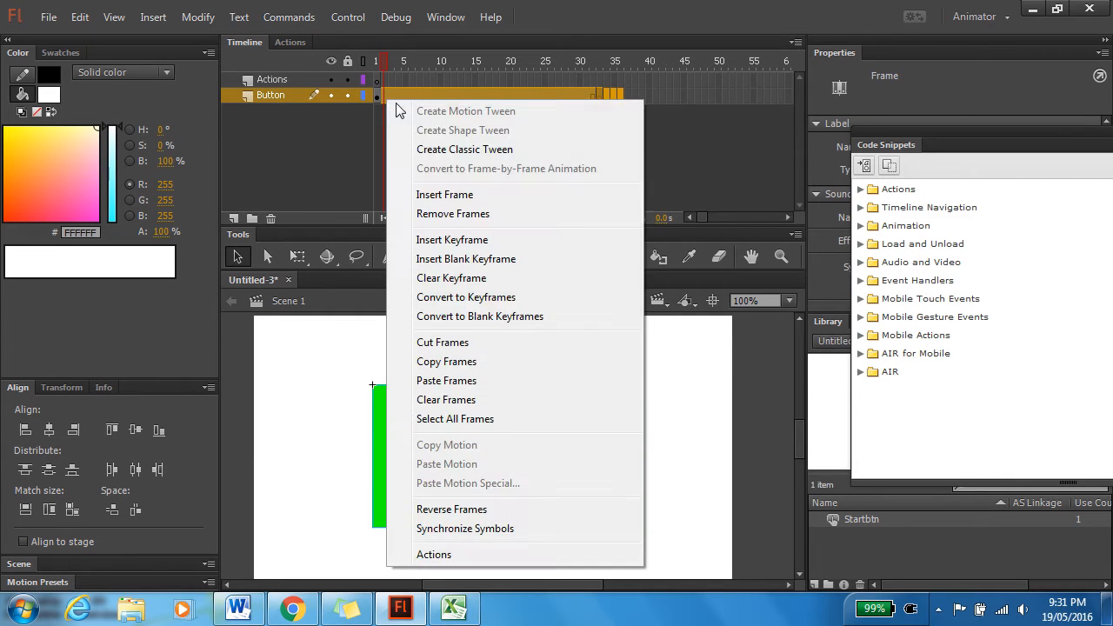
pyautogui.click(481, 213)
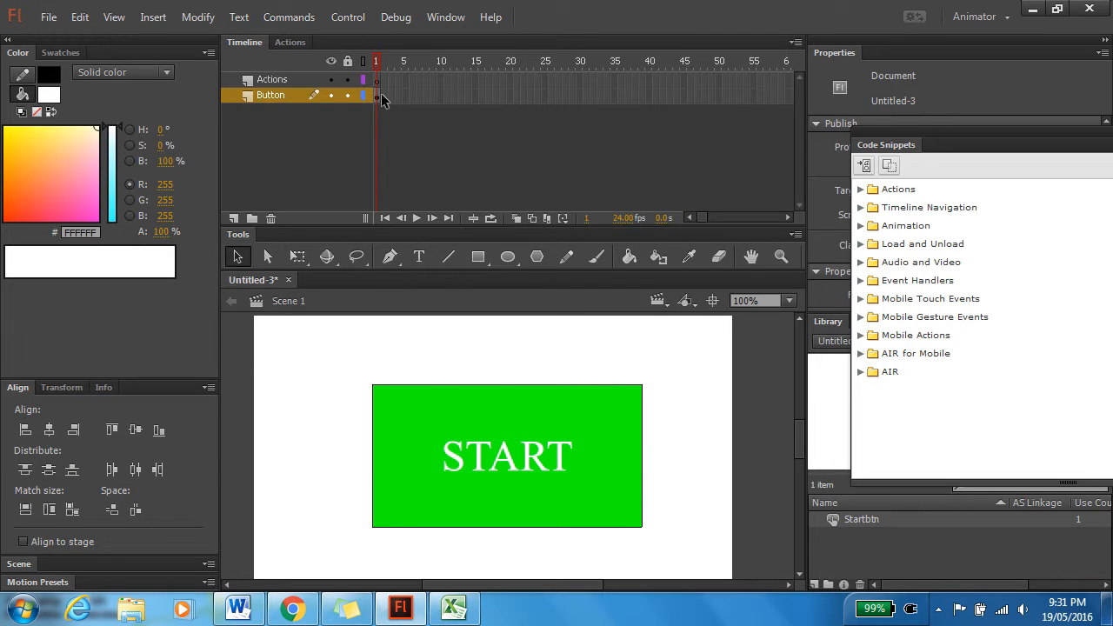
# Add stop() to the script of frame 1 on the Actions layer and return to the timeline
pyautogui.click(377, 80)
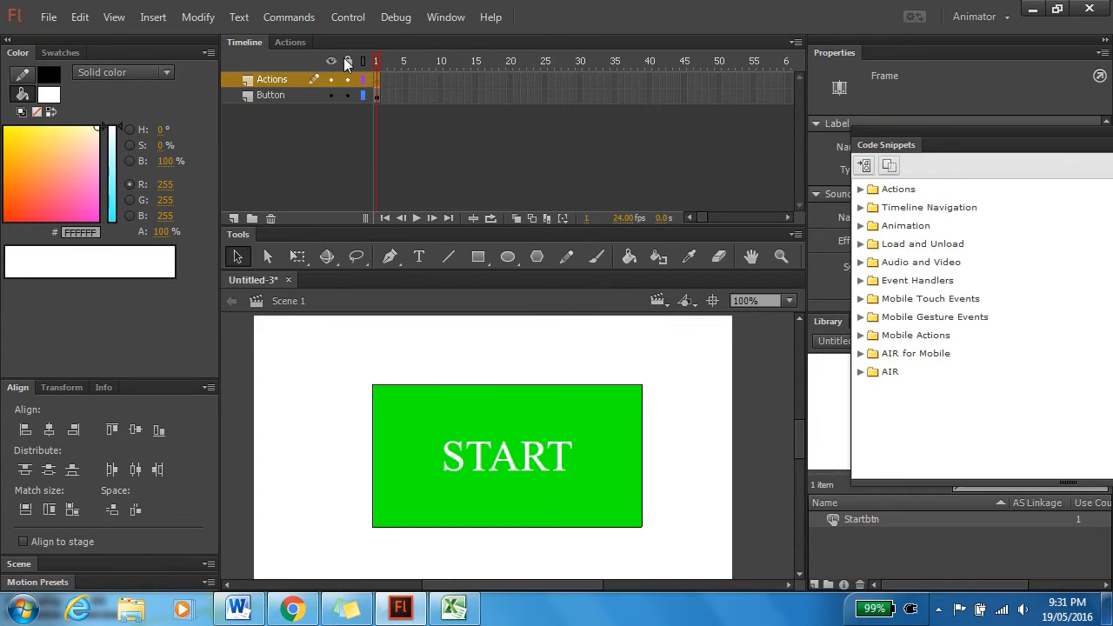
pyautogui.click(300, 43)
pyautogui.write('stop()')
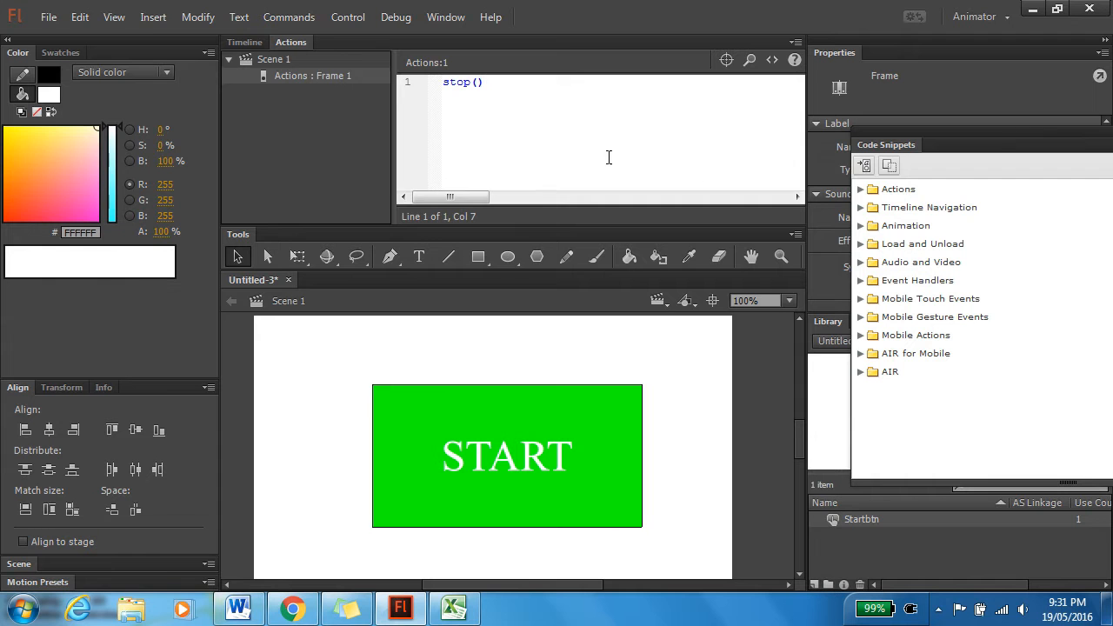
pyautogui.click(246, 42)
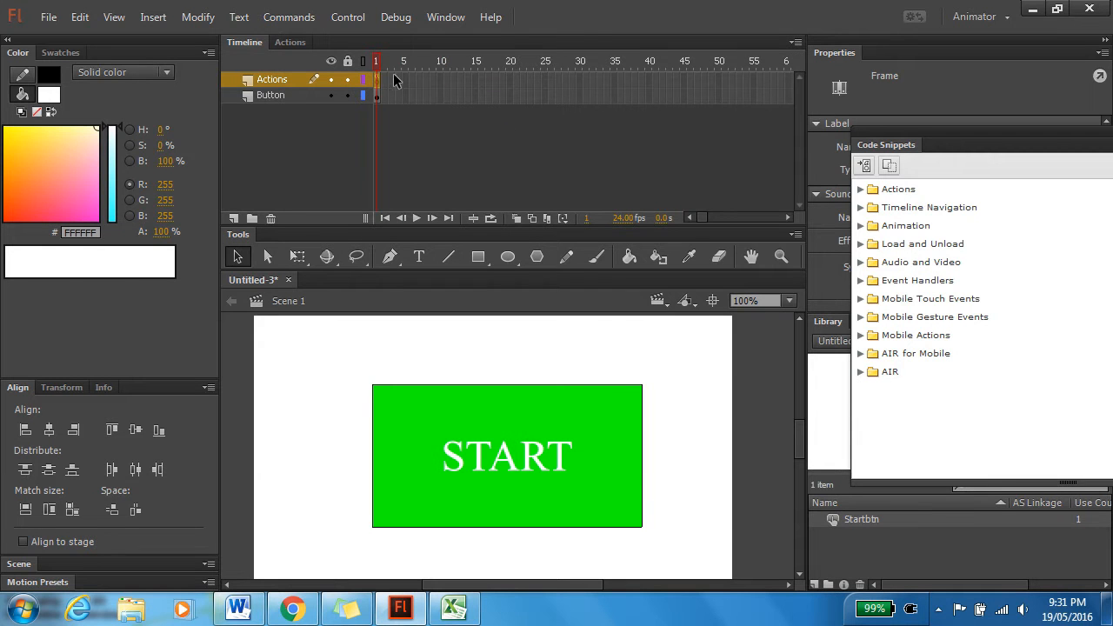
# Check the Actions layer's frame 1 in the timeline and review its script
pyautogui.click(378, 106)
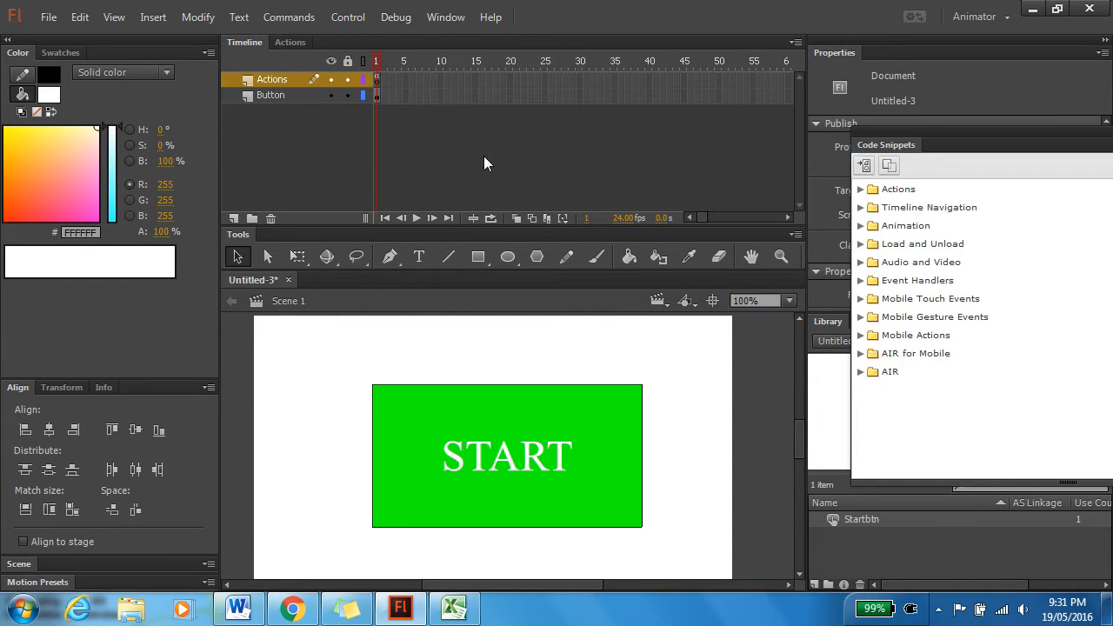
pyautogui.click(378, 80)
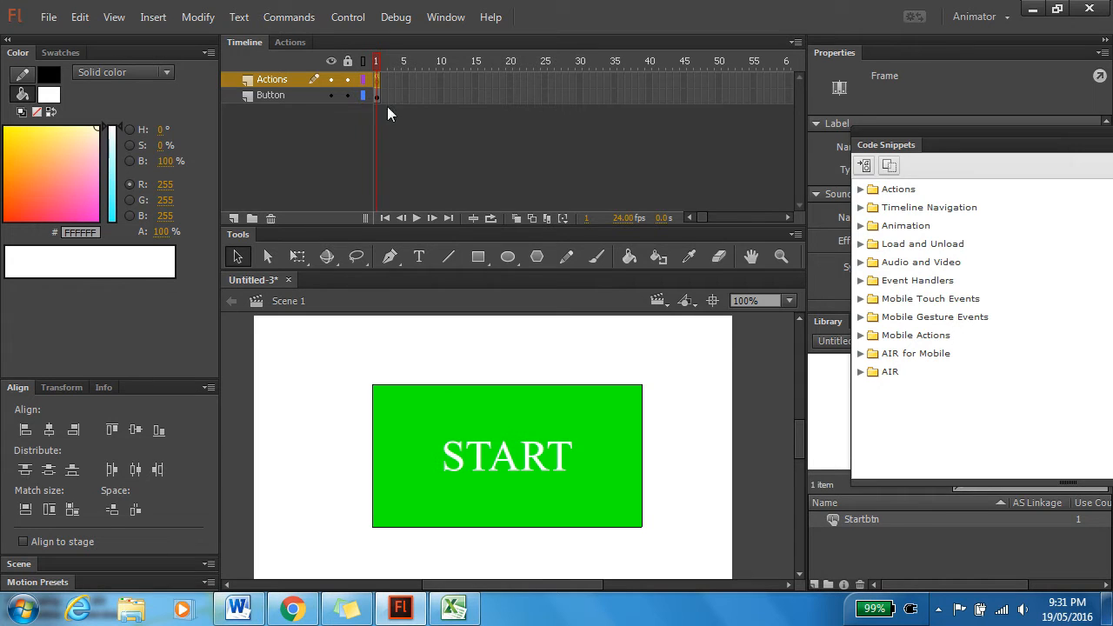
pyautogui.click(414, 139)
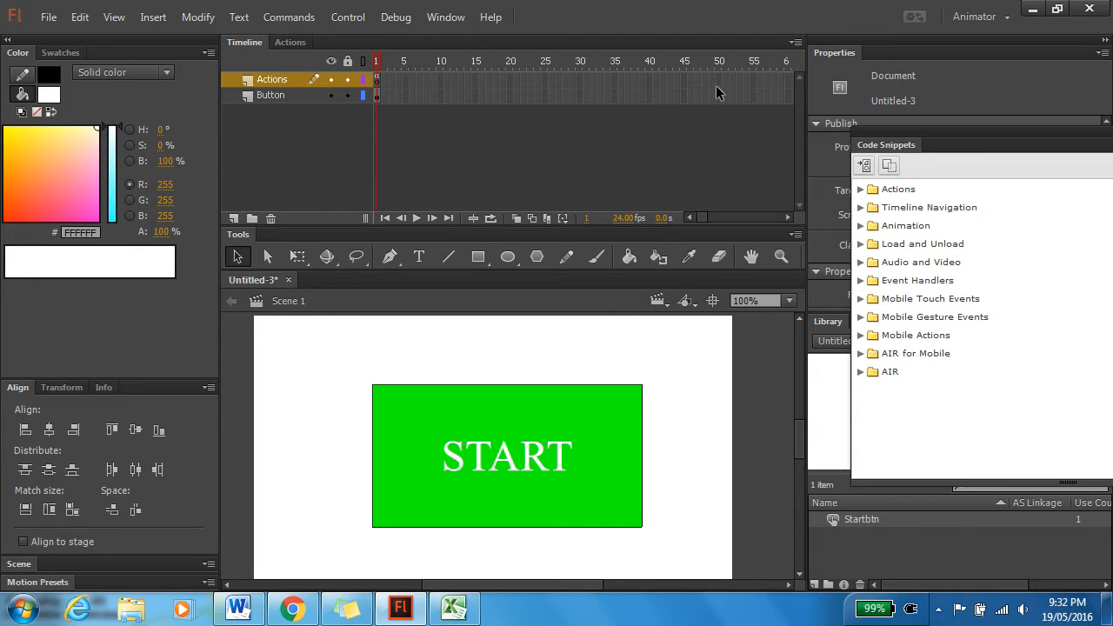
pyautogui.click(369, 79)
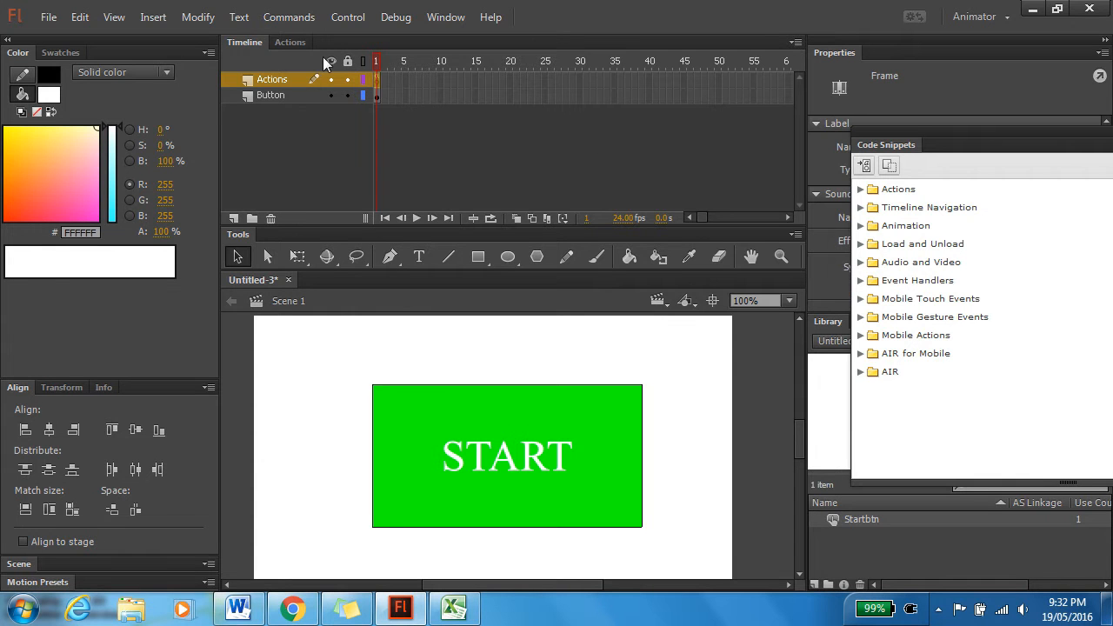
pyautogui.click(291, 41)
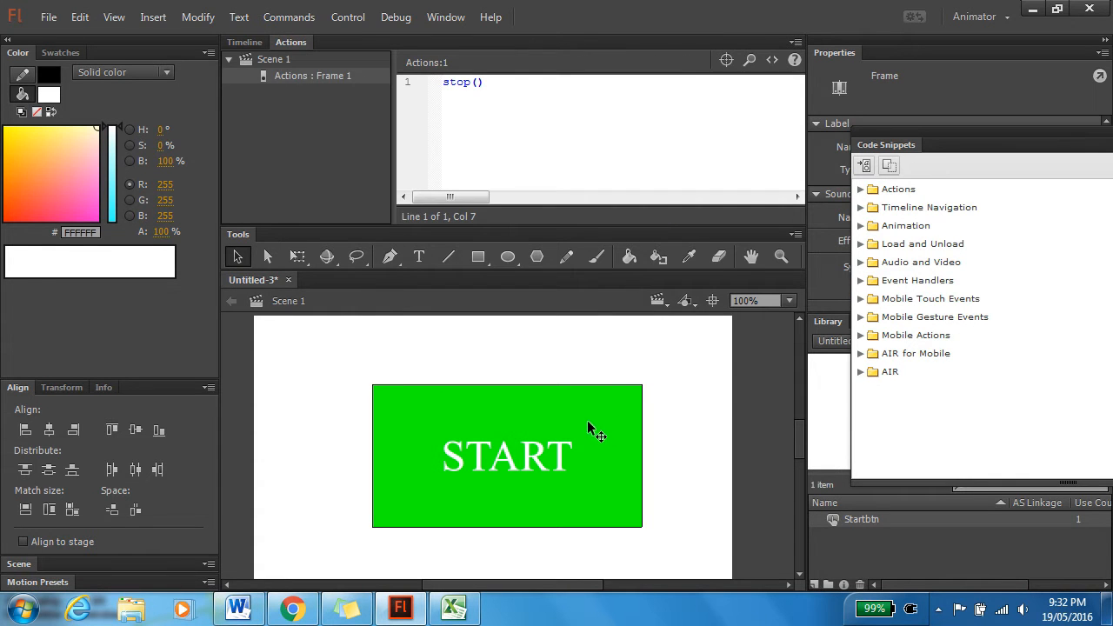
# Add the Click to Go to Scene and Play snippet from Timeline Navigation to the green START button
pyautogui.click(554, 426)
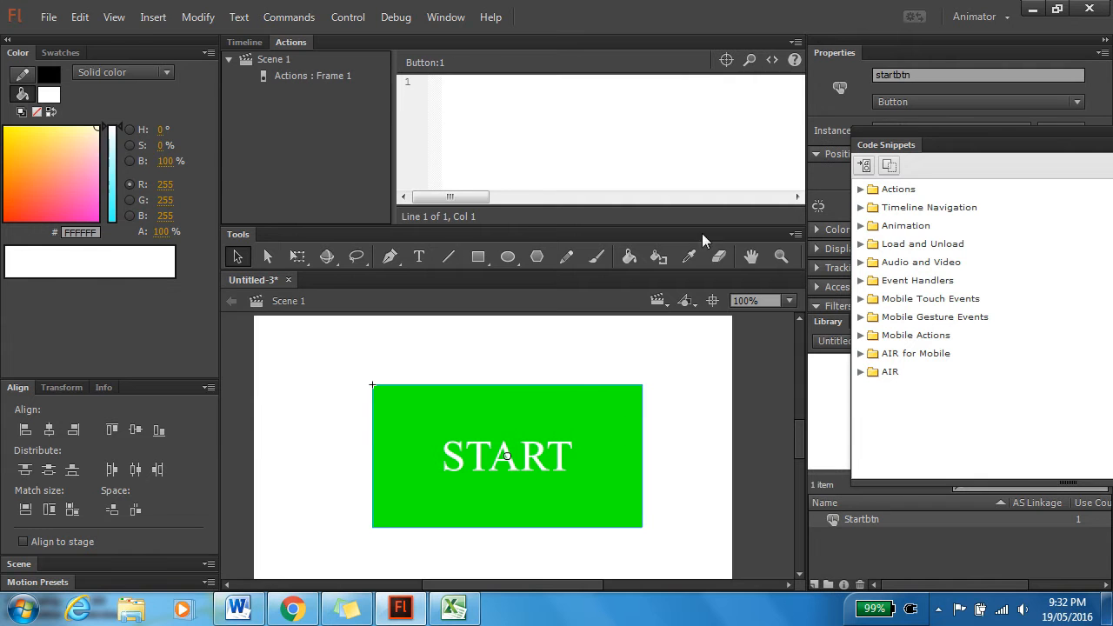
pyautogui.moveTo(946, 136); pyautogui.dragTo(861, 155)
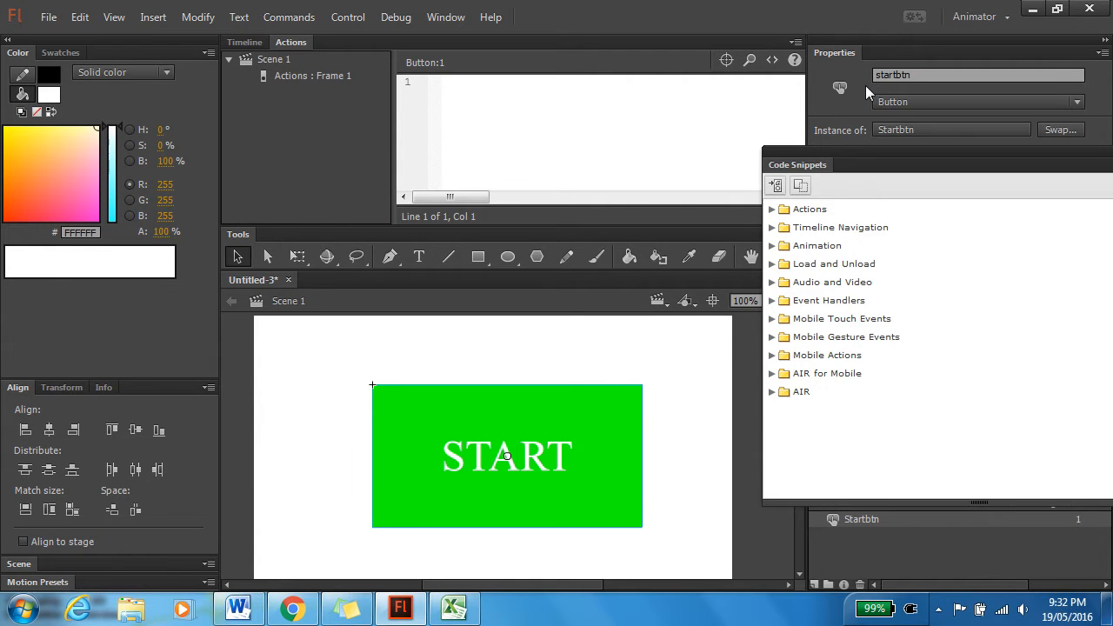
pyautogui.click(771, 230)
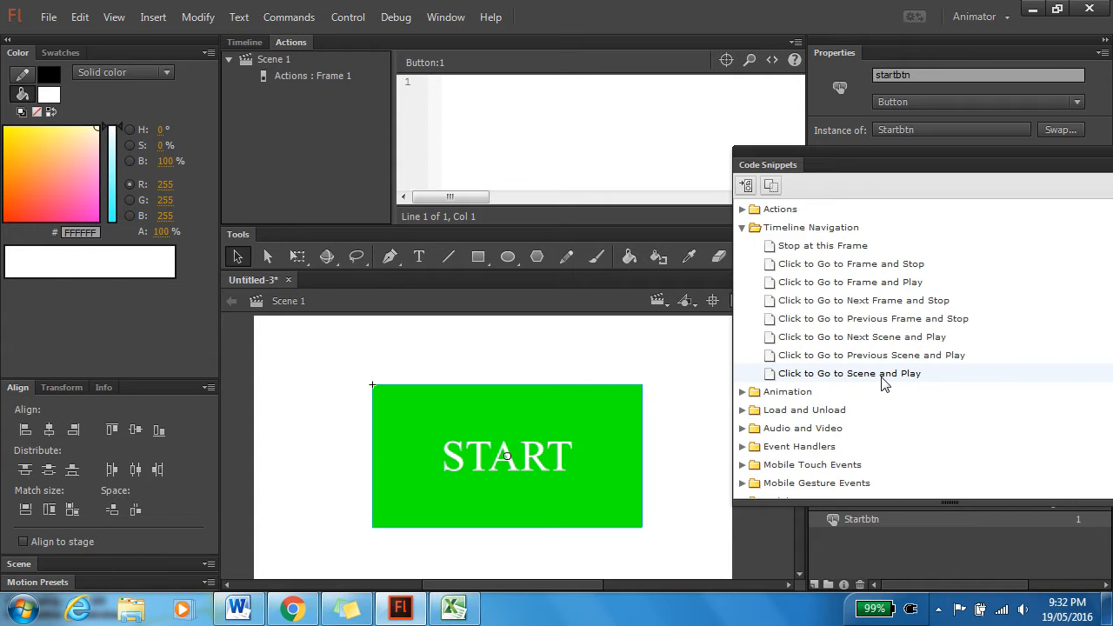
pyautogui.doubleClick(883, 375)
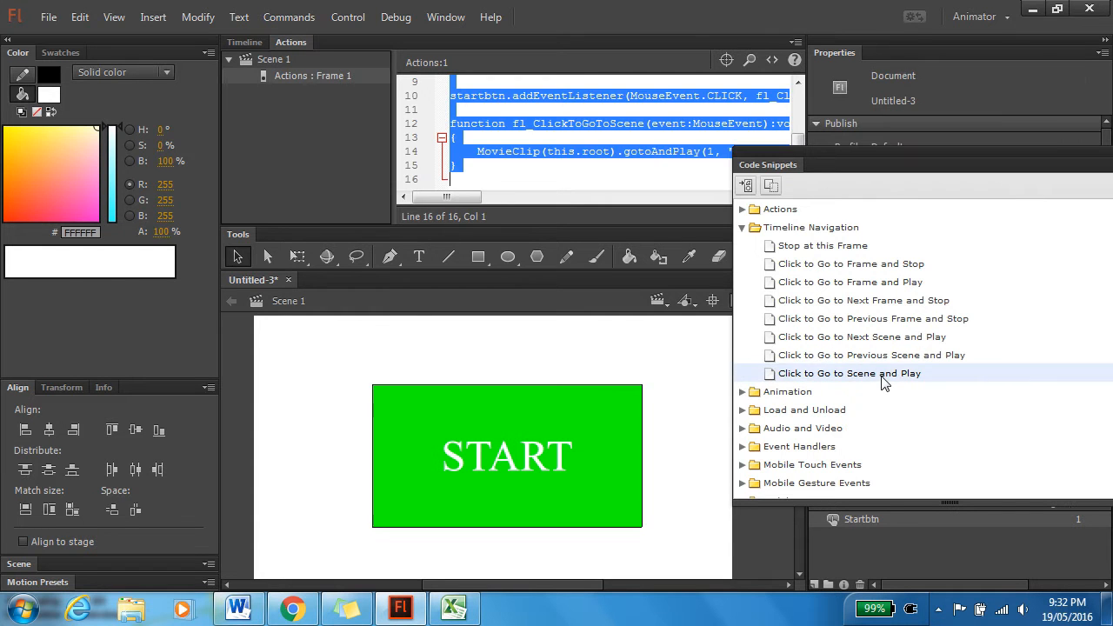
# Delete the snippet's instruction comment block below stop() in the frame 1 script
pyautogui.click(632, 178)
pyautogui.moveTo(842, 162); pyautogui.dragTo(1017, 203)
pyautogui.moveTo(797, 152); pyautogui.dragTo(800, 95)
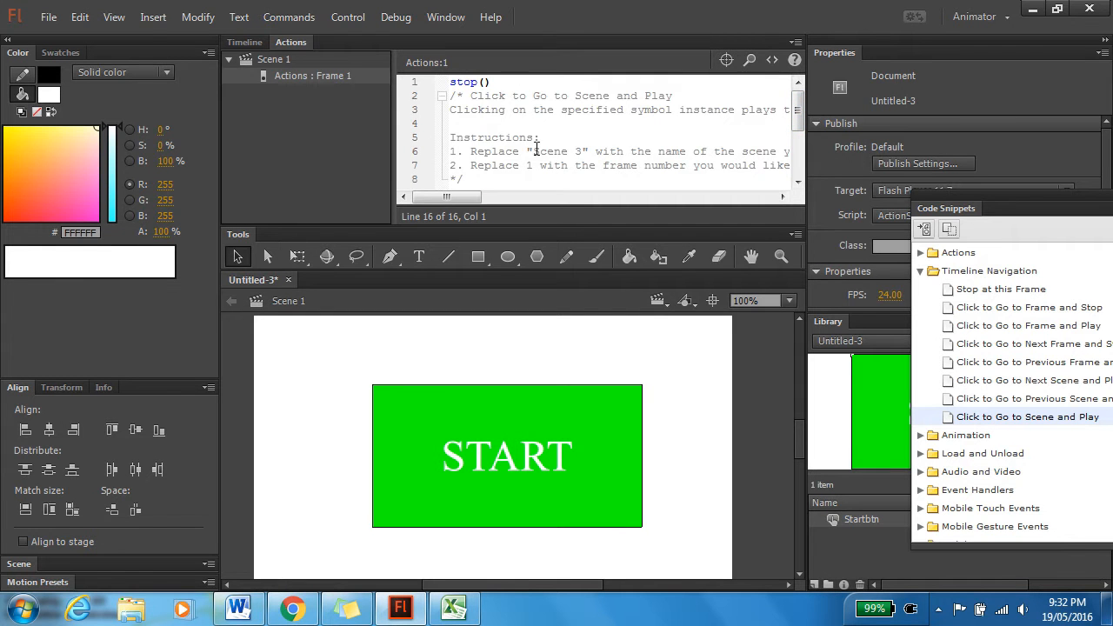
pyautogui.moveTo(479, 198); pyautogui.dragTo(439, 101)
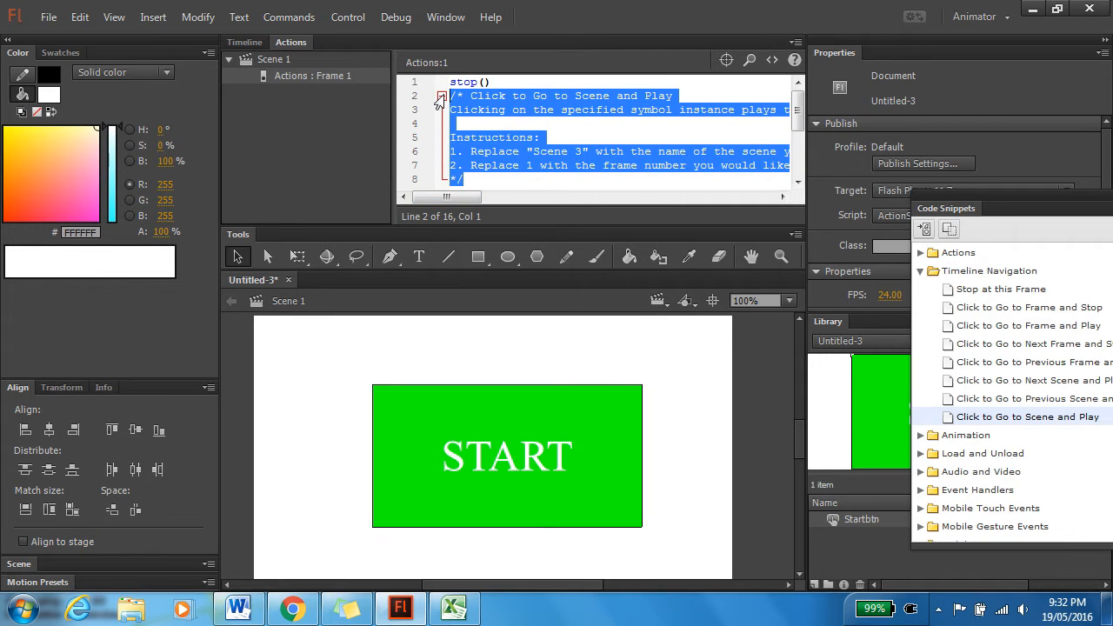
pyautogui.press('Delete')
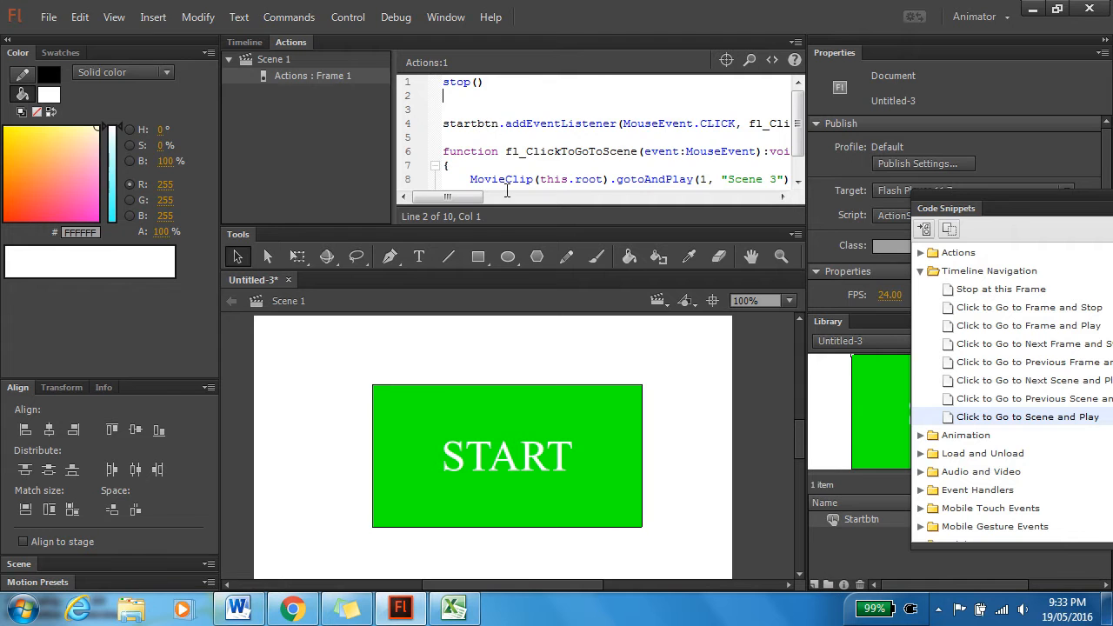
# Review the startbtn event listener and the gotoAndPlay target scene in the script, checking it against the timeline
pyautogui.moveTo(476, 199); pyautogui.dragTo(488, 206)
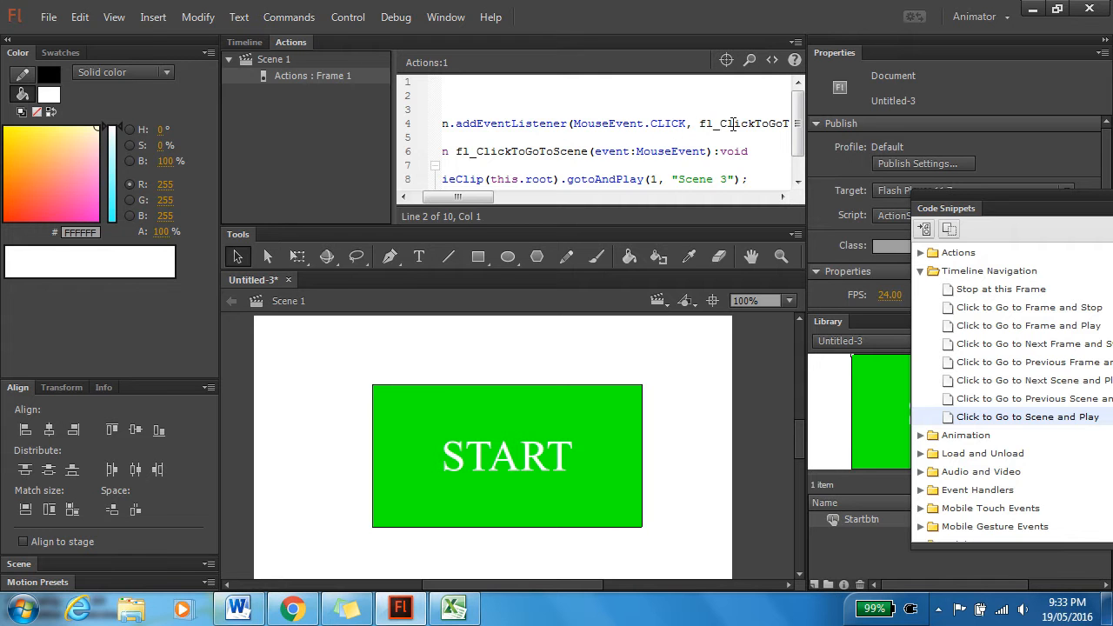
pyautogui.moveTo(475, 197)
pyautogui.mouseDown()
pyautogui.moveTo(501, 198)
pyautogui.moveTo(455, 197)
pyautogui.mouseUp()
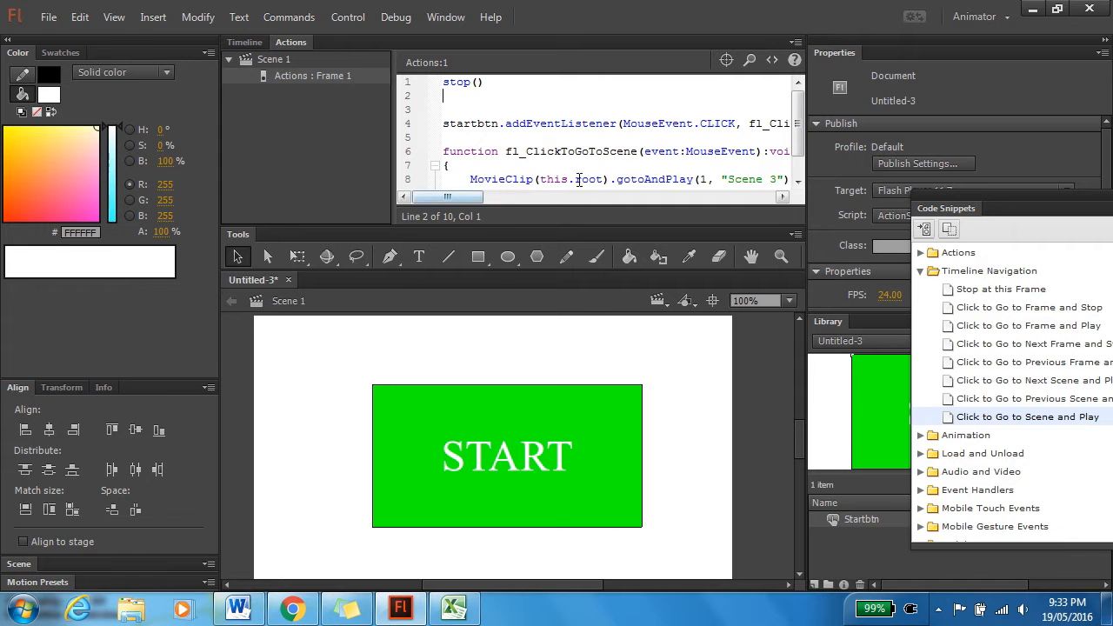
pyautogui.click(797, 181)
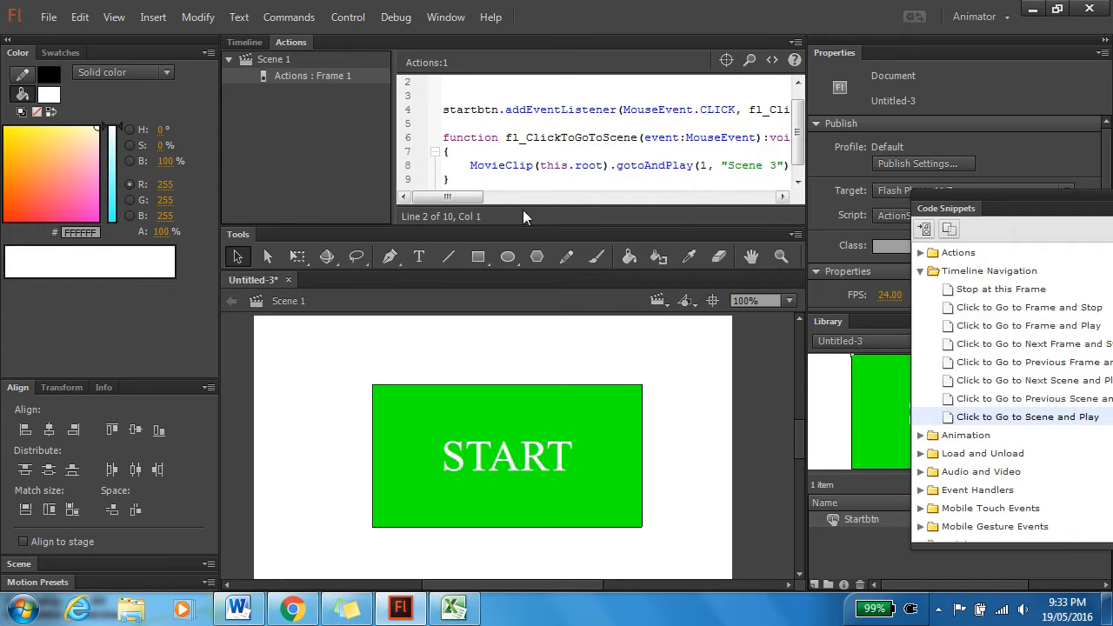
pyautogui.moveTo(469, 199); pyautogui.dragTo(495, 197)
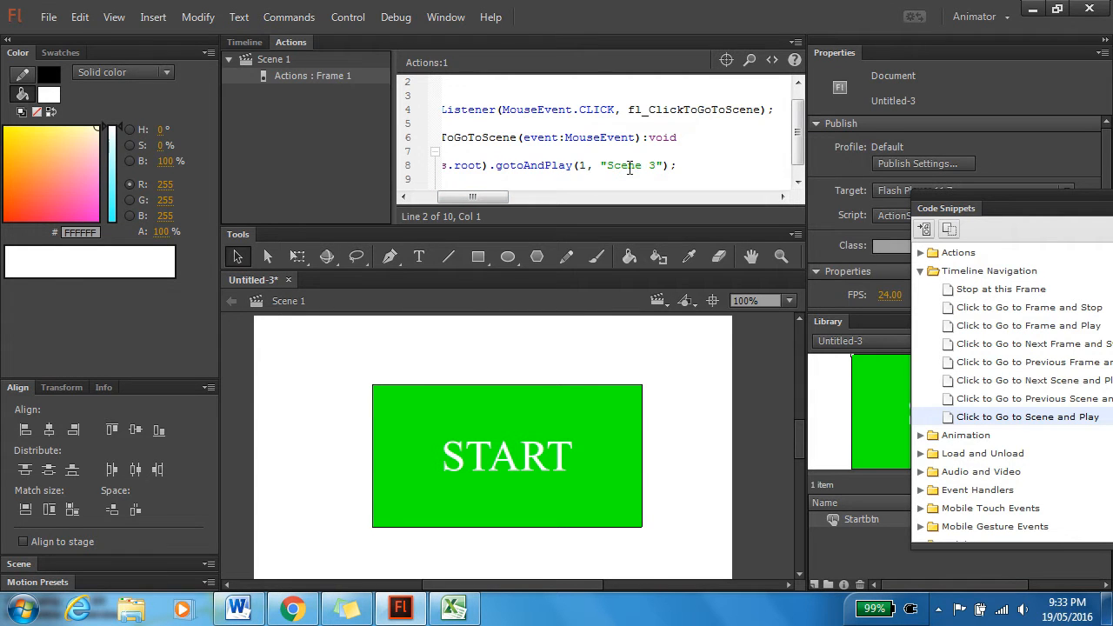
pyautogui.click(247, 42)
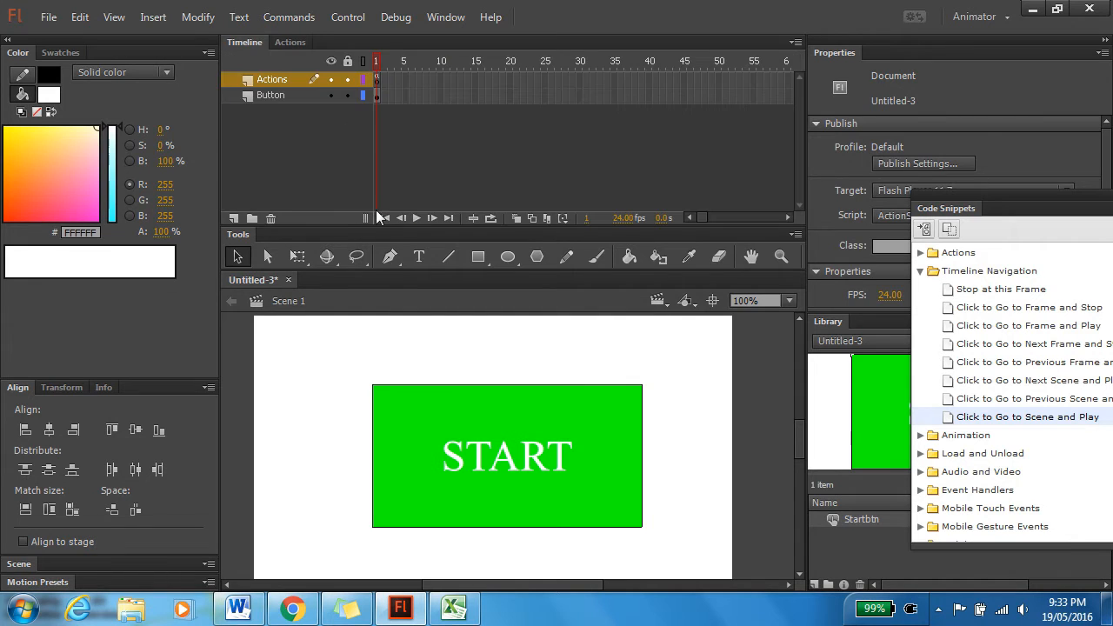
pyautogui.click(290, 42)
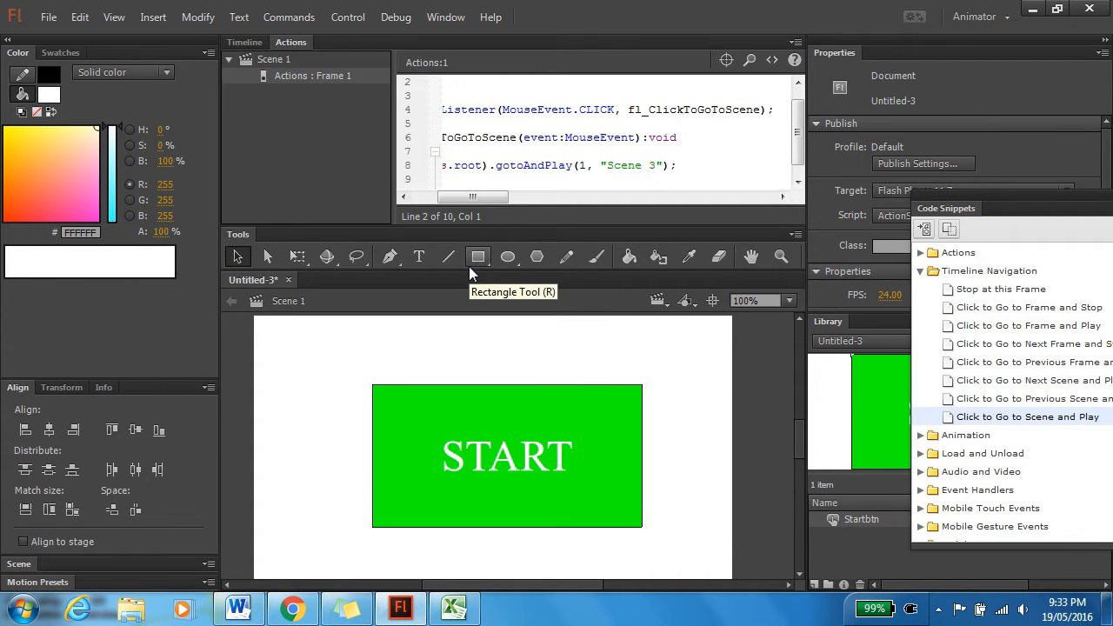
# Test the movie by activating the START button, check the output, and close the preview
pyautogui.hotkey('ctrl', 'Return')
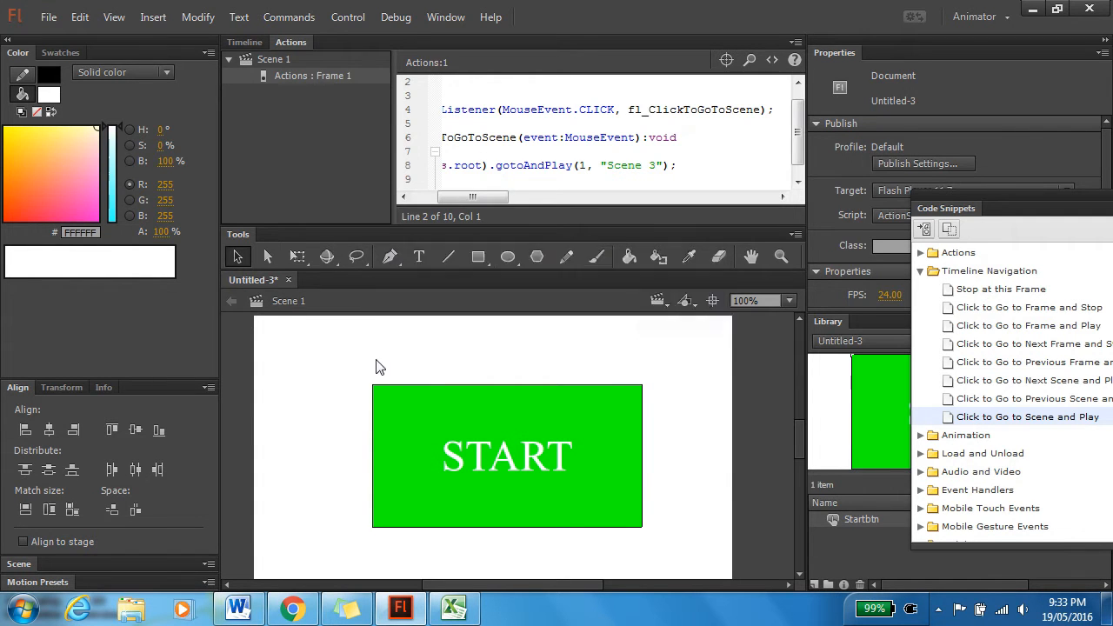
pyautogui.click(537, 259)
pyautogui.click(537, 270)
pyautogui.moveTo(513, 116); pyautogui.dragTo(493, 182)
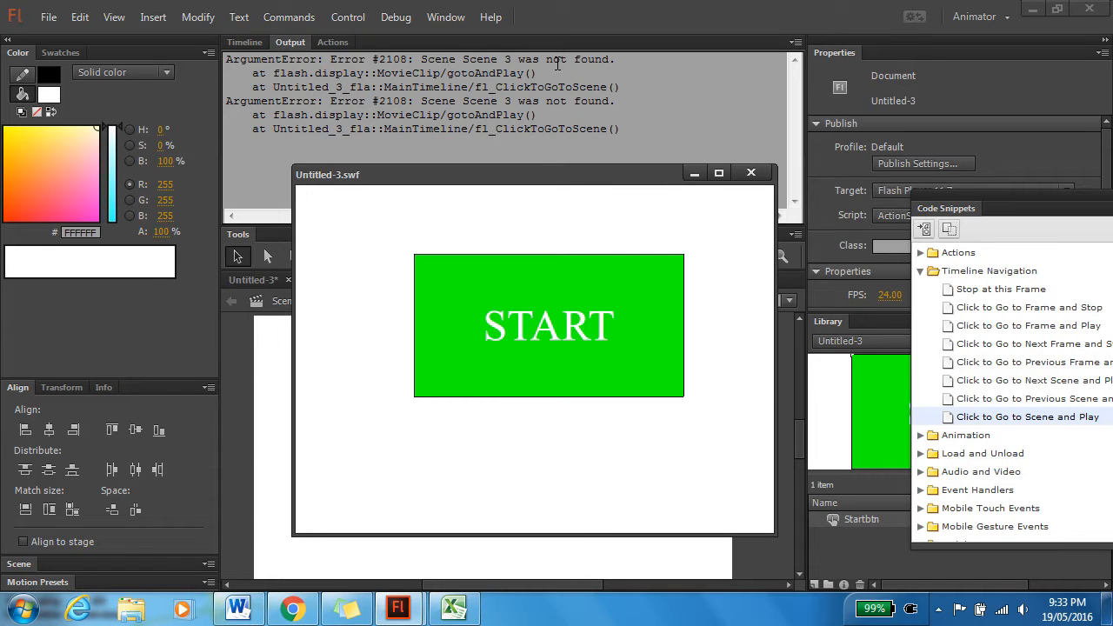
pyautogui.click(748, 174)
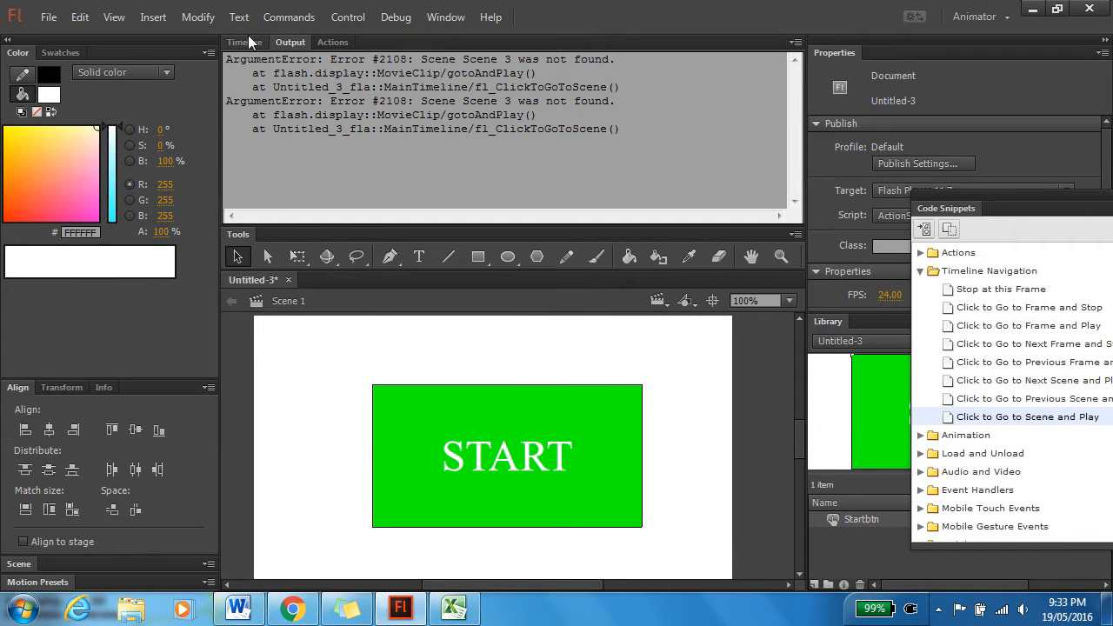
# Add a second scene to the document and rename its layer to Button
pyautogui.click(248, 42)
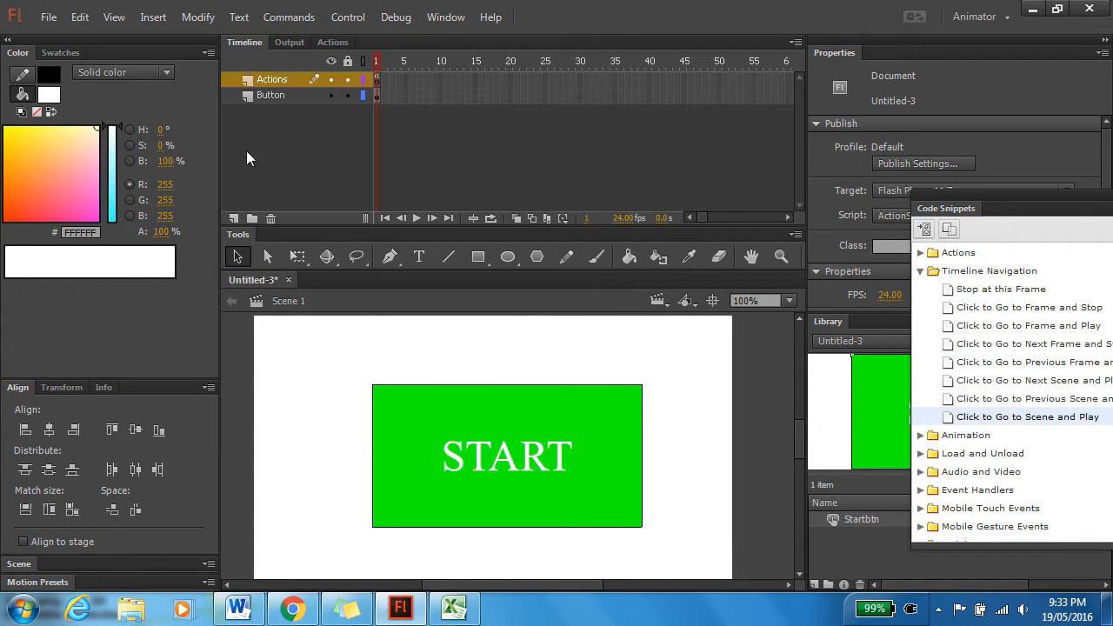
pyautogui.click(17, 564)
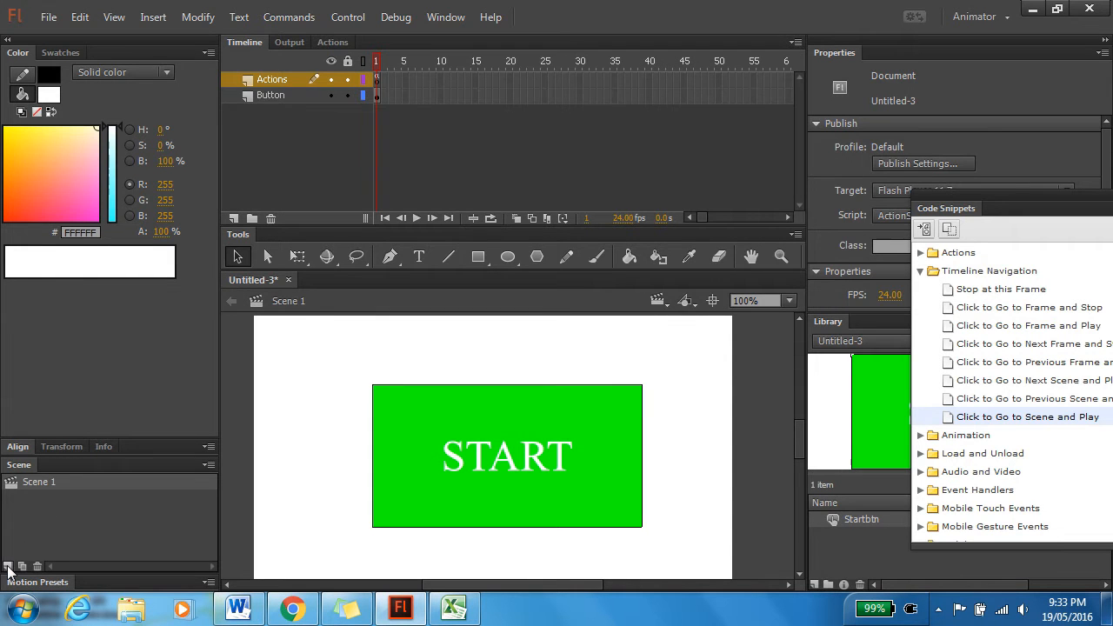
pyautogui.click(8, 566)
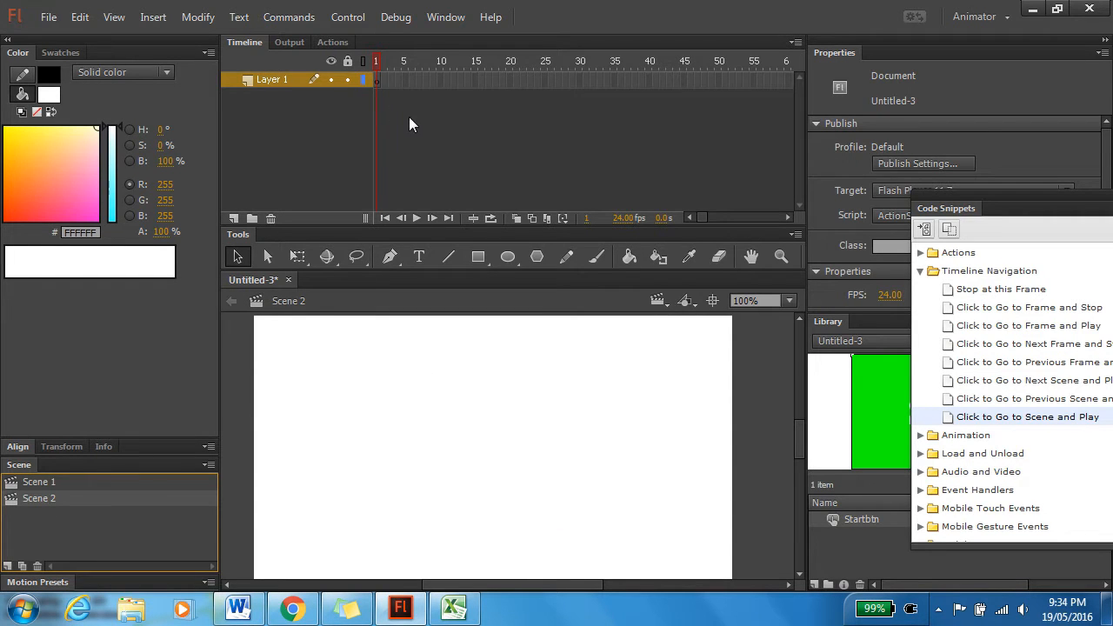
pyautogui.doubleClick(271, 80)
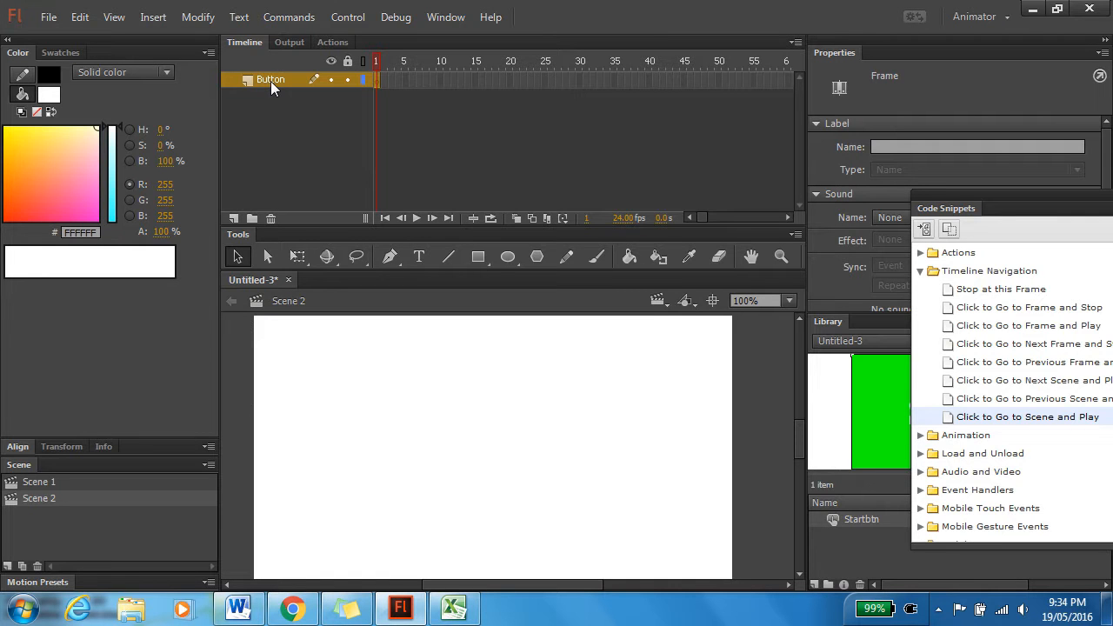
# Draw a red (FF0409) oval about 127 by 106 px near the middle of Scene 2's stage
pyautogui.click(508, 256)
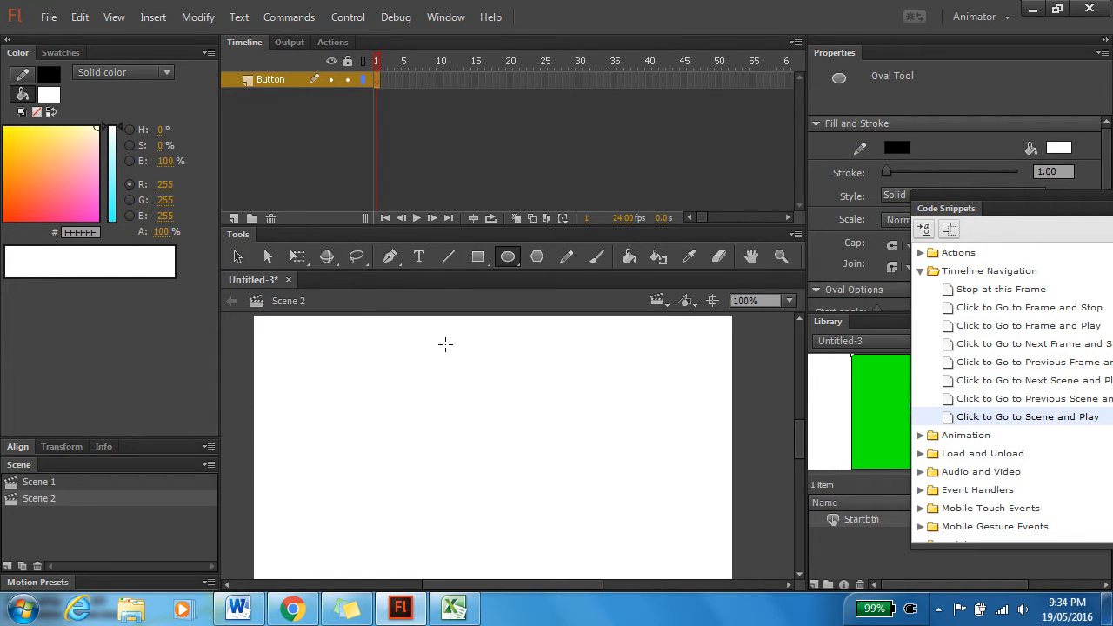
pyautogui.click(7, 218)
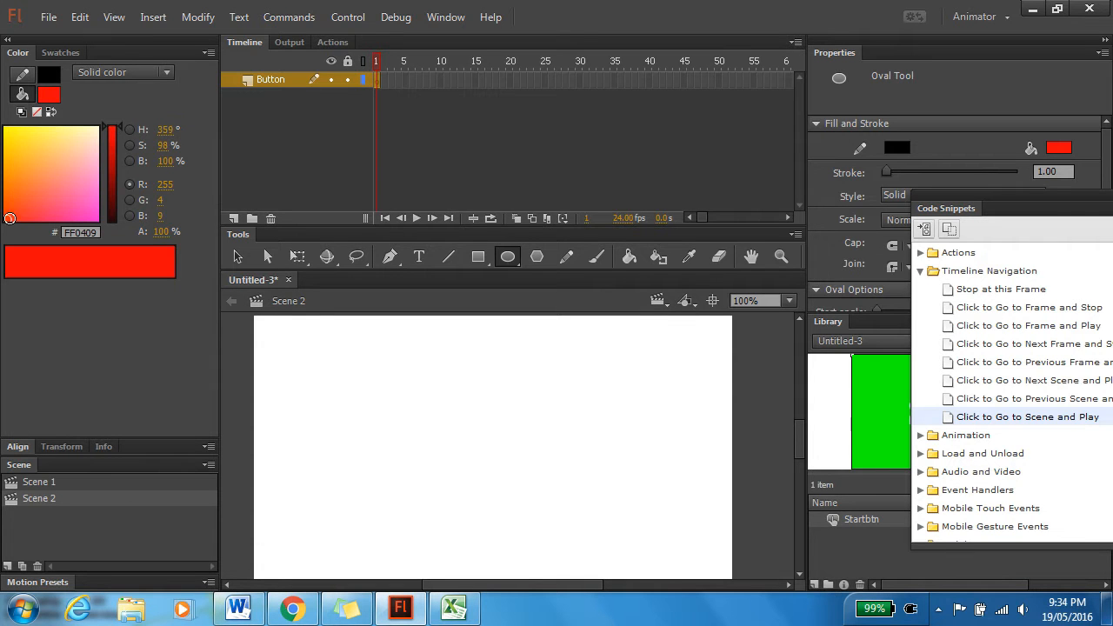
pyautogui.moveTo(428, 398); pyautogui.dragTo(539, 489)
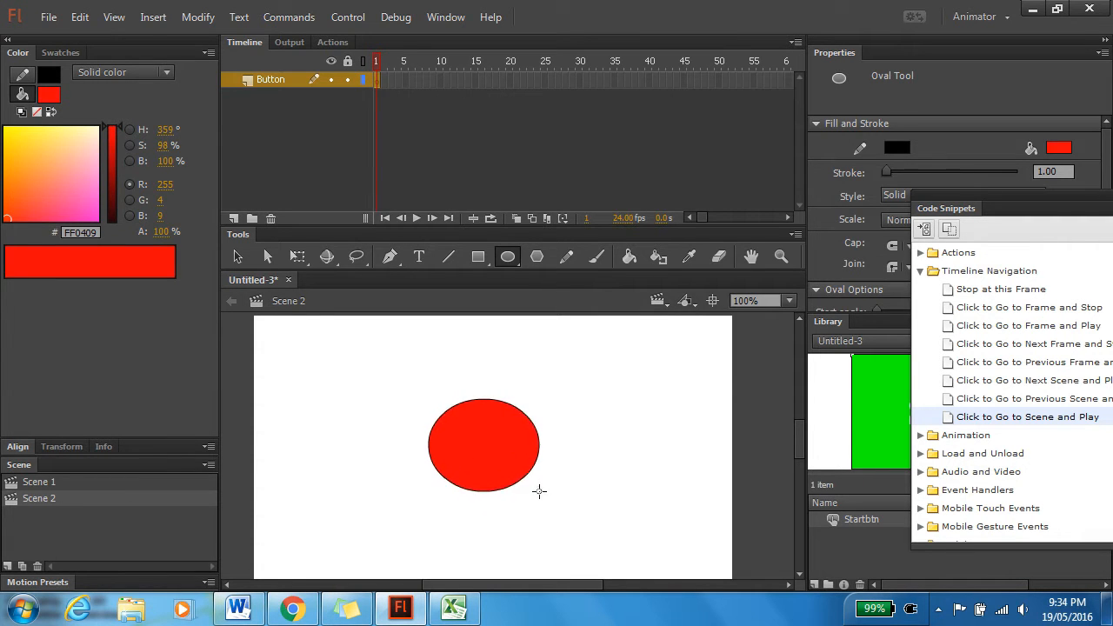
# Select the whole red oval with its outline and create a motion tween from it
pyautogui.click(238, 257)
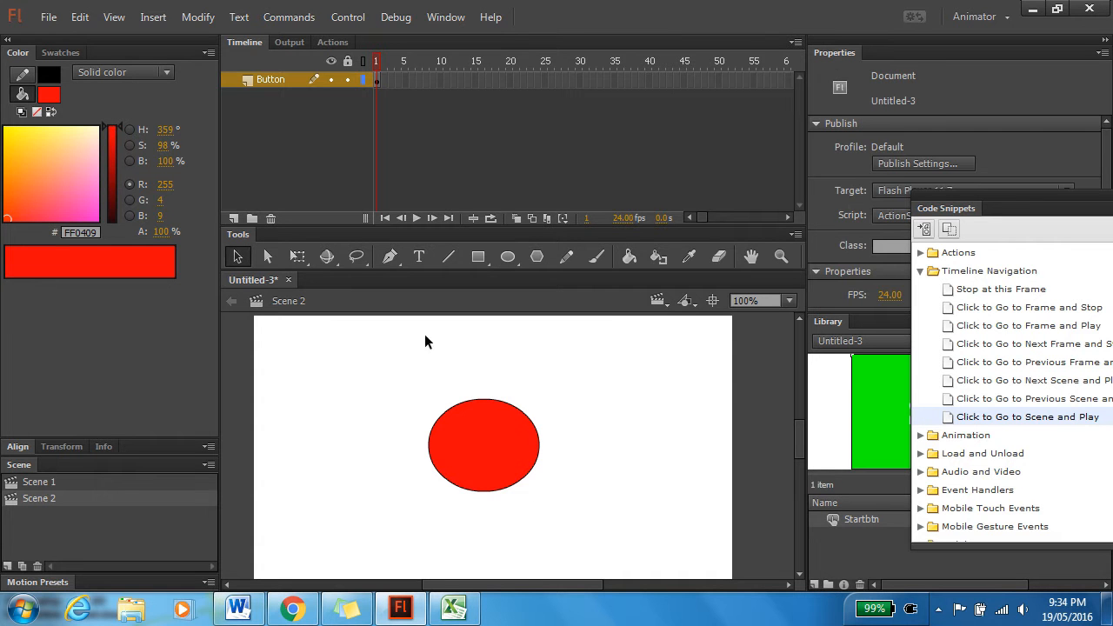
pyautogui.click(520, 468)
pyautogui.moveTo(378, 516)
pyautogui.mouseDown()
pyautogui.moveTo(542, 380)
pyautogui.moveTo(560, 377)
pyautogui.mouseUp()
pyautogui.rightClick(489, 448)
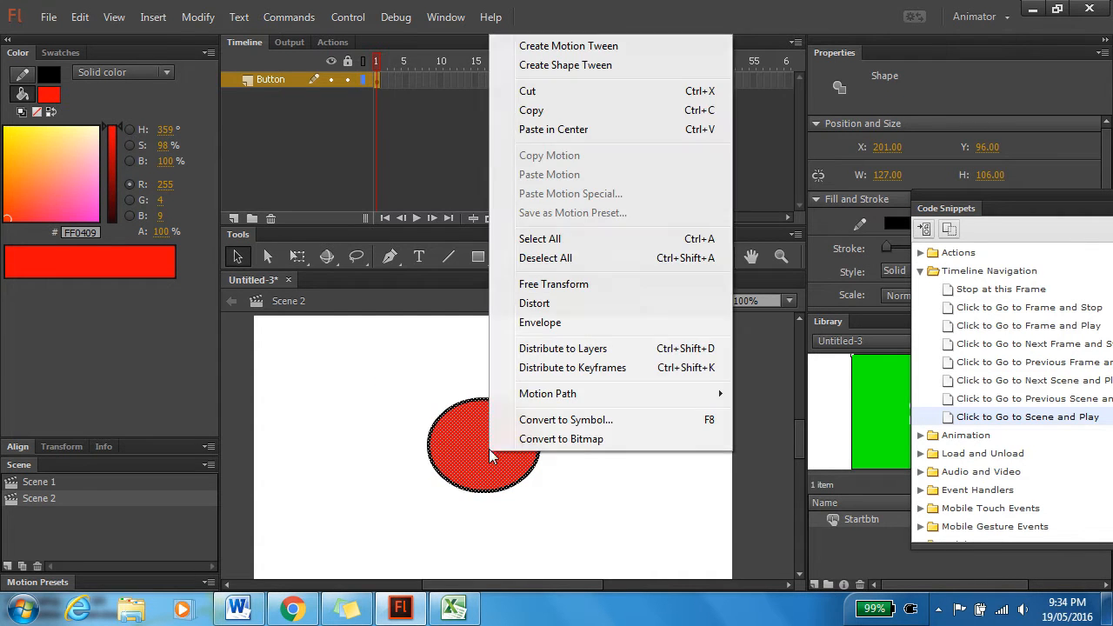
pyautogui.click(581, 46)
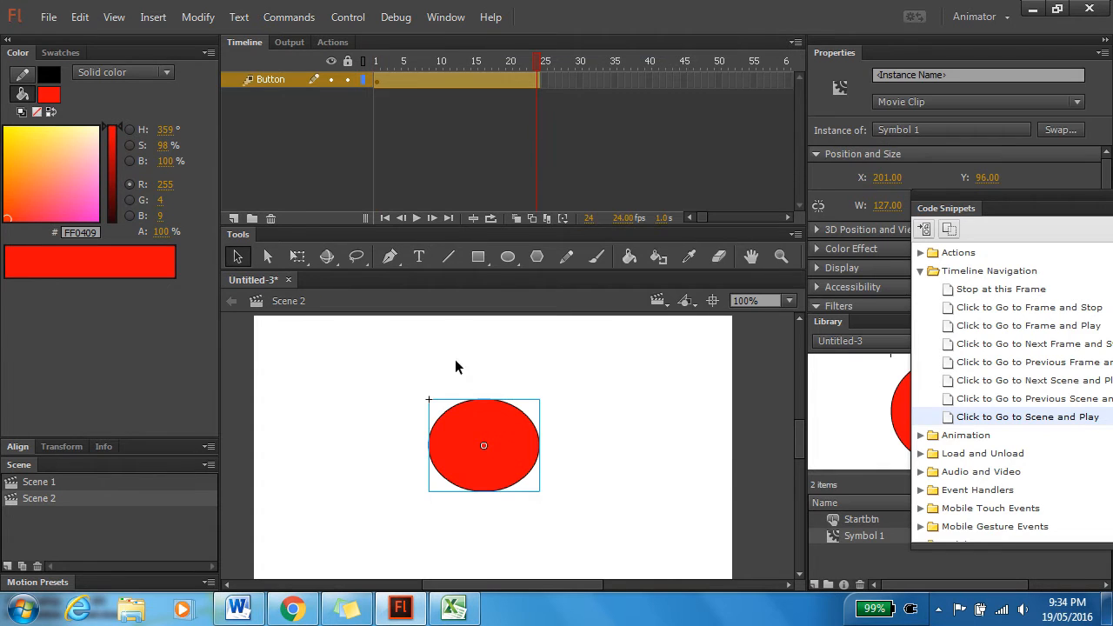
# Enlarge the oval at frame 24 to about 323 by 270 px with Free Transform and shift it slightly right and down
pyautogui.click(299, 258)
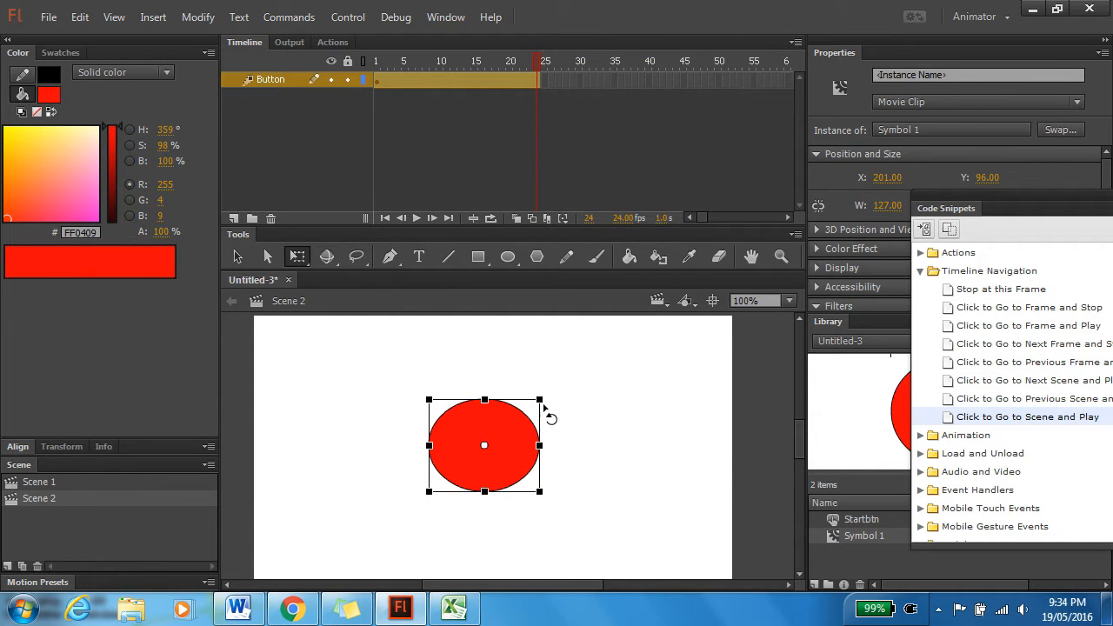
pyautogui.moveTo(539, 400); pyautogui.dragTo(624, 328)
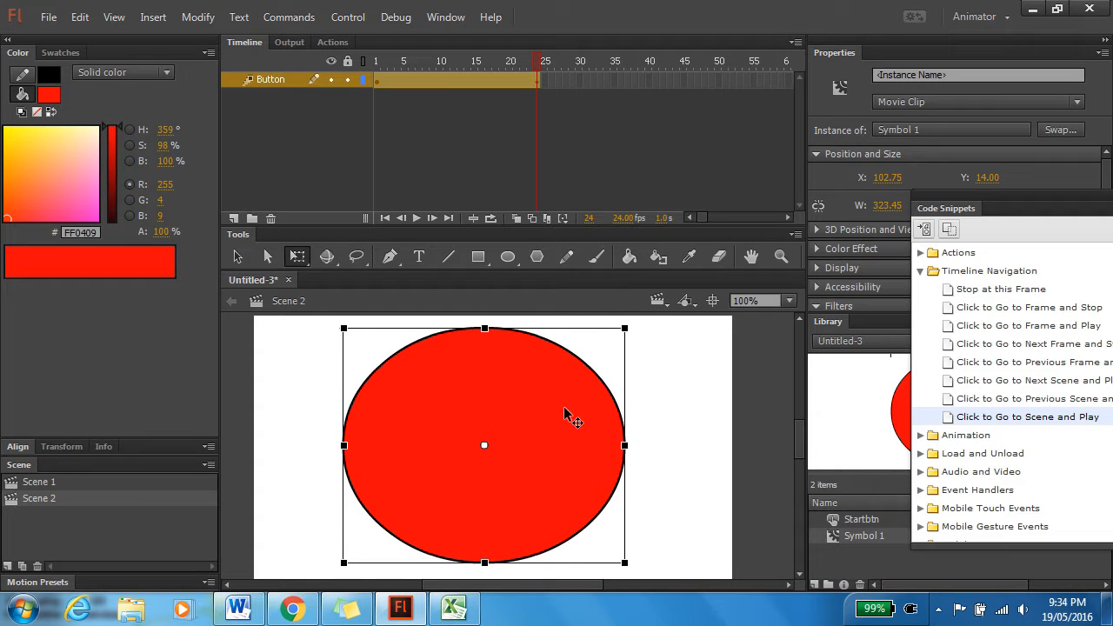
pyautogui.moveTo(562, 432)
pyautogui.mouseDown()
pyautogui.moveTo(574, 442)
pyautogui.moveTo(569, 434)
pyautogui.mouseUp()
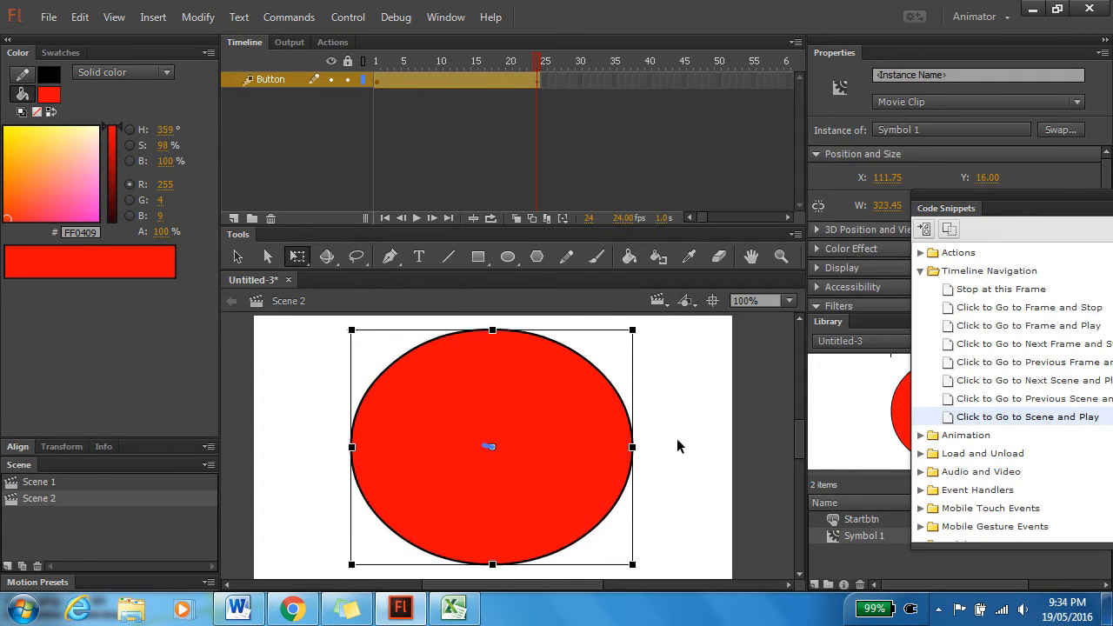
pyautogui.click(678, 446)
# Try to place text on the red oval at frame 24 of the Button layer
pyautogui.click(536, 81)
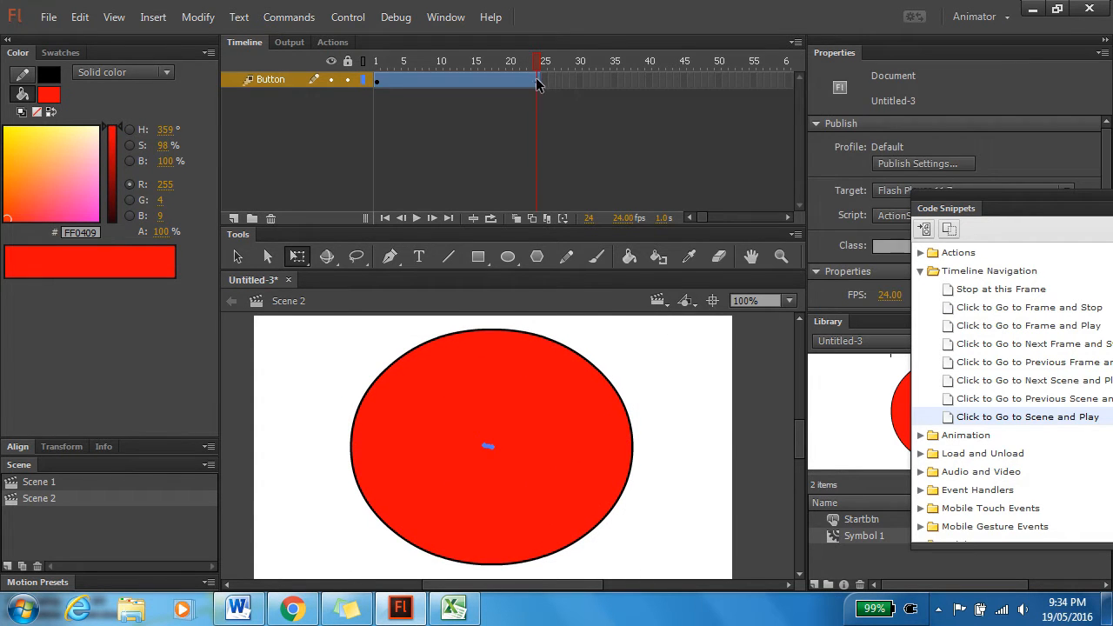
pyautogui.click(419, 257)
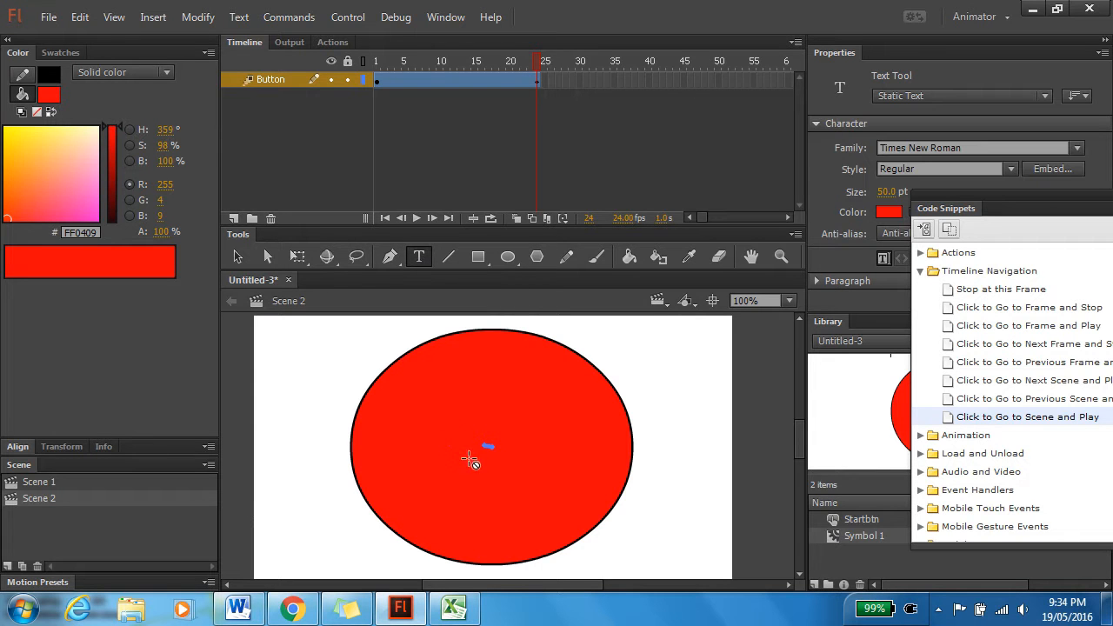
pyautogui.moveTo(544, 62)
pyautogui.mouseDown()
pyautogui.moveTo(338, 64)
pyautogui.moveTo(532, 67)
pyautogui.moveTo(549, 79)
pyautogui.mouseUp()
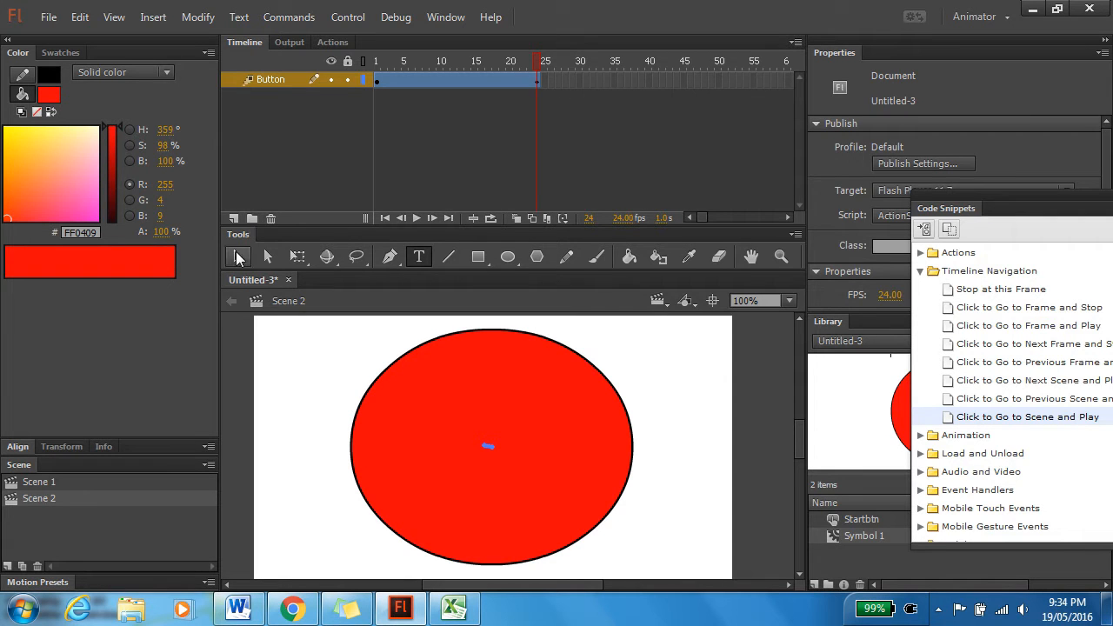
pyautogui.click(237, 256)
pyautogui.moveTo(659, 540)
pyautogui.mouseDown()
pyautogui.moveTo(487, 387)
pyautogui.moveTo(301, 296)
pyautogui.mouseUp()
pyautogui.rightClick(572, 492)
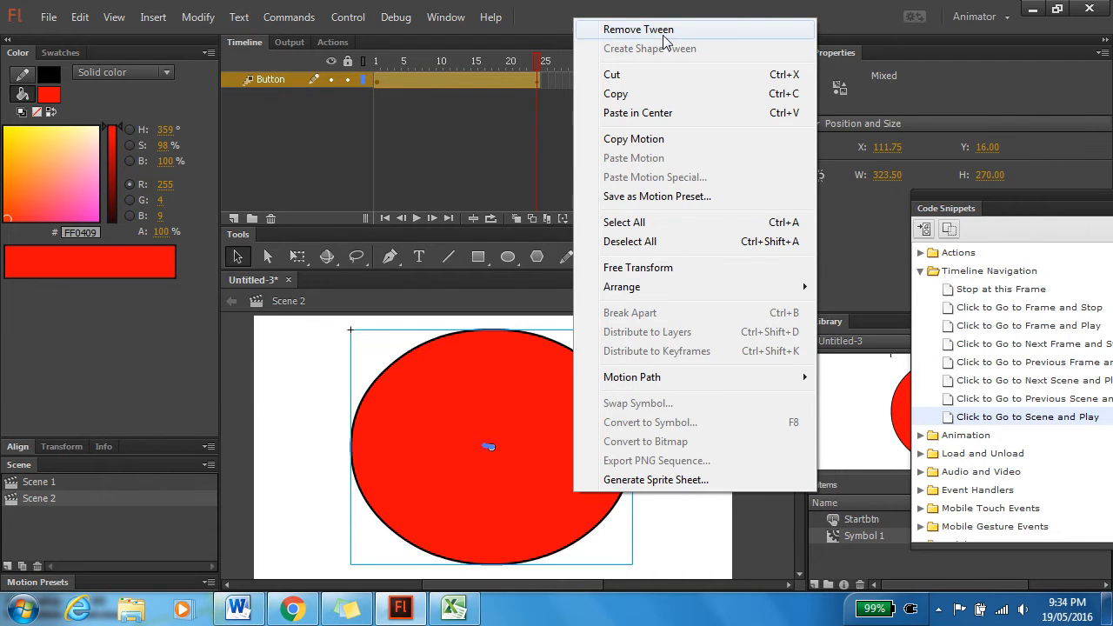
pyautogui.click(700, 564)
pyautogui.click(577, 459)
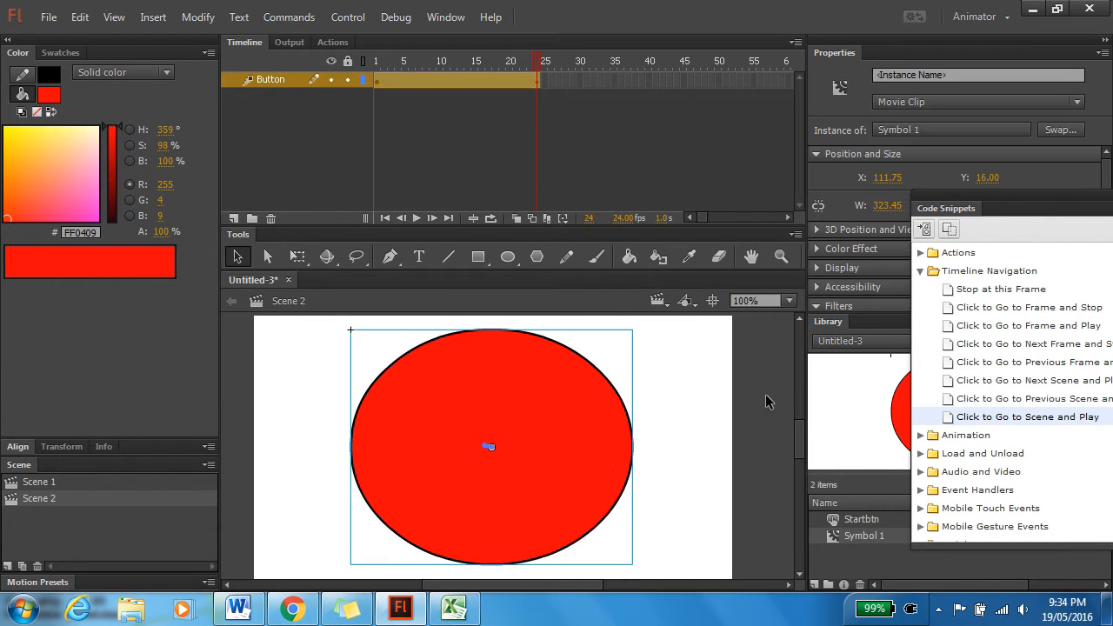
pyautogui.click(920, 95)
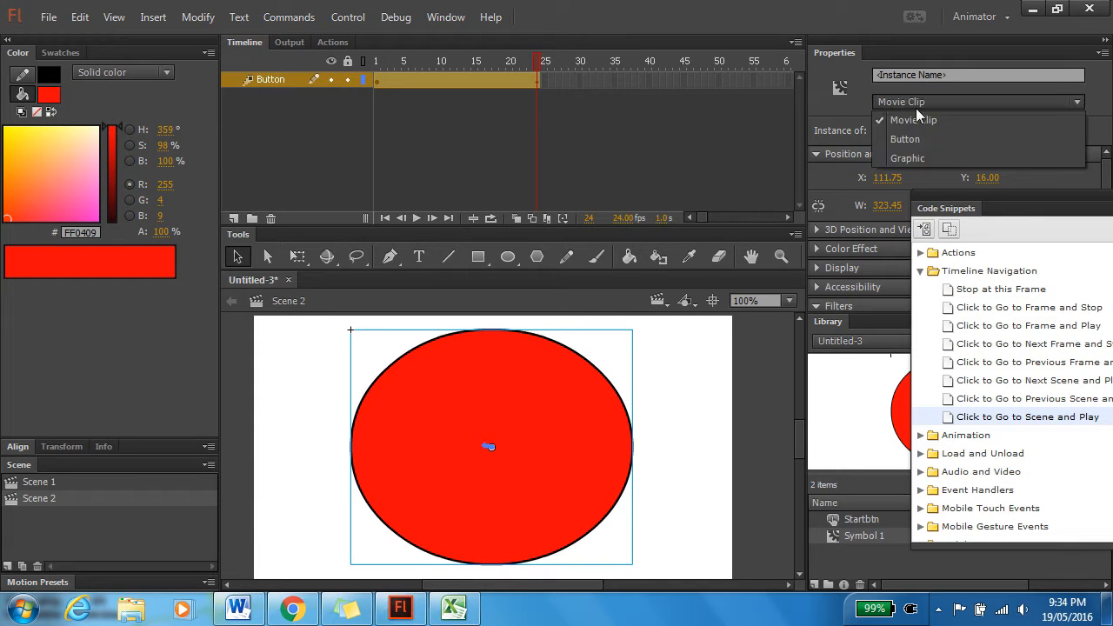
pyautogui.moveTo(535, 63); pyautogui.dragTo(457, 57)
# Insert a keyframe for all properties at frame 25 of the Button layer's tween and go to that frame
pyautogui.click(542, 79)
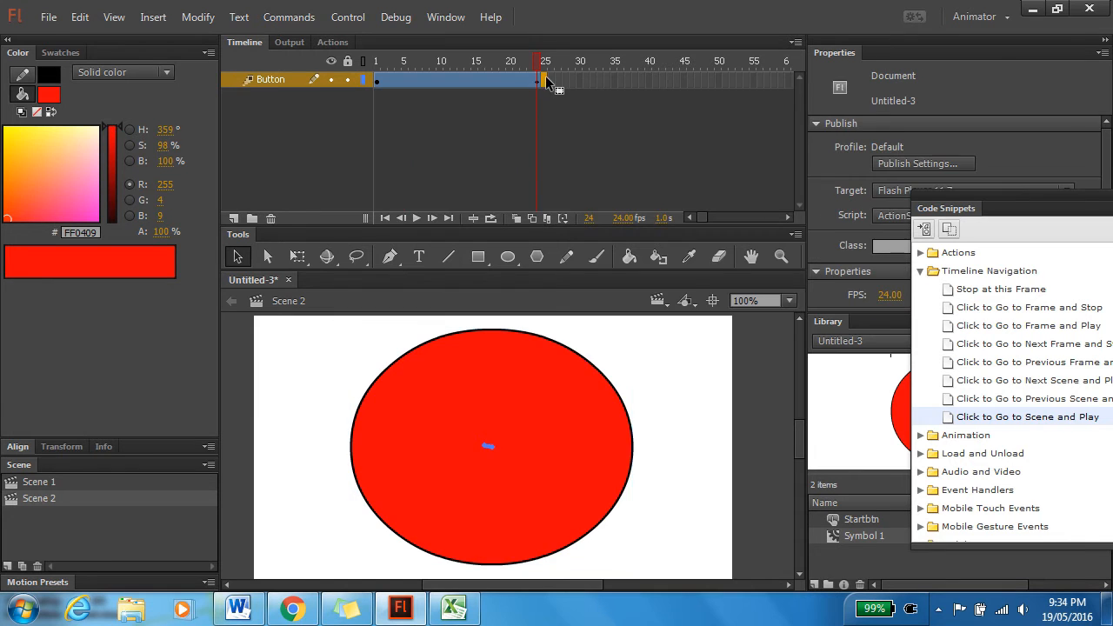
pyautogui.rightClick(544, 79)
pyautogui.moveTo(656, 223)
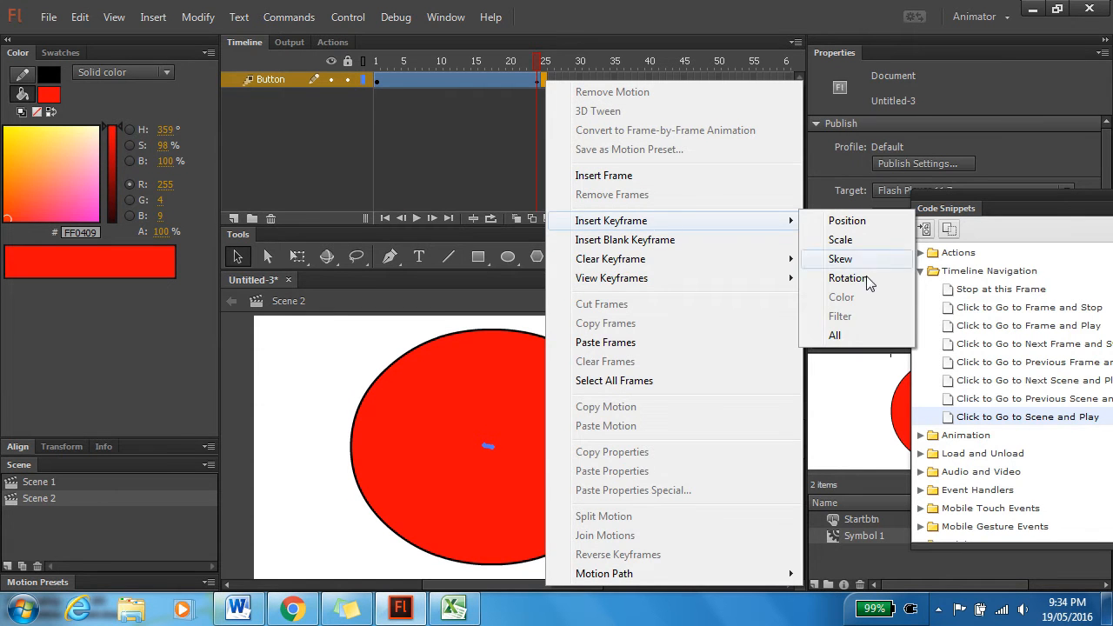
pyautogui.click(856, 337)
pyautogui.click(648, 423)
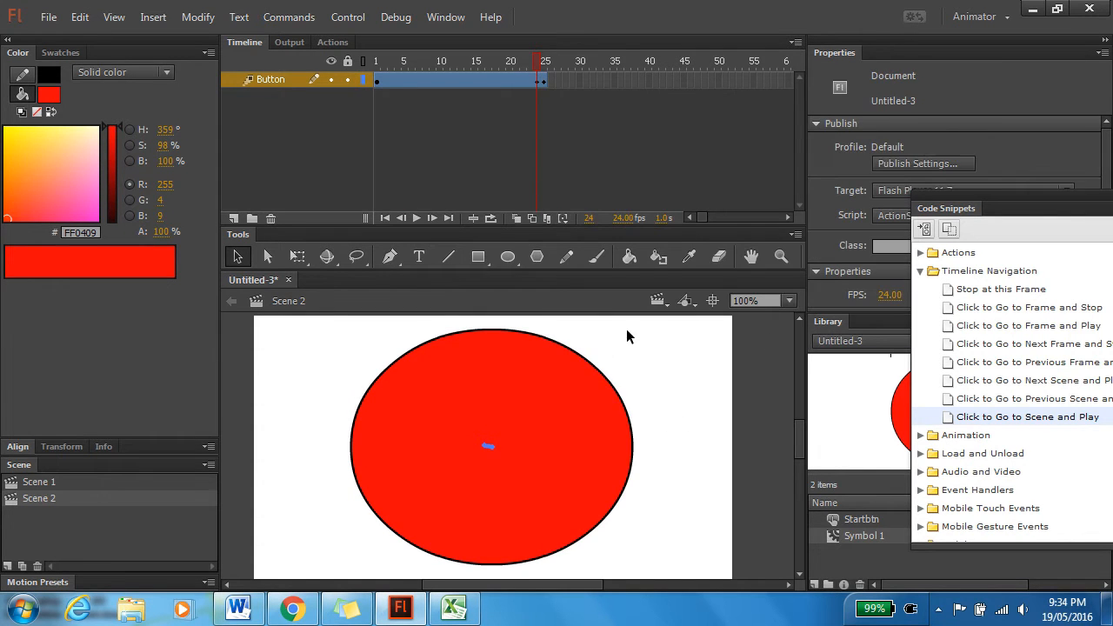
pyautogui.click(546, 64)
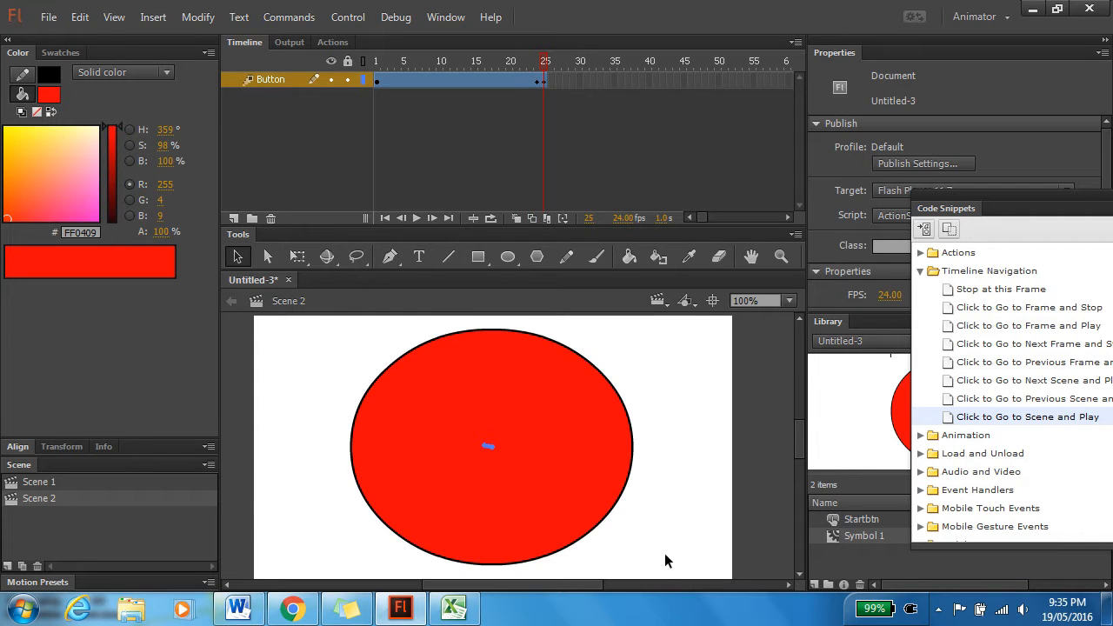
pyautogui.moveTo(677, 558); pyautogui.dragTo(306, 297)
pyautogui.rightClick(505, 440)
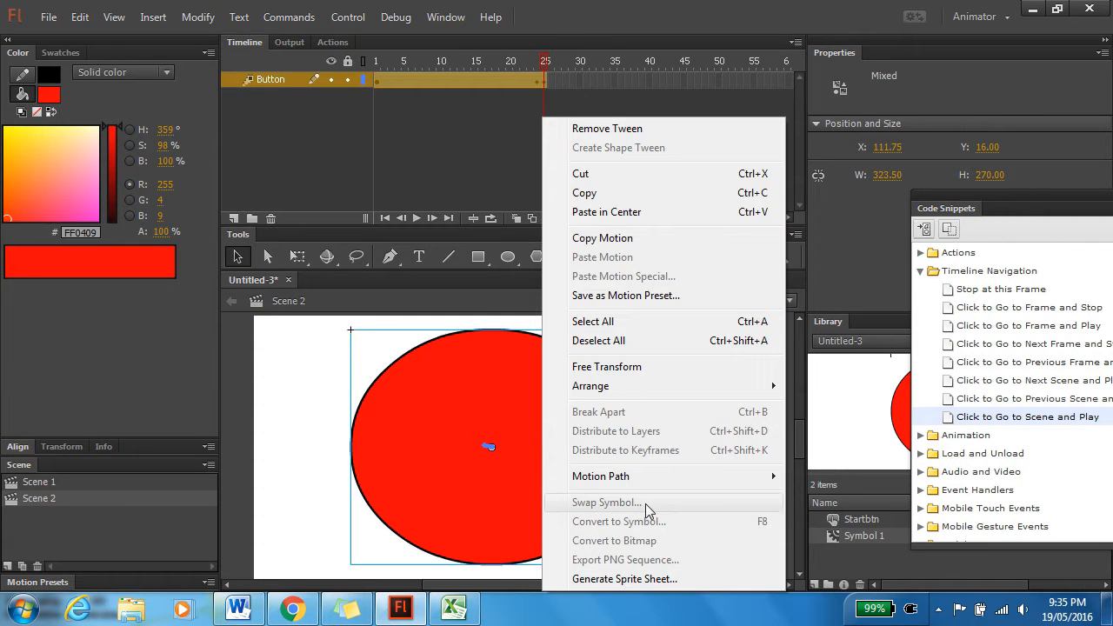
pyautogui.click(328, 489)
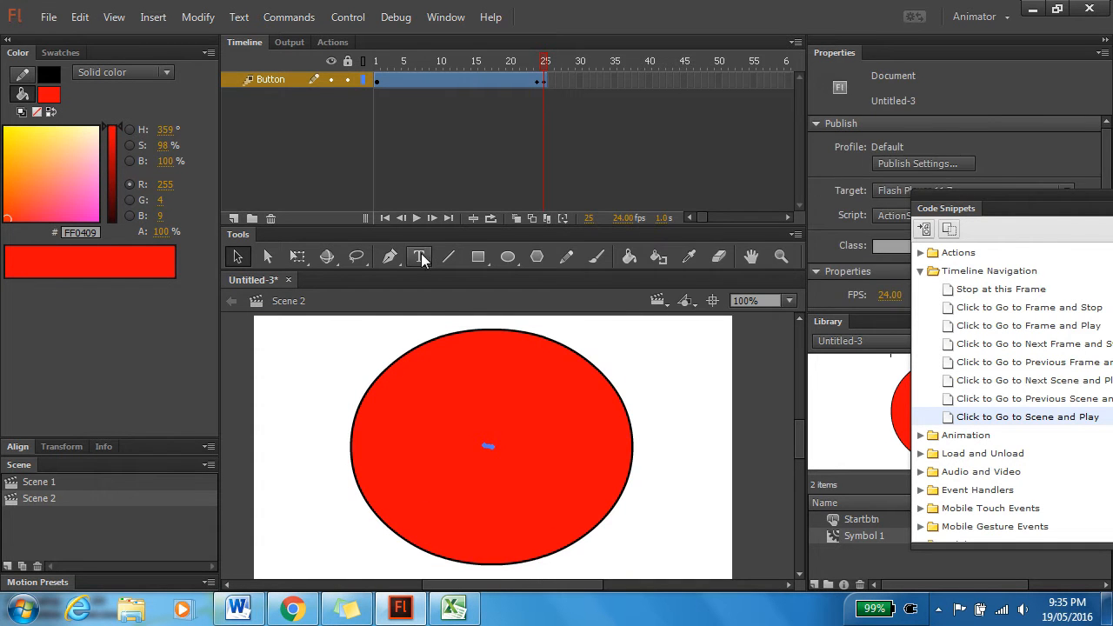
# Try to place text on the red oval at frame 25 of the Button layer
pyautogui.click(418, 256)
pyautogui.click(459, 447)
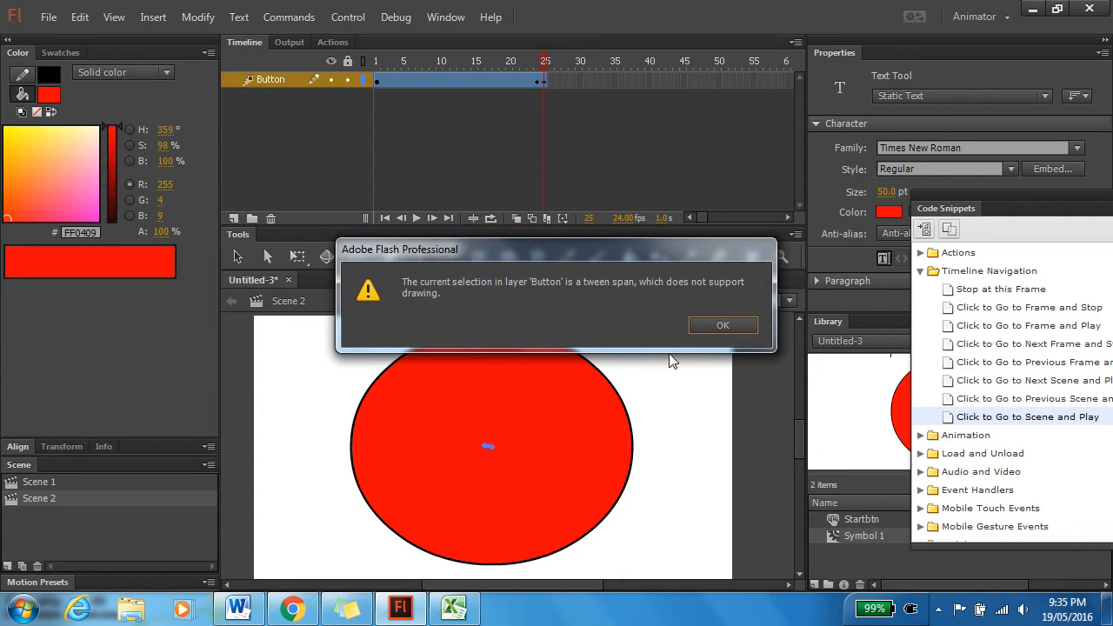
pyautogui.click(723, 325)
# Add a new layer above the Button layer and insert a keyframe at its frame 25
pyautogui.click(233, 218)
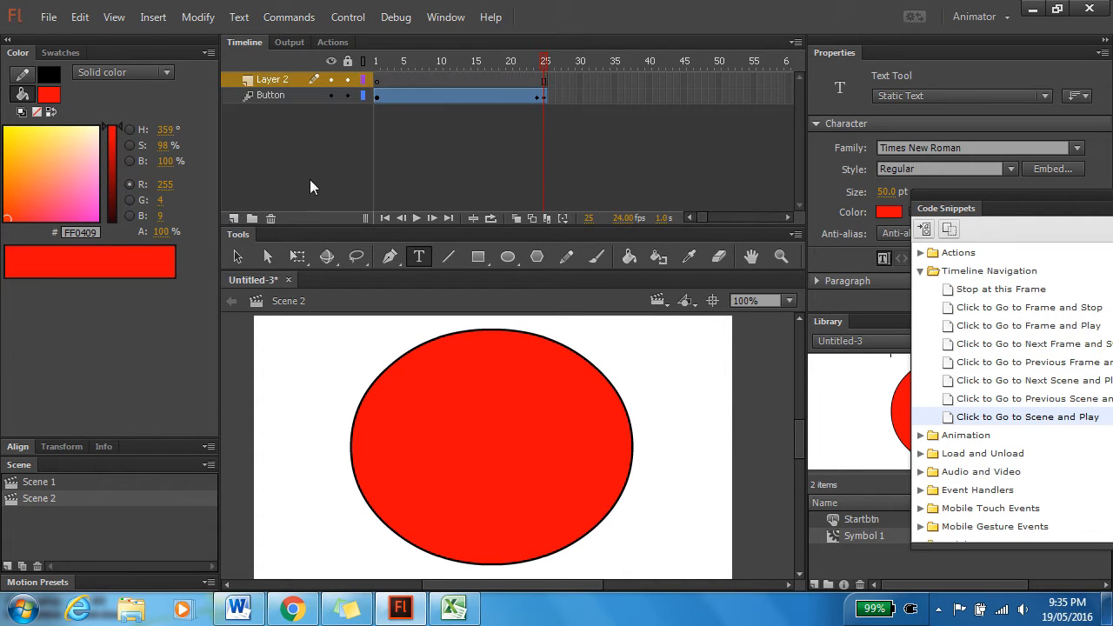
pyautogui.click(543, 83)
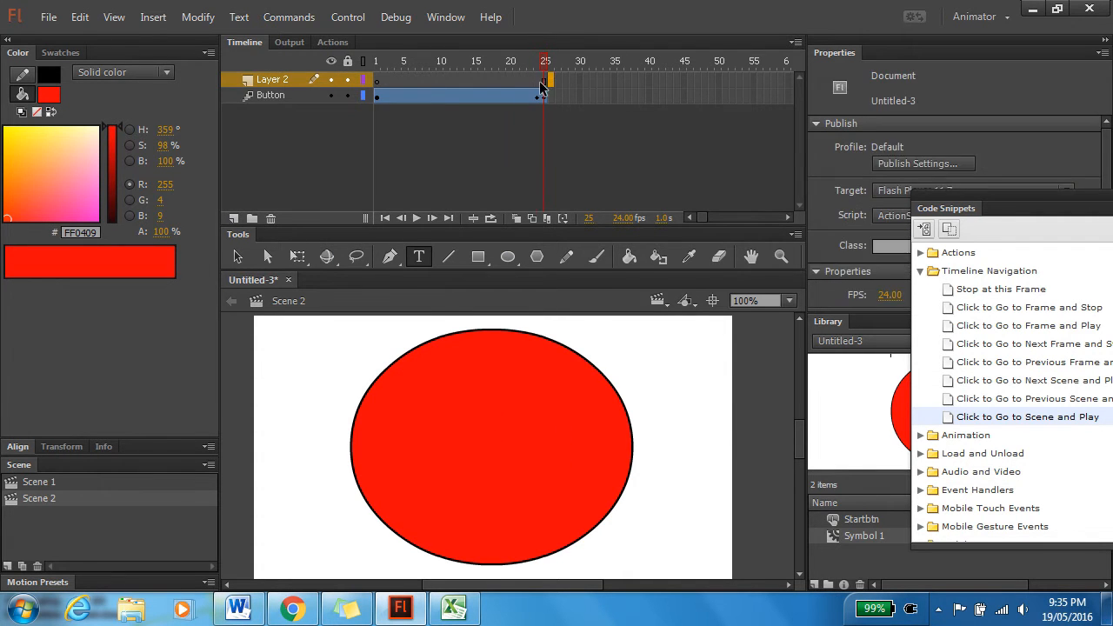
pyautogui.press('F6')
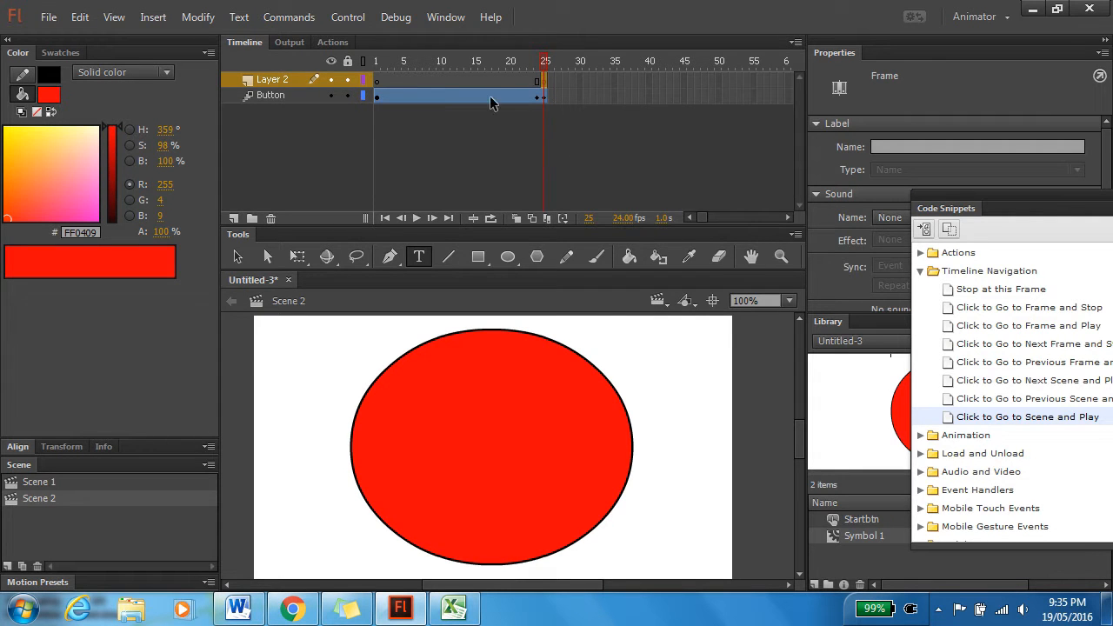
# Add the static text "Stop" on the red oval at frame 25 of Layer 2 and shift it nearer the oval's centre
pyautogui.click(470, 408)
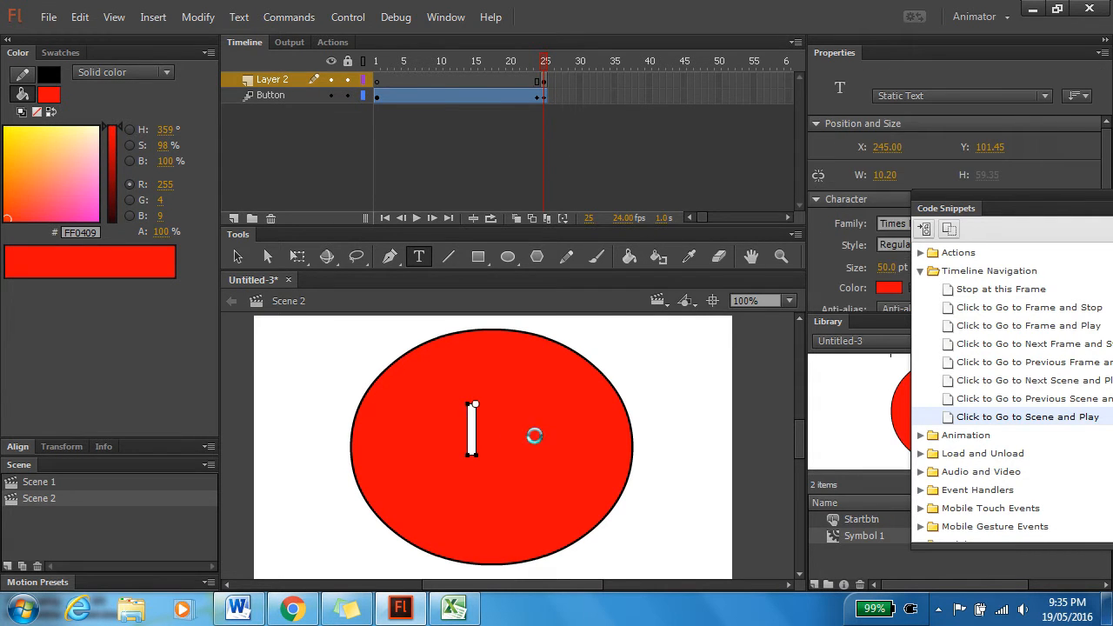
pyautogui.write('Stop')
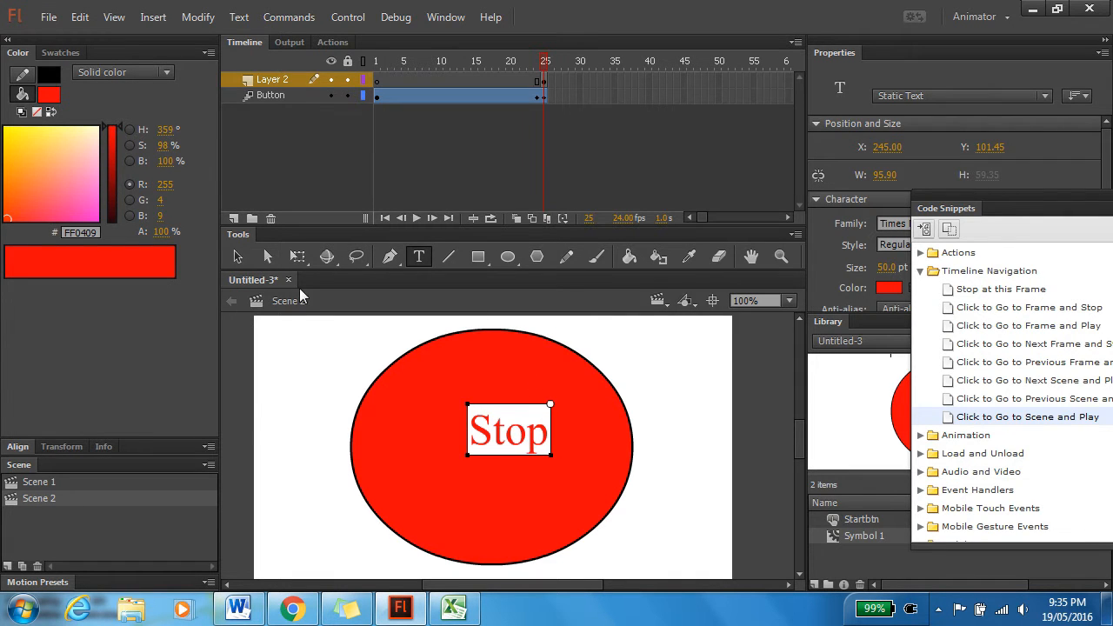
pyautogui.click(237, 254)
pyautogui.moveTo(534, 455); pyautogui.dragTo(382, 420)
# Recolour the Stop text to near-white (FFFAFC) and move it to the centre of the red oval
pyautogui.doubleClick(513, 442)
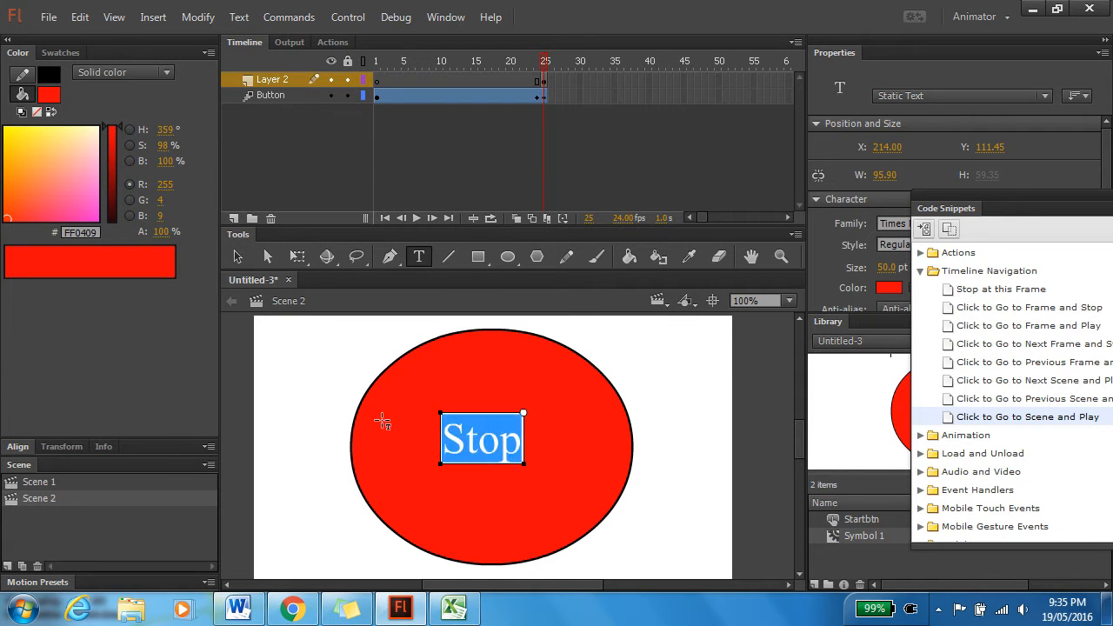
pyautogui.click(97, 129)
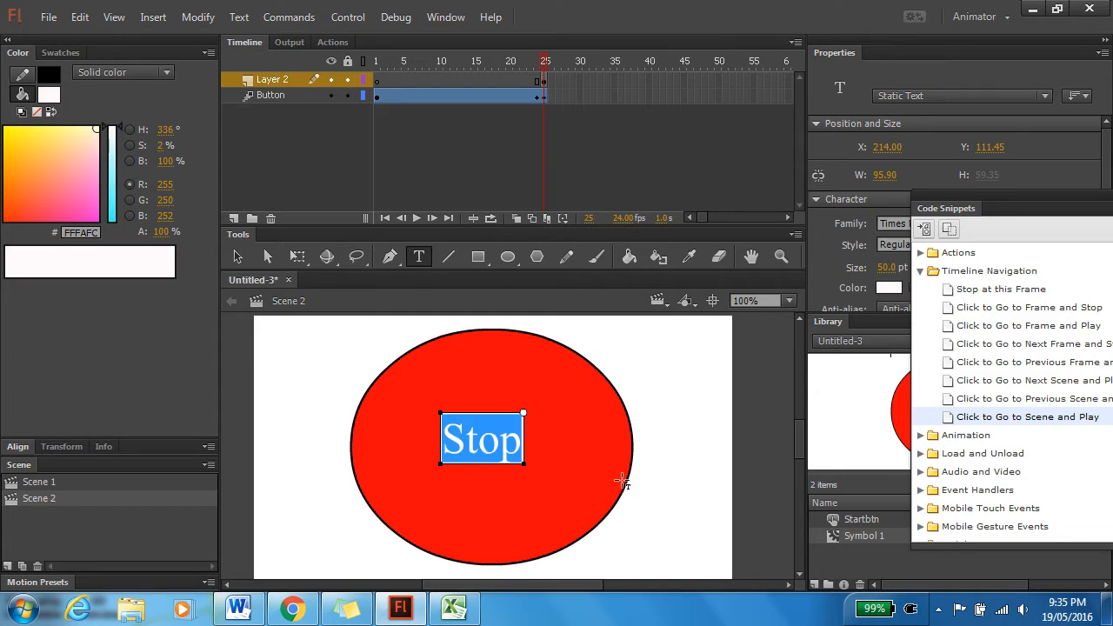
pyautogui.click(696, 493)
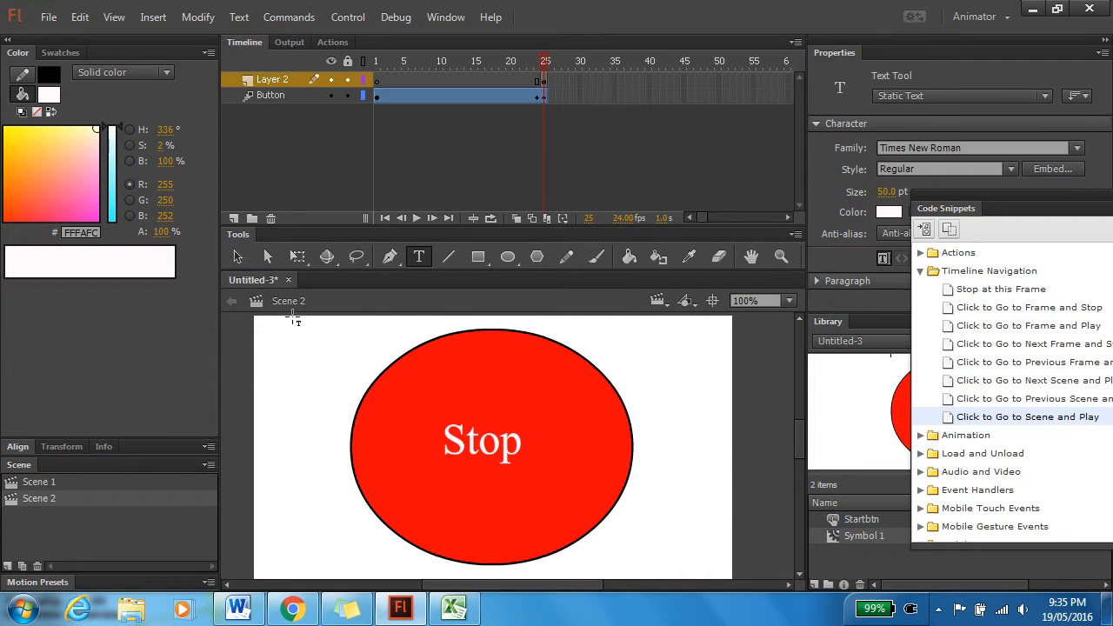
pyautogui.click(237, 257)
pyautogui.moveTo(475, 447); pyautogui.dragTo(488, 455)
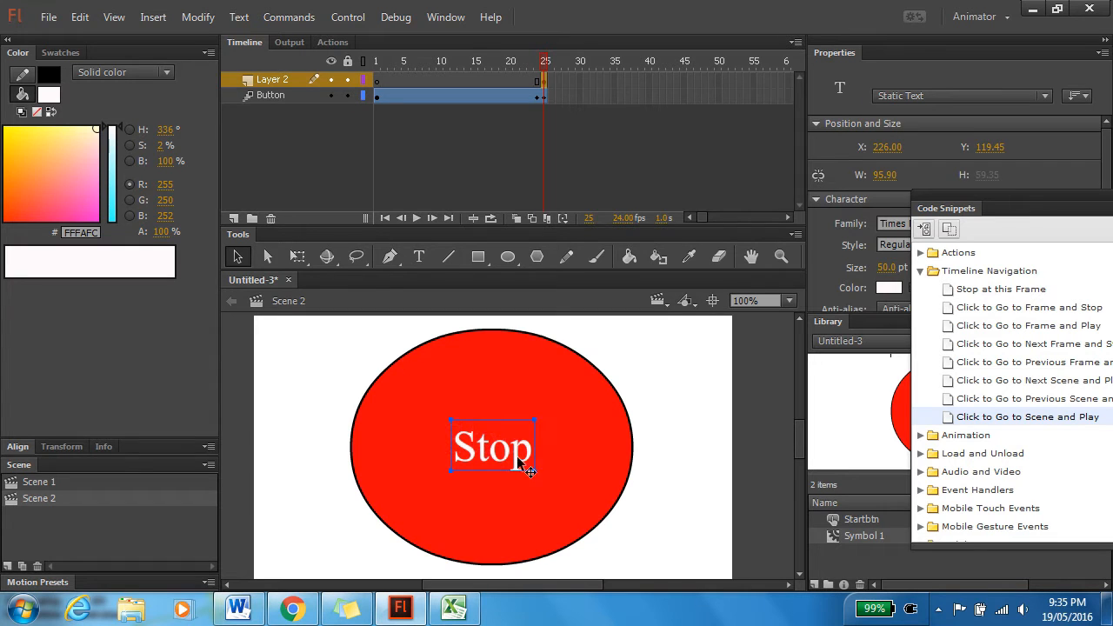
pyautogui.click(531, 62)
pyautogui.click(544, 62)
pyautogui.moveTo(688, 572); pyautogui.dragTo(338, 313)
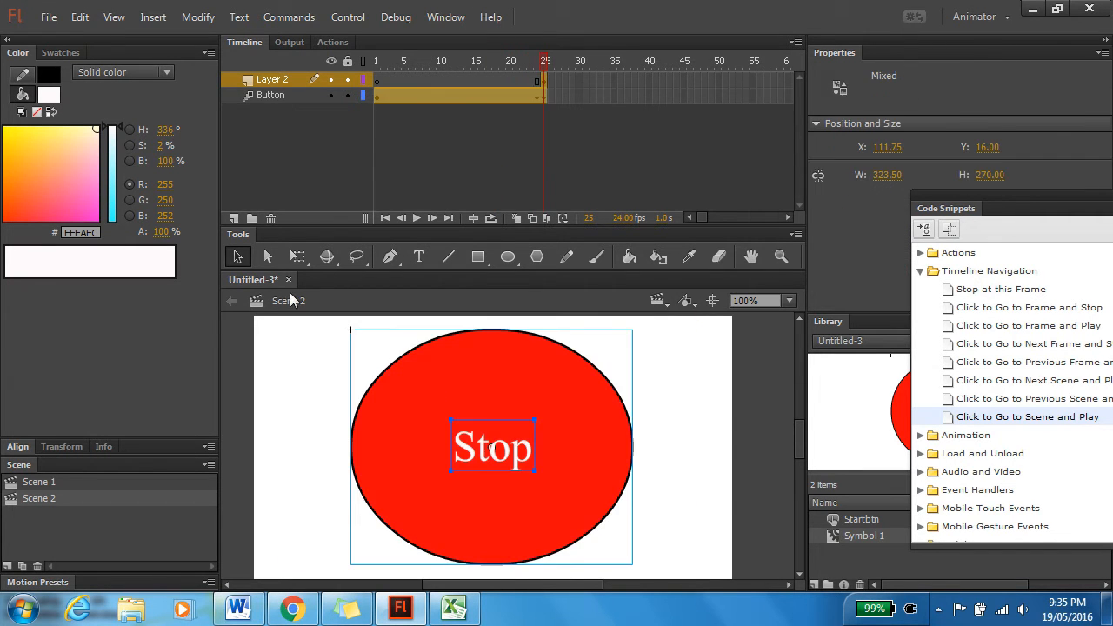
pyautogui.rightClick(533, 447)
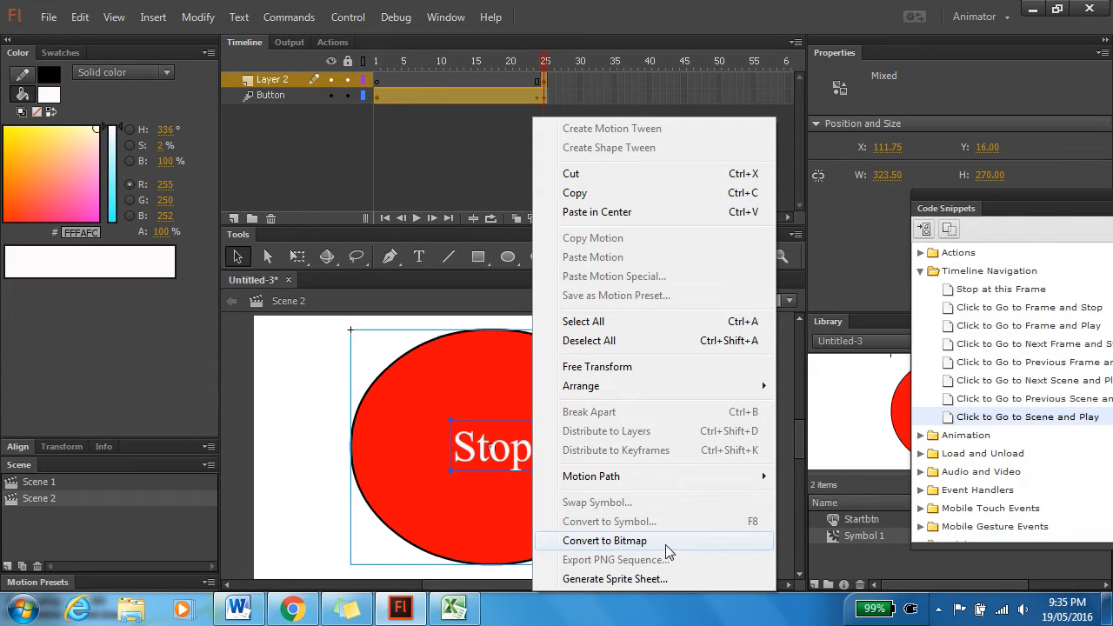
pyautogui.click(417, 345)
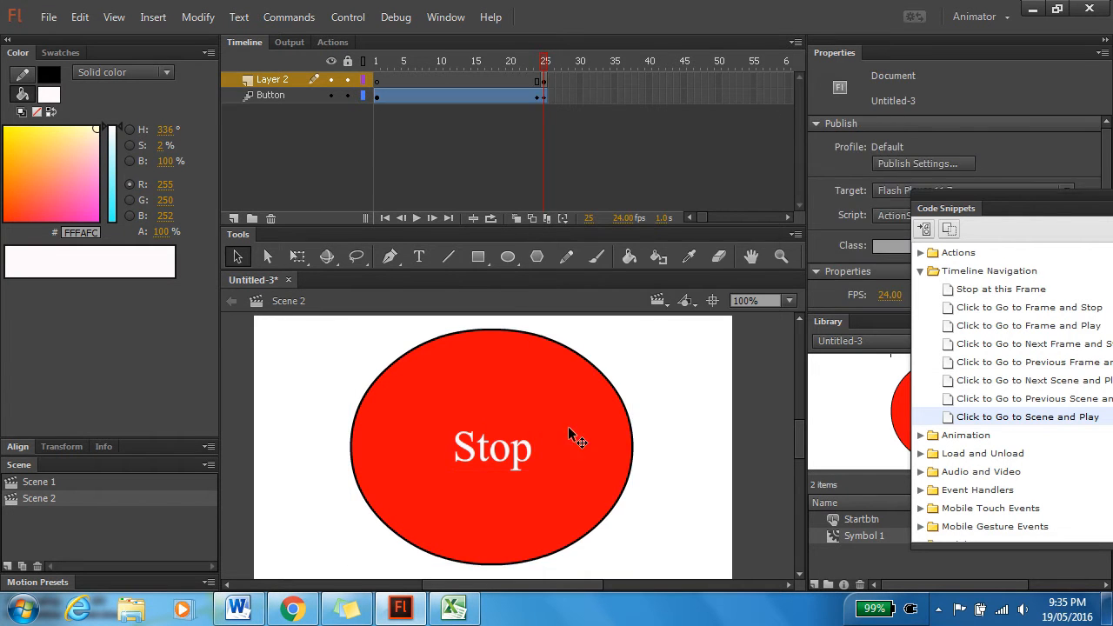
# Remove frame 25 from the Button layer's tween and insert a blank keyframe in its place
pyautogui.click(616, 445)
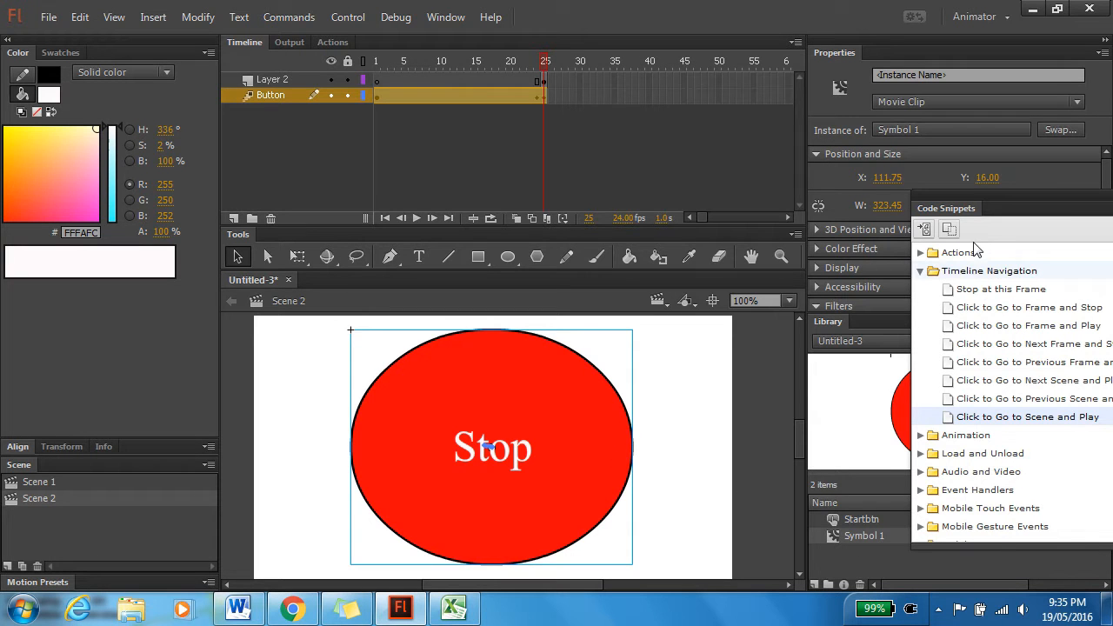
pyautogui.moveTo(989, 209); pyautogui.dragTo(690, 20)
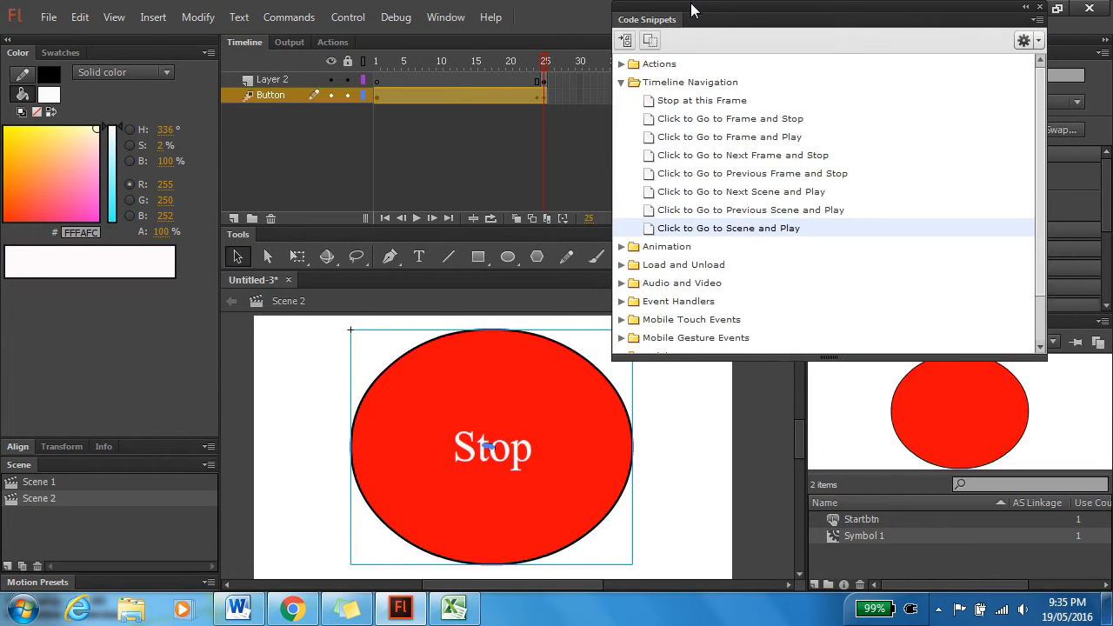
pyautogui.click(683, 533)
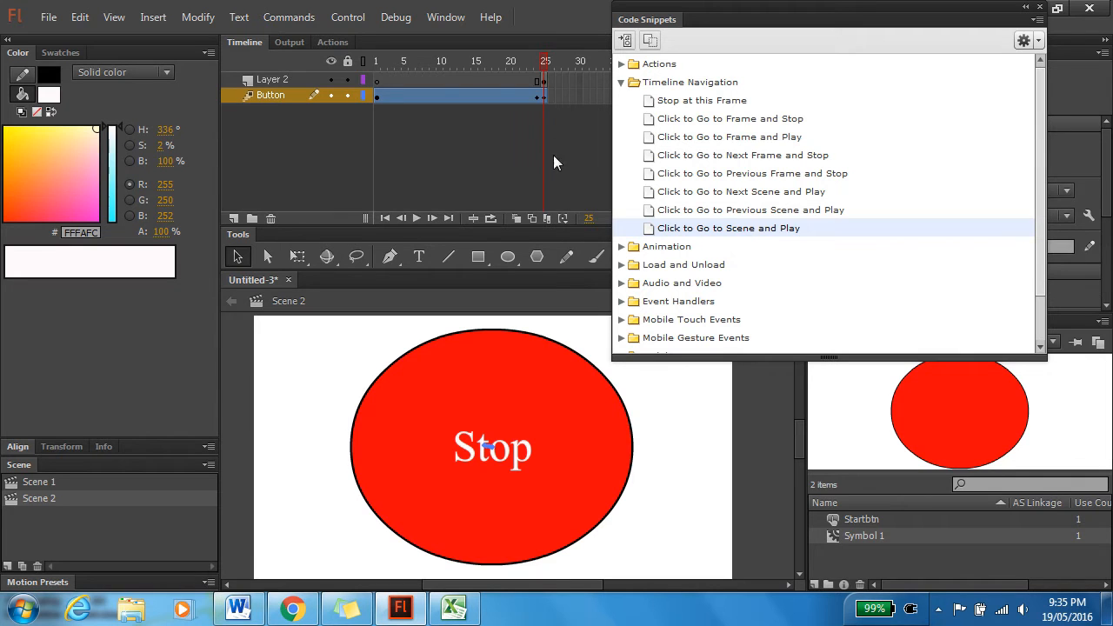
pyautogui.click(543, 96)
pyautogui.click(545, 98)
pyautogui.click(543, 96)
pyautogui.rightClick(543, 95)
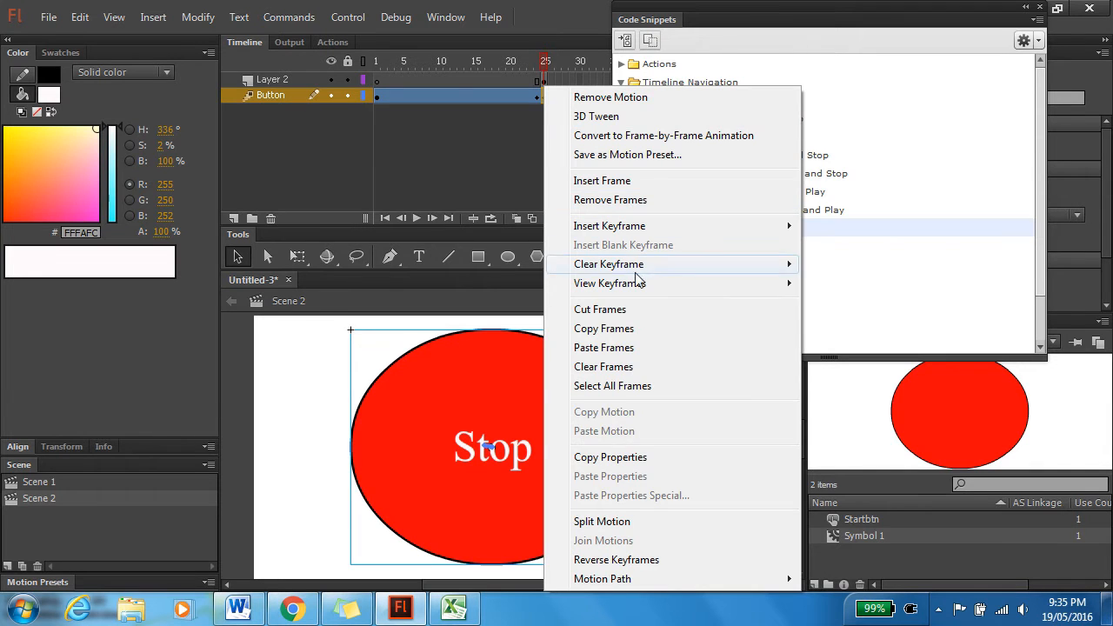
pyautogui.click(634, 200)
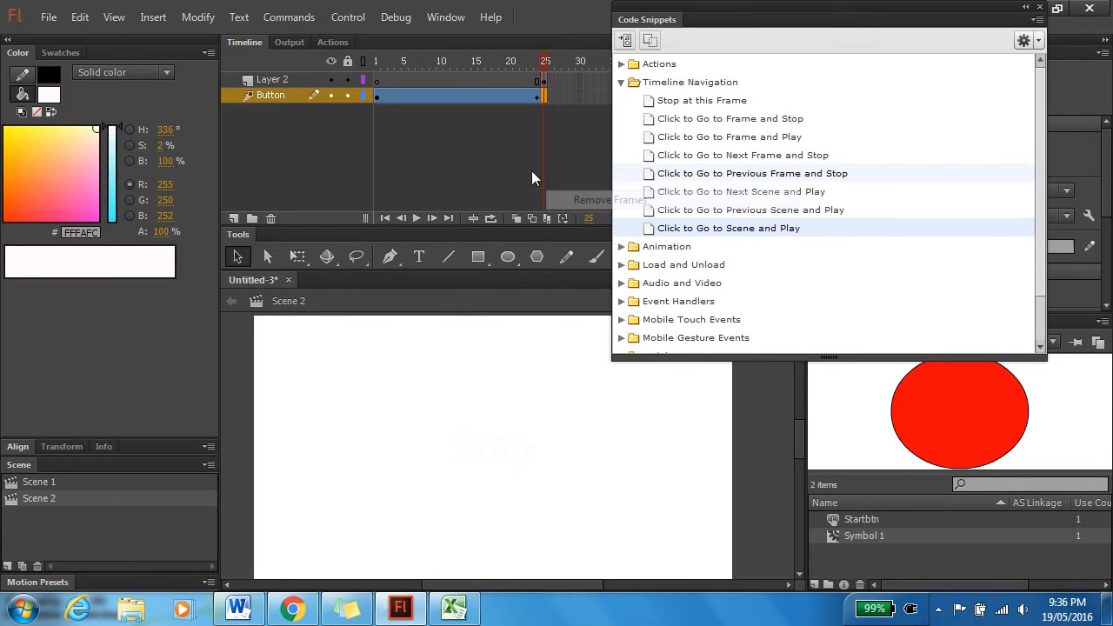
pyautogui.rightClick(544, 95)
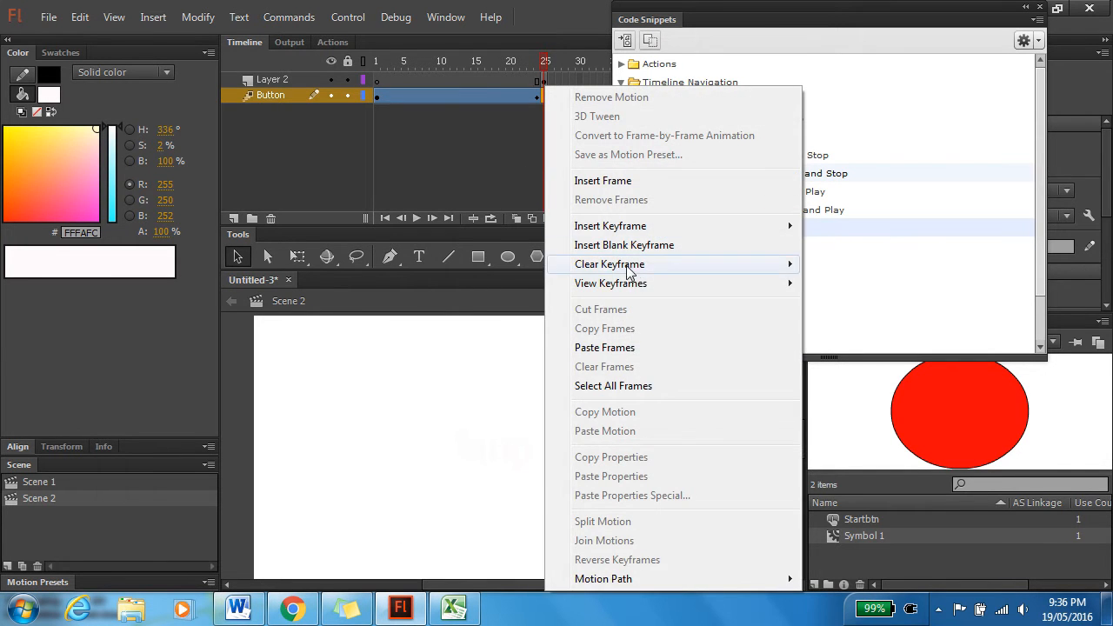
pyautogui.click(686, 245)
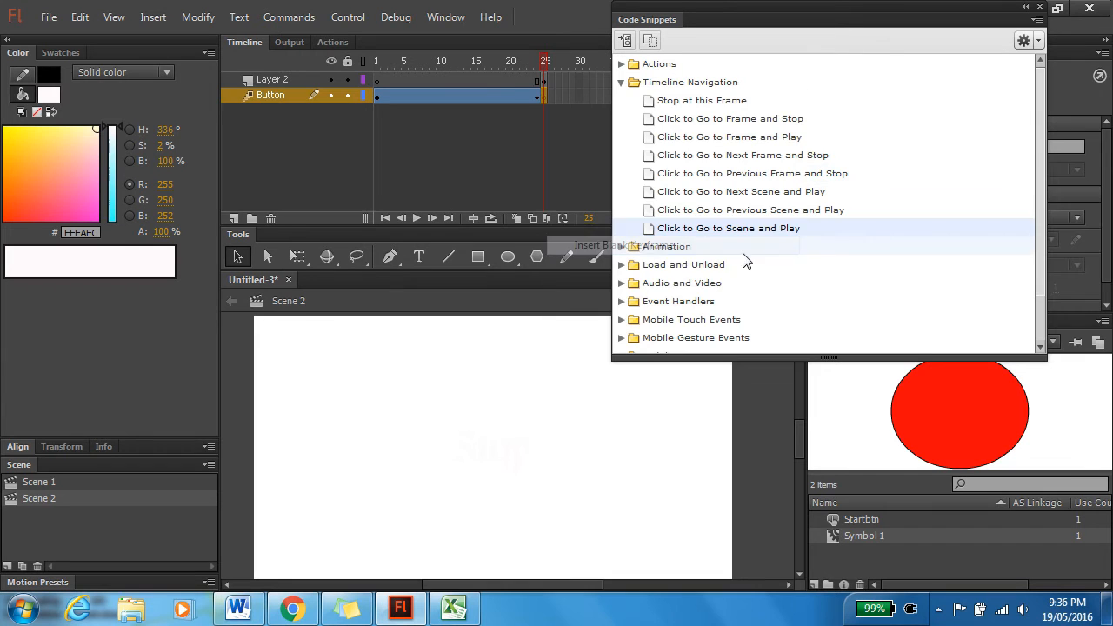
# Place an instance of the red oval Symbol 1 from the Library behind the Stop text at frame 25
pyautogui.click(546, 165)
pyautogui.moveTo(962, 430); pyautogui.dragTo(523, 463)
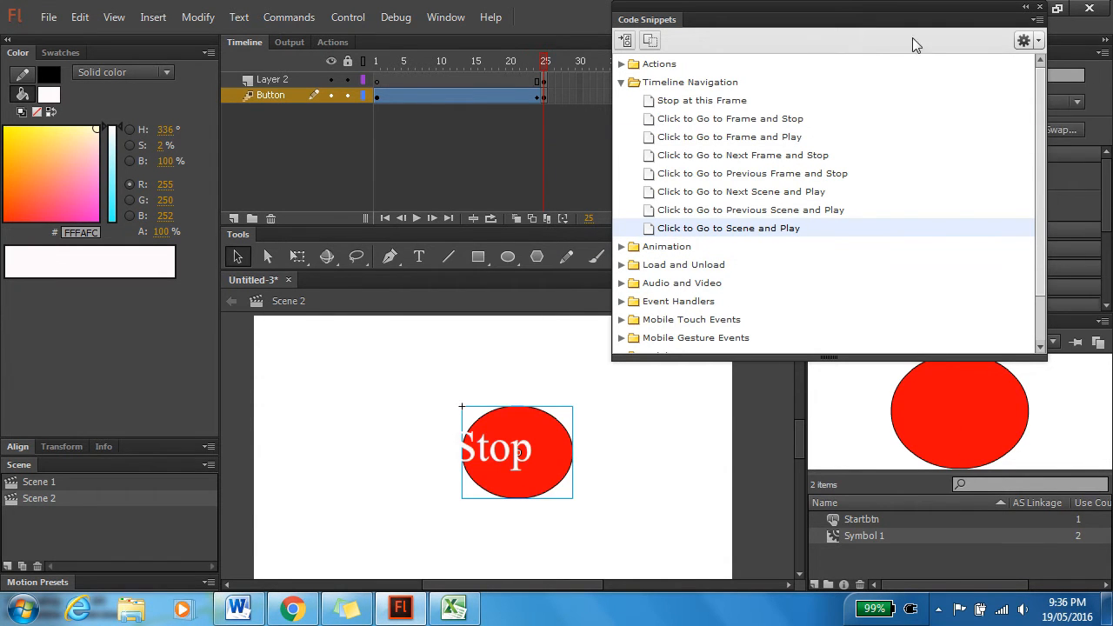
pyautogui.moveTo(857, 23); pyautogui.dragTo(1052, 22)
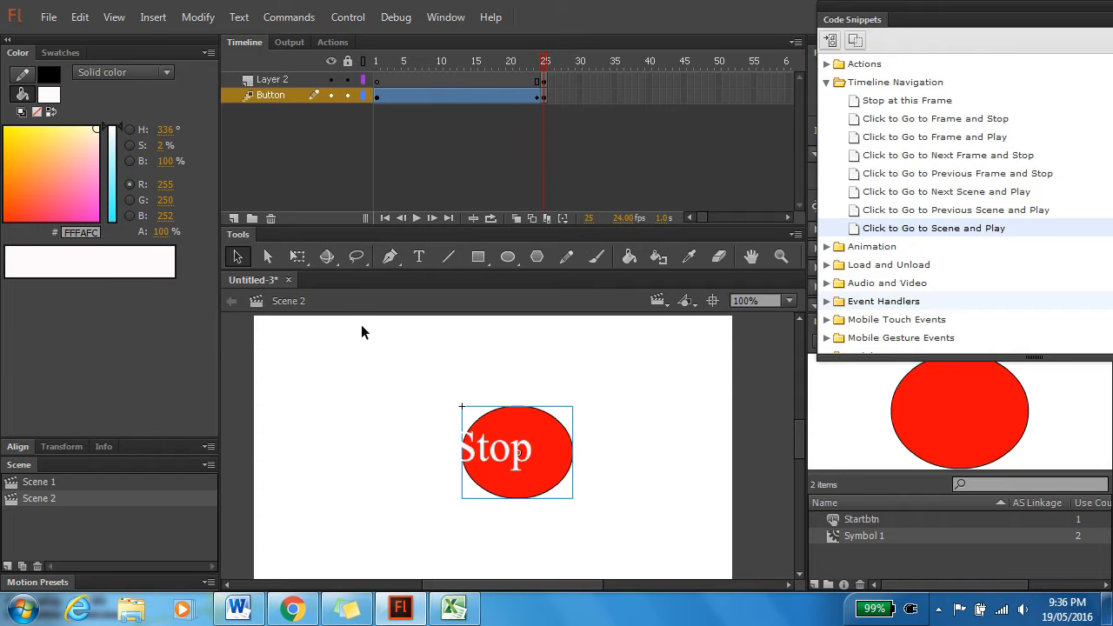
# Turn on onion skinning and enlarge the small oval with Free Transform to cover the large oval of the preceding frame
pyautogui.click(517, 218)
pyautogui.moveTo(549, 463); pyautogui.dragTo(517, 455)
pyautogui.click(297, 256)
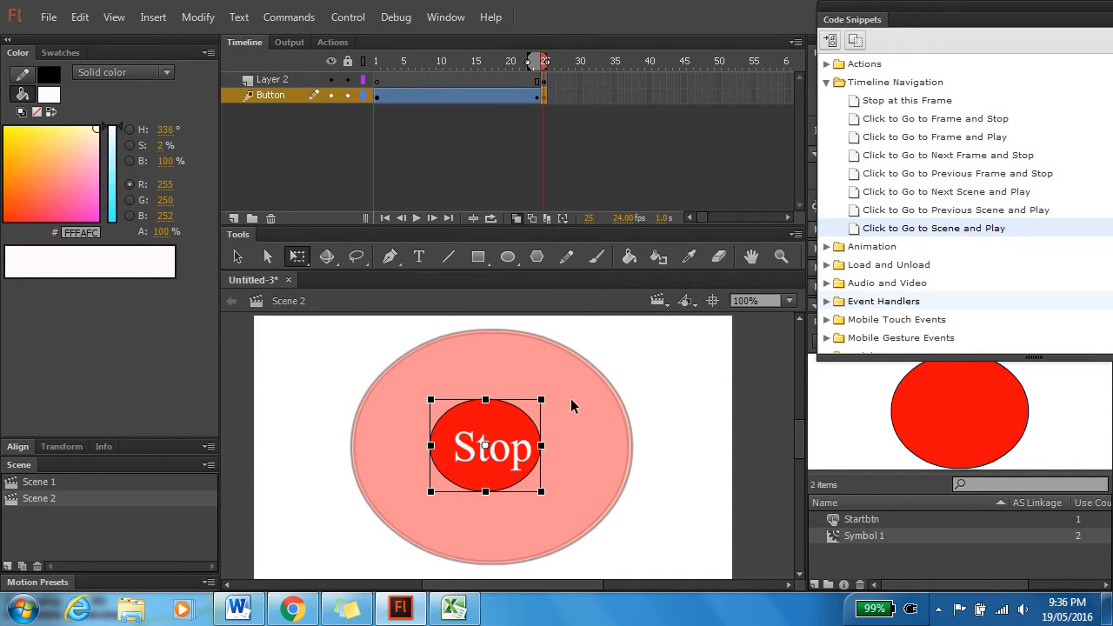
pyautogui.moveTo(539, 399); pyautogui.dragTo(654, 325)
pyautogui.moveTo(602, 429)
pyautogui.mouseDown()
pyautogui.moveTo(635, 446)
pyautogui.moveTo(597, 443)
pyautogui.mouseUp()
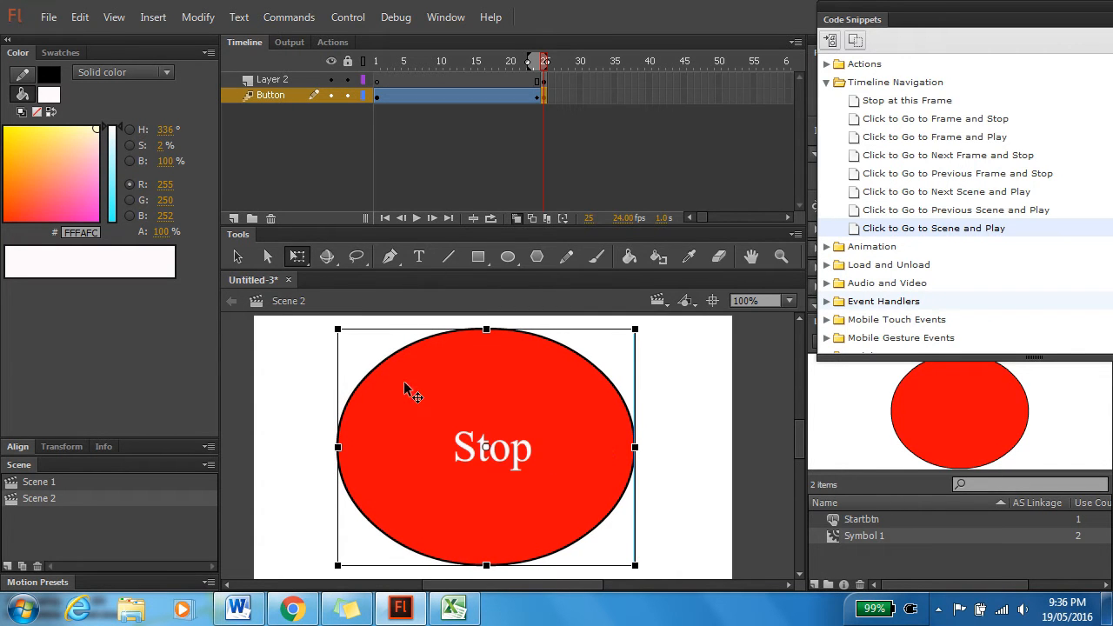
# Re-centre the Stop text on the enlarged red oval
pyautogui.click(238, 256)
pyautogui.moveTo(525, 458); pyautogui.dragTo(515, 454)
pyautogui.click(560, 144)
# Convert the large red oval and the Stop text at frame 25 into a Button symbol named Stopbtn
pyautogui.moveTo(662, 569); pyautogui.dragTo(281, 318)
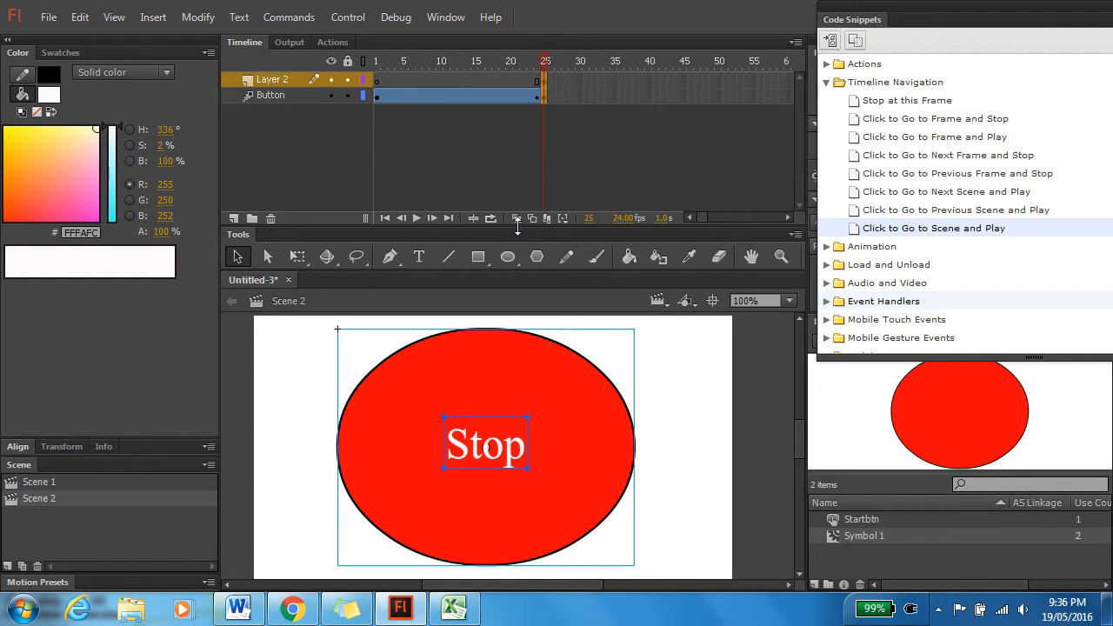
pyautogui.rightClick(558, 416)
pyautogui.click(686, 521)
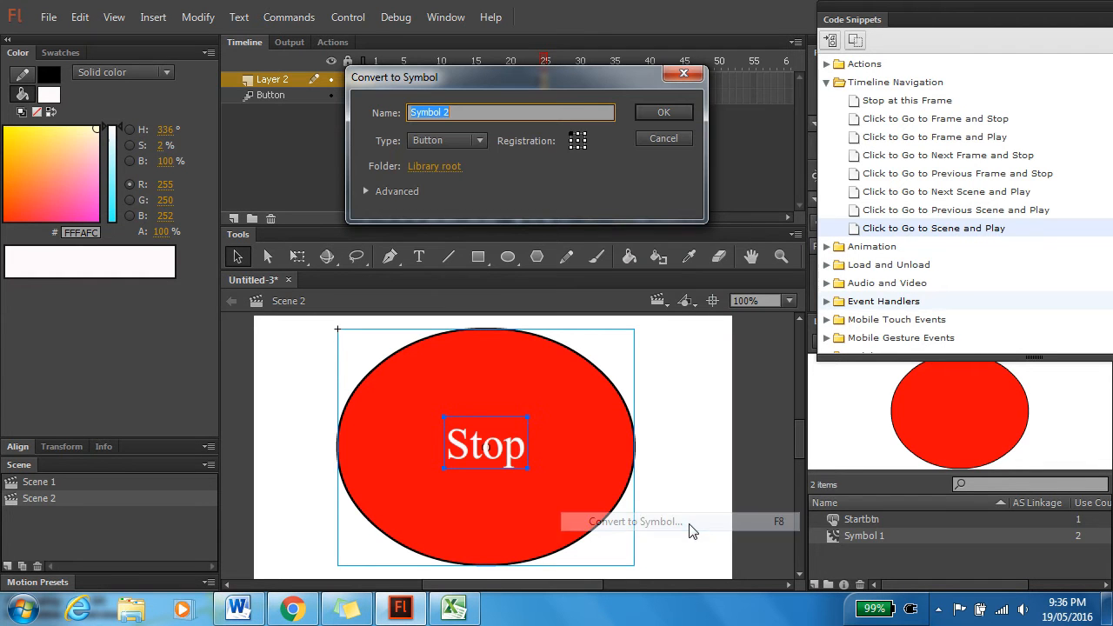
pyautogui.press('BackSpace')
pyautogui.write('Stopbtn')
pyautogui.press('Return')
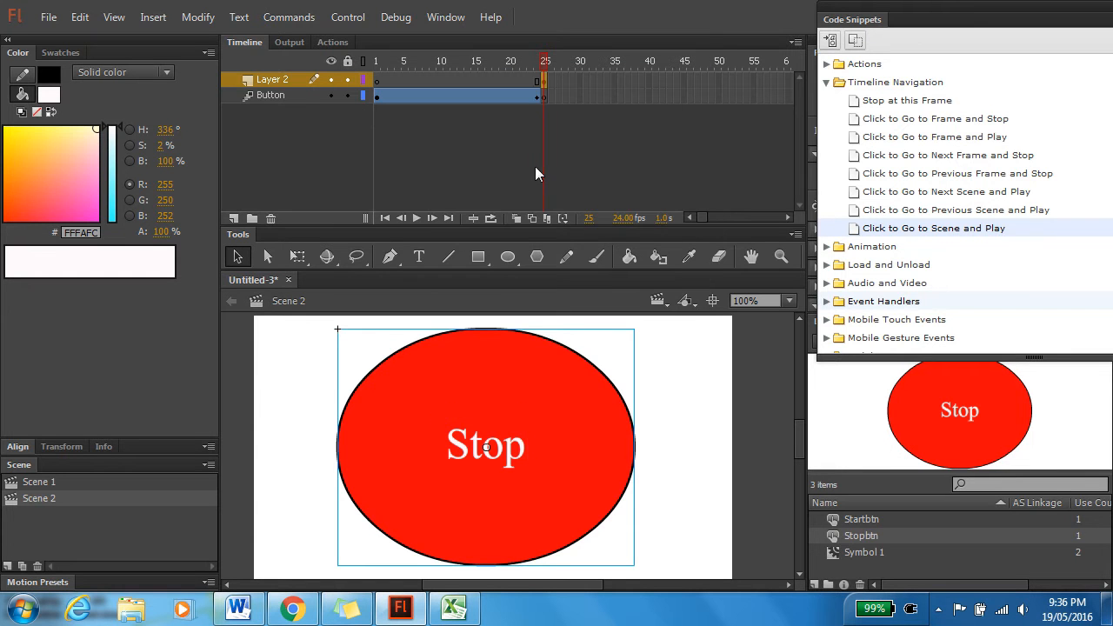
# Test the movie and try its START button, and return to the Scene 2 timeline
pyautogui.click(865, 551)
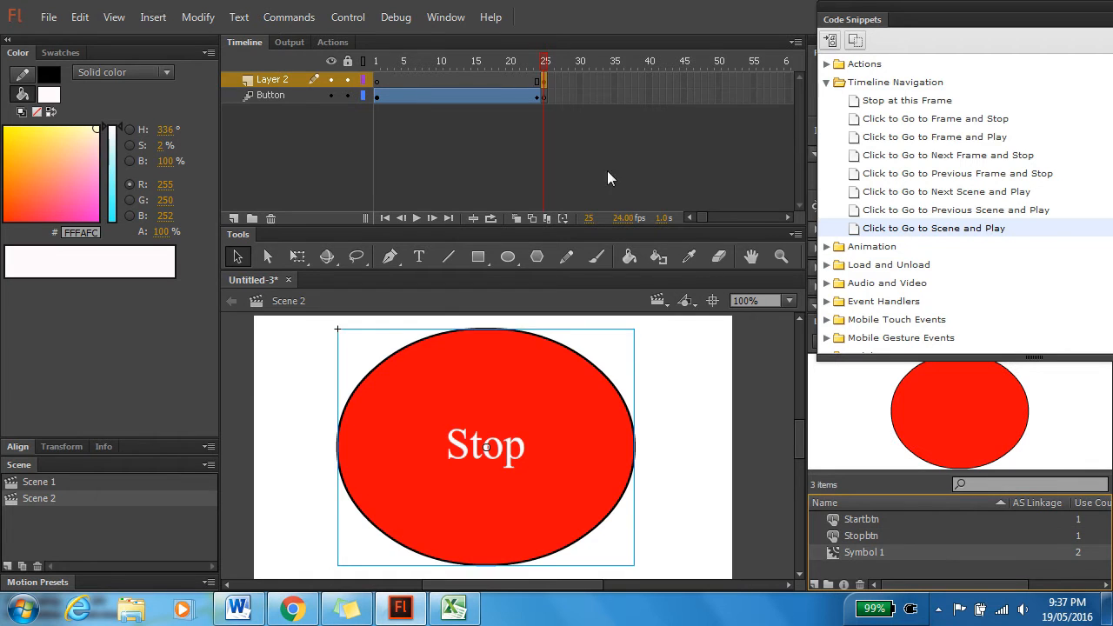
pyautogui.moveTo(545, 68); pyautogui.dragTo(376, 63)
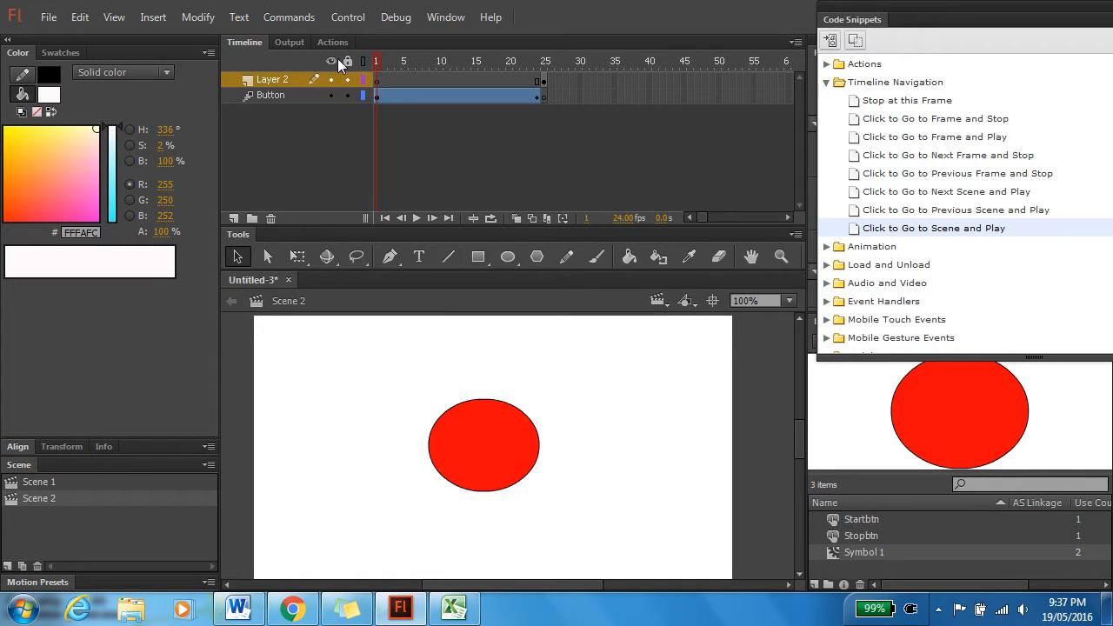
pyautogui.hotkey('ctrl', 'Return')
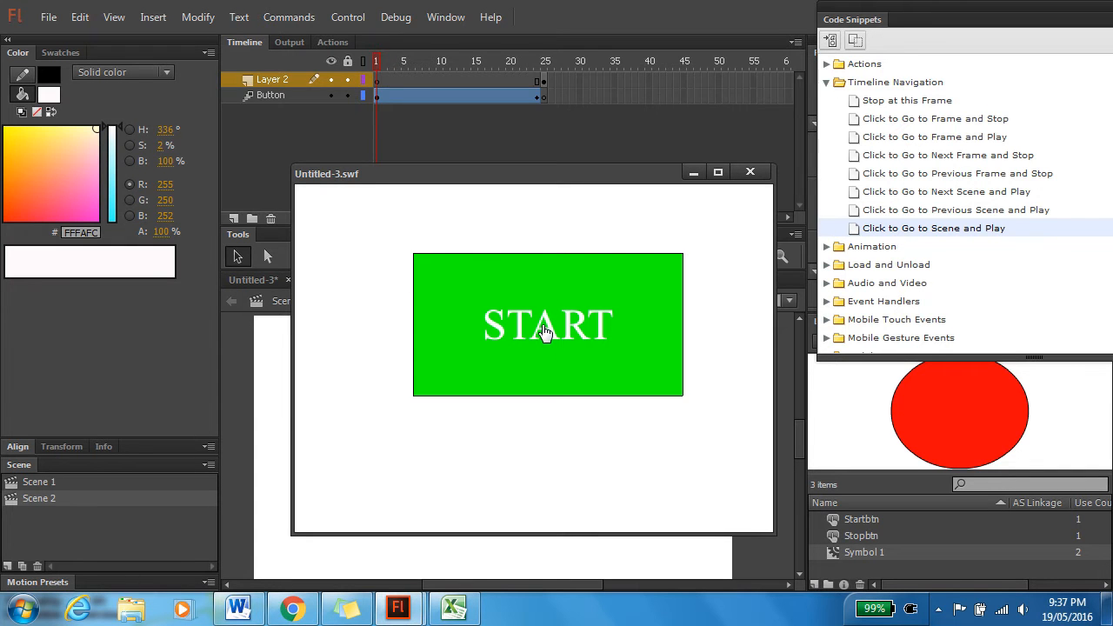
pyautogui.click(545, 332)
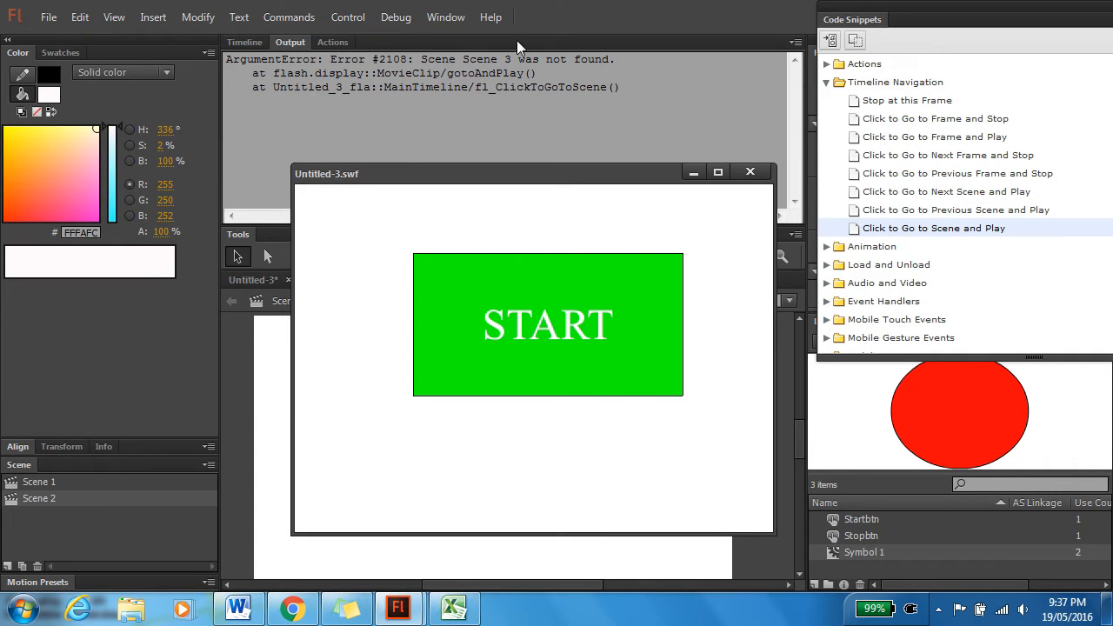
pyautogui.click(751, 172)
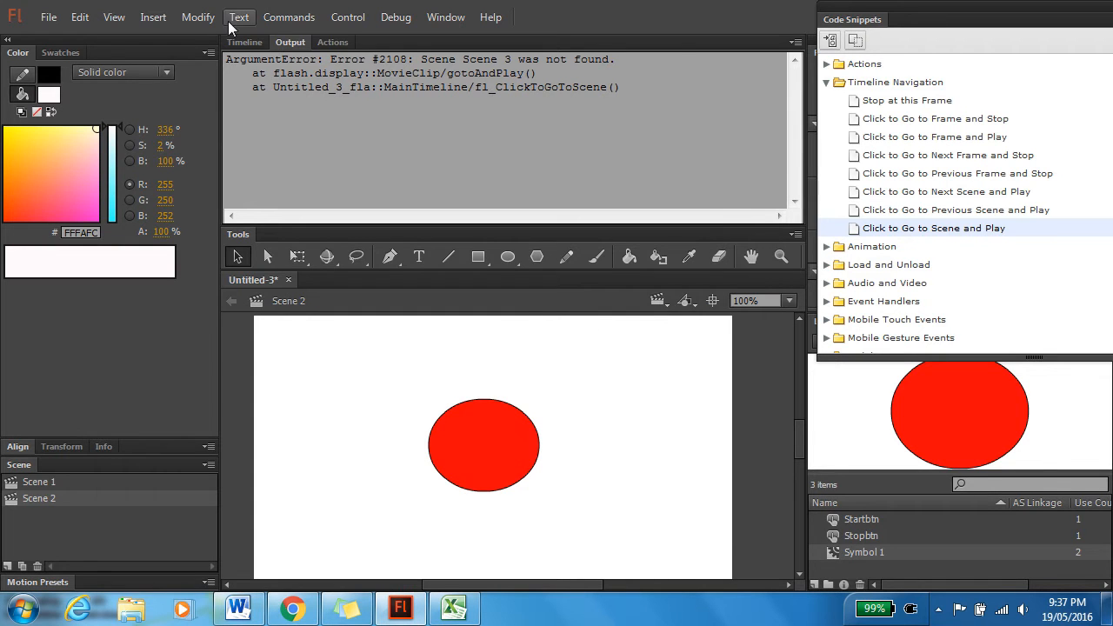
pyautogui.click(241, 43)
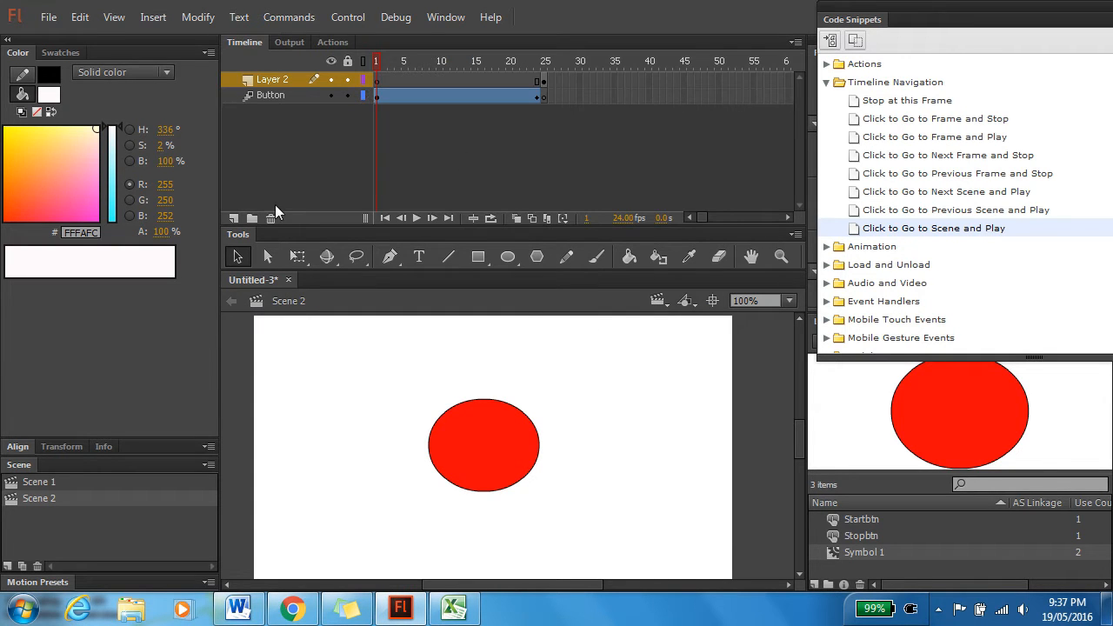
# Change the gotoAndPlay target in the frame 1 script of Scene 1 to "Scene 2"
pyautogui.click(47, 482)
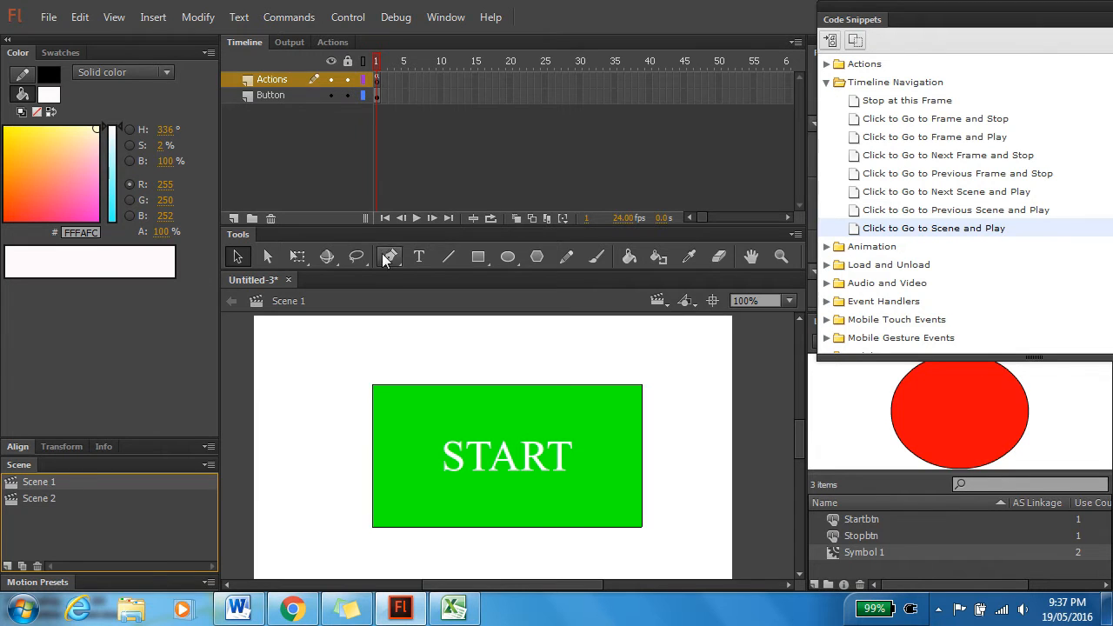
pyautogui.click(377, 80)
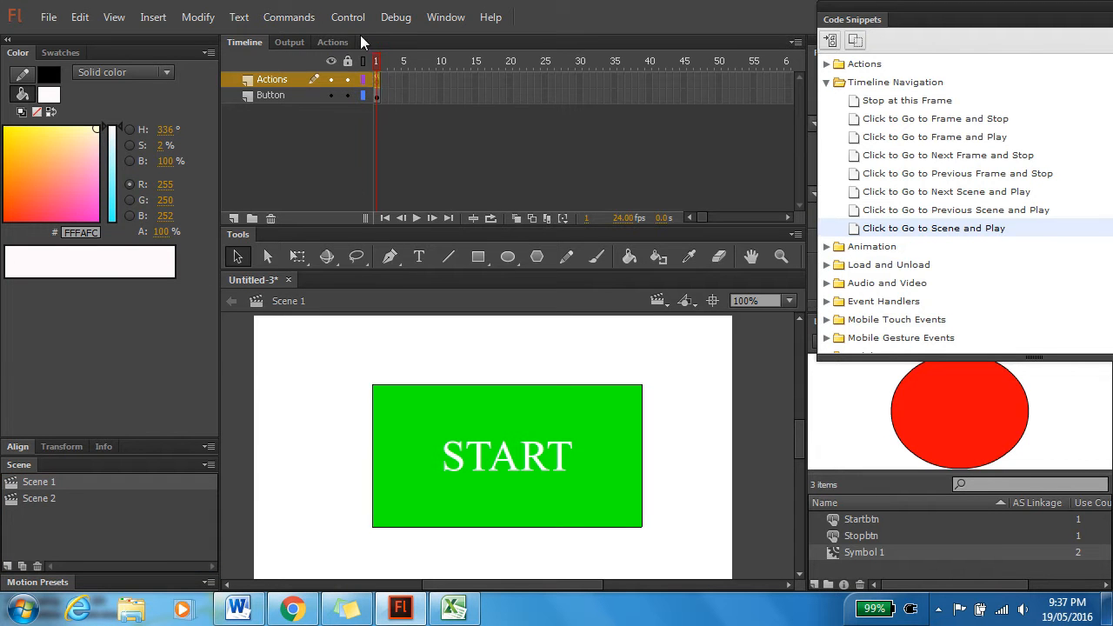
pyautogui.click(344, 42)
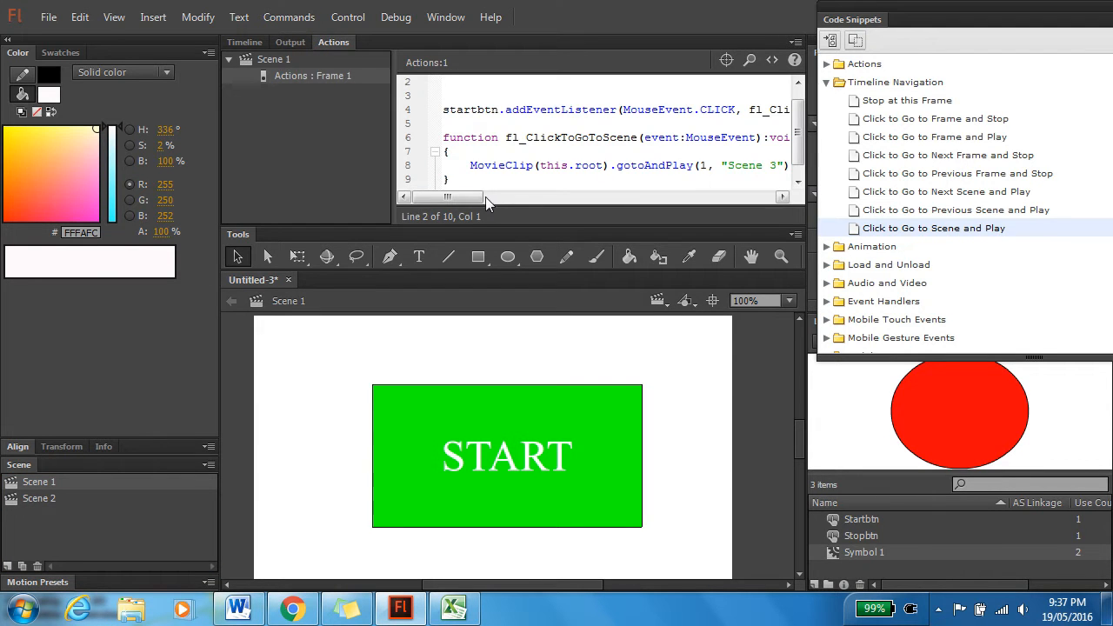
pyautogui.click(778, 166)
pyautogui.click(246, 38)
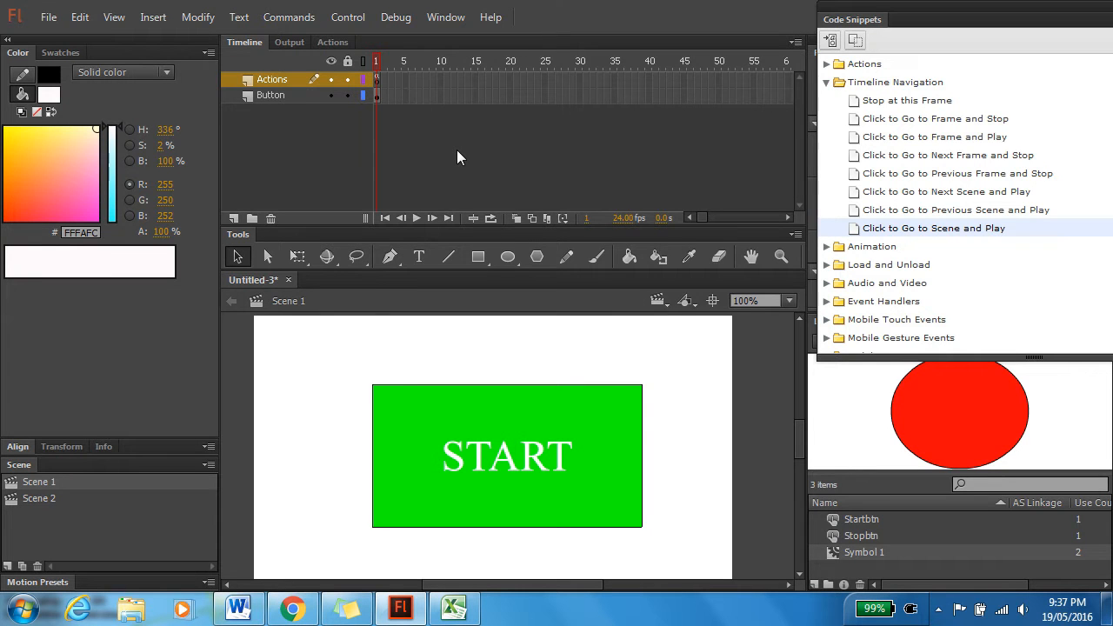
# Test the movie's START button again and check the frame 1 script of Scene 1
pyautogui.hotkey('ctrl', 'Return')
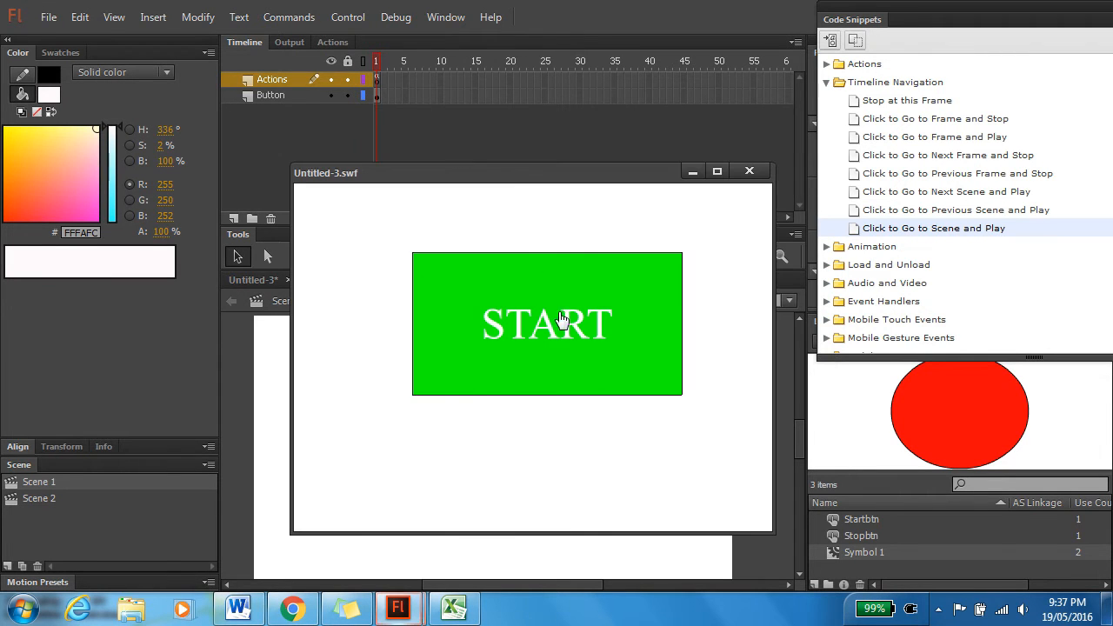
pyautogui.click(557, 317)
pyautogui.click(748, 170)
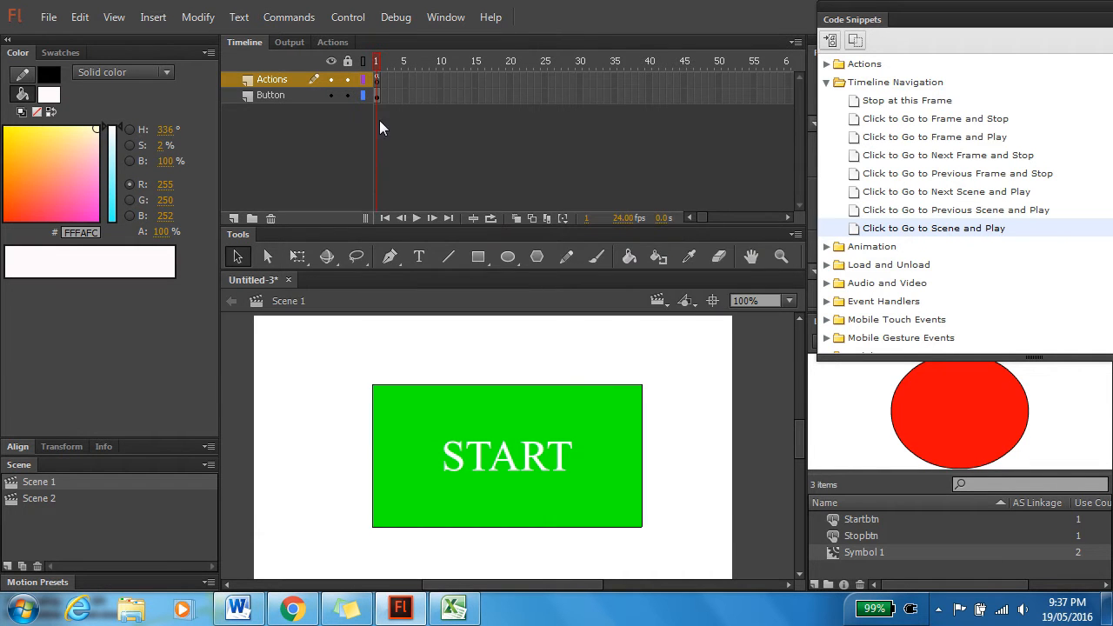
pyautogui.click(322, 42)
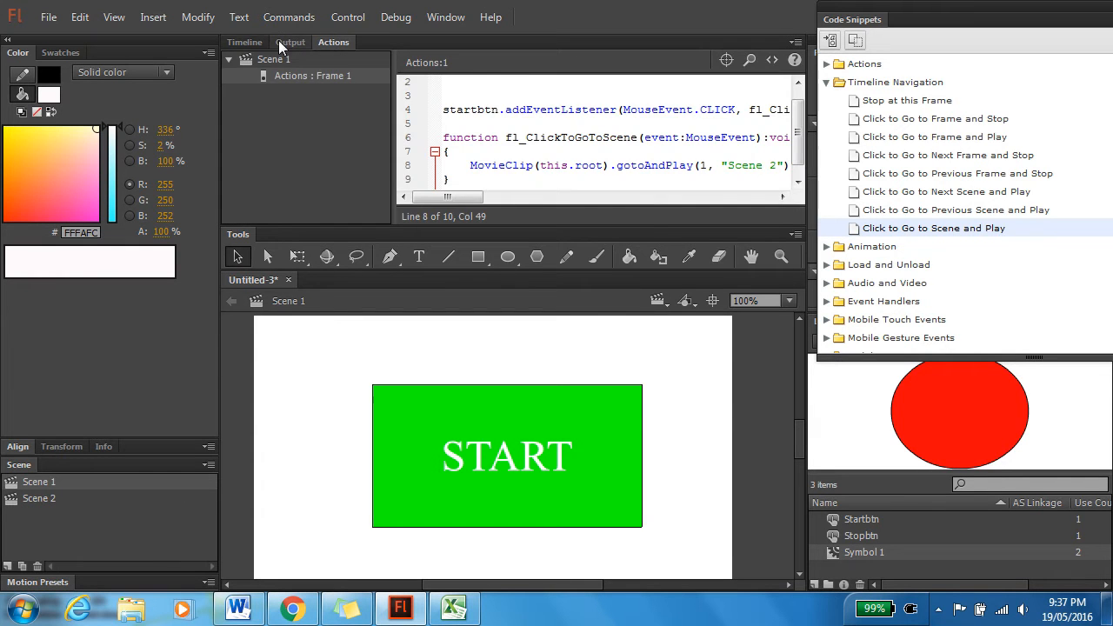
pyautogui.click(247, 43)
# Rename Layer 2 in Scene 2 as Text
pyautogui.click(39, 499)
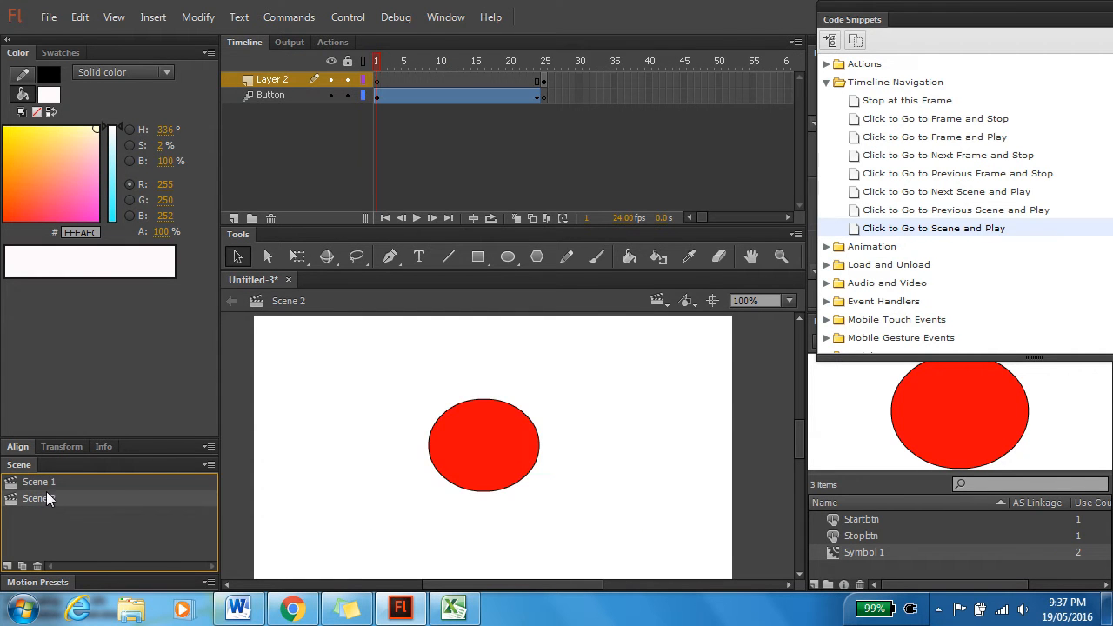
pyautogui.doubleClick(278, 80)
pyautogui.write('Text')
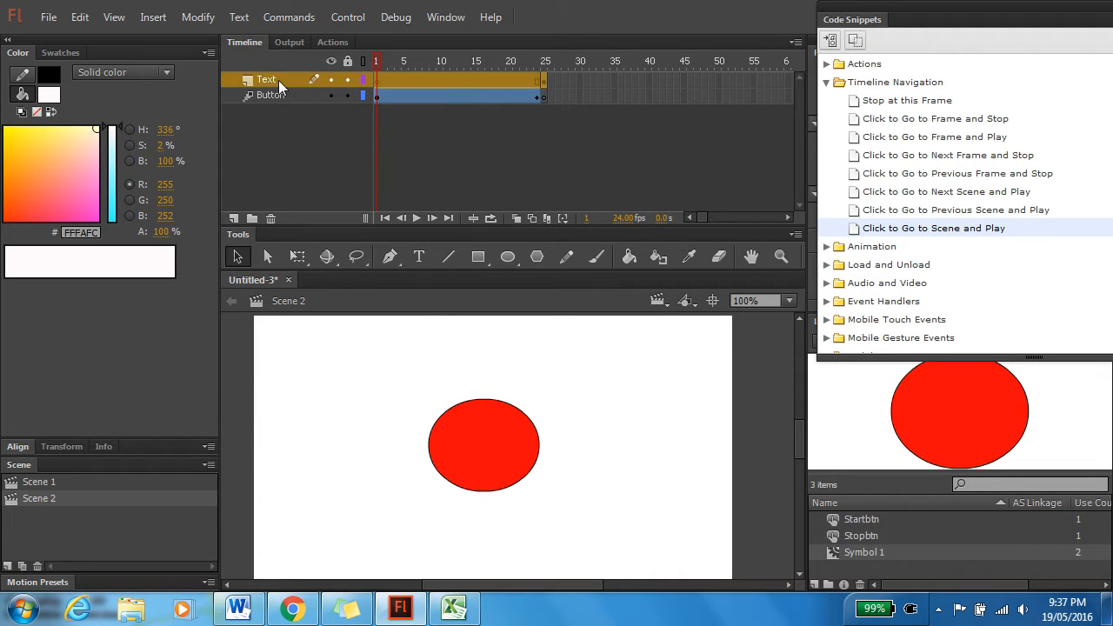
# Add a new layer above the Text layer in Scene 2 and name it Actions
pyautogui.click(232, 219)
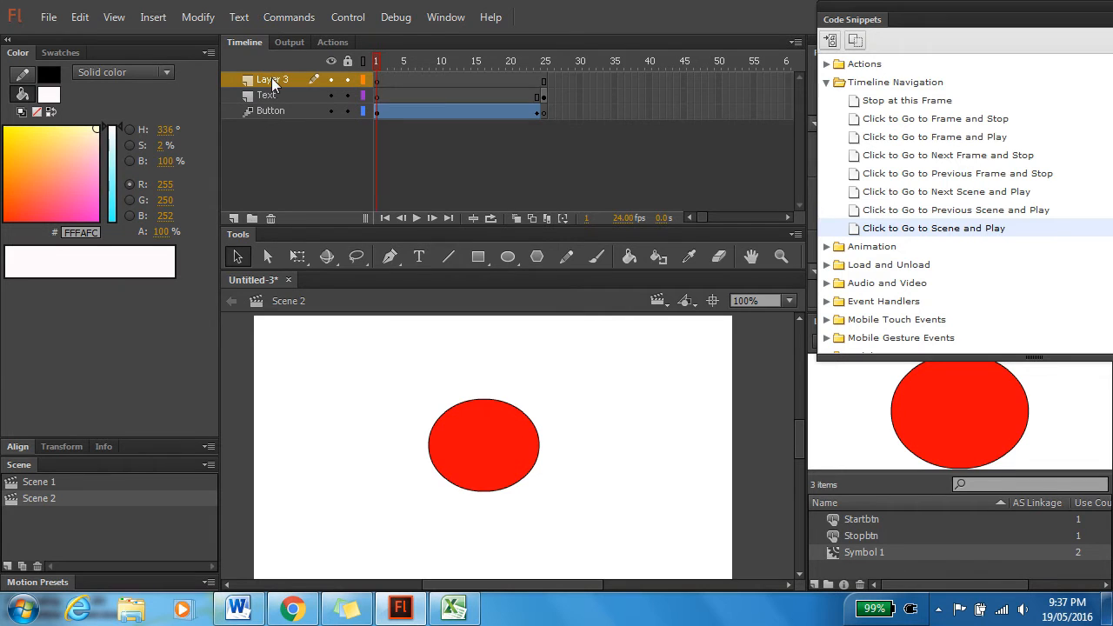
pyautogui.doubleClick(273, 79)
pyautogui.write('Actions')
pyautogui.press('Return')
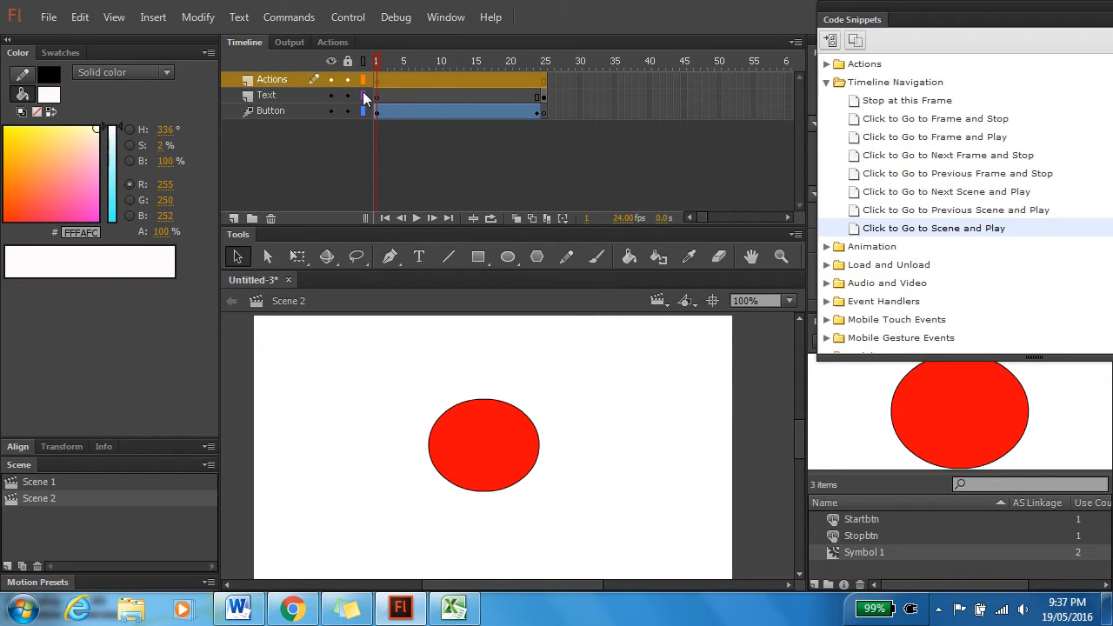
pyautogui.click(444, 169)
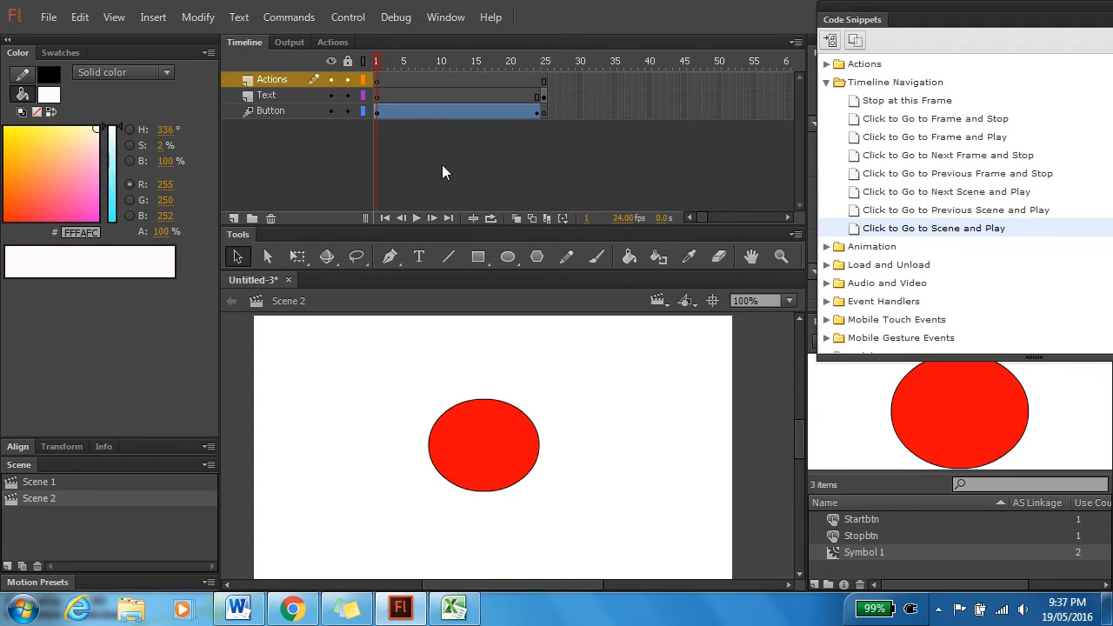
# Insert a keyframe at frame 25 of the Actions layer and add a stop() command to its script
pyautogui.click(544, 80)
pyautogui.press('F6')
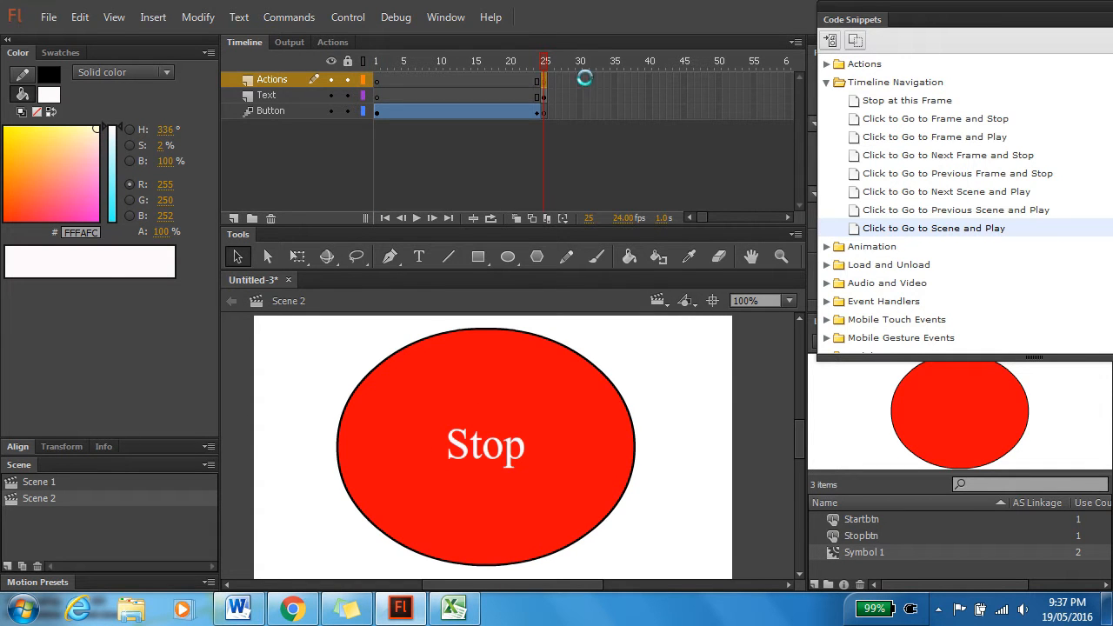
pyautogui.click(544, 78)
pyautogui.click(331, 42)
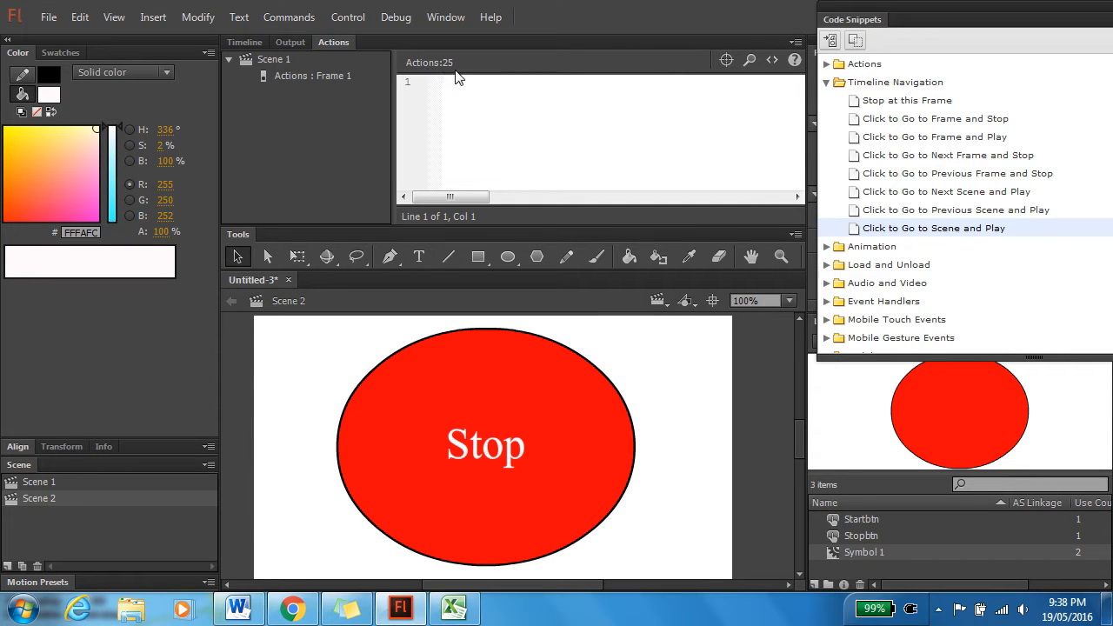
pyautogui.write('stop()')
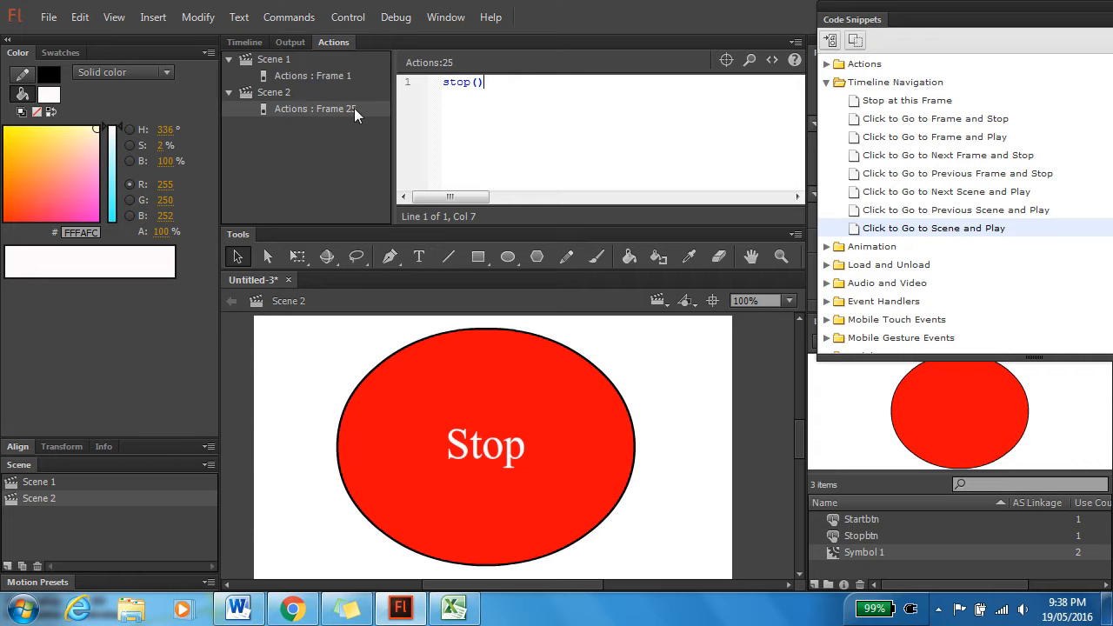
pyautogui.click(324, 76)
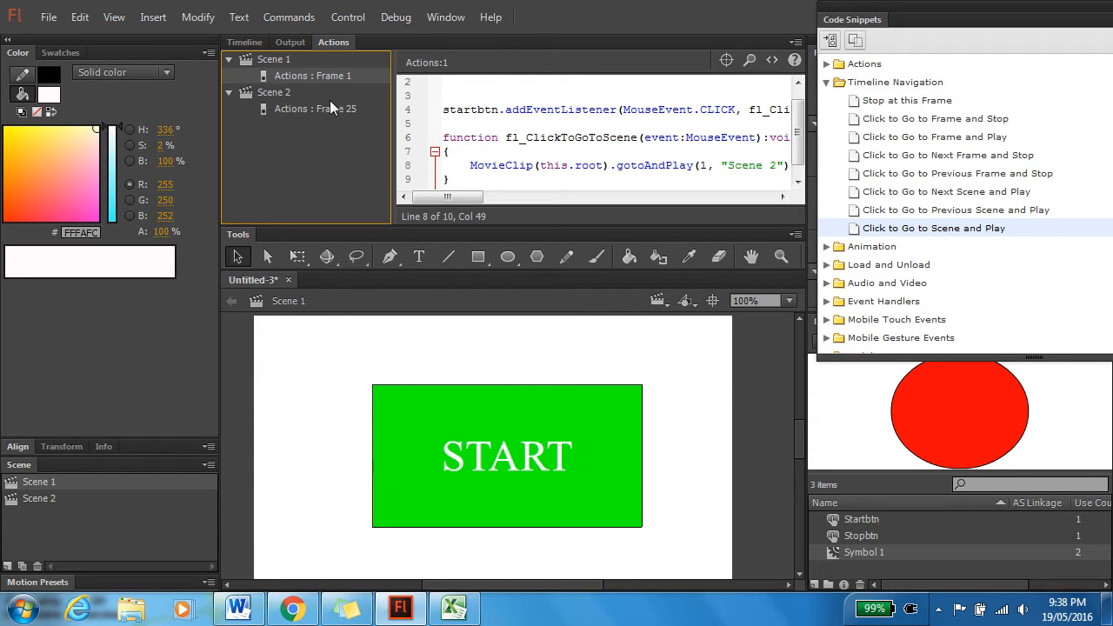
pyautogui.click(328, 109)
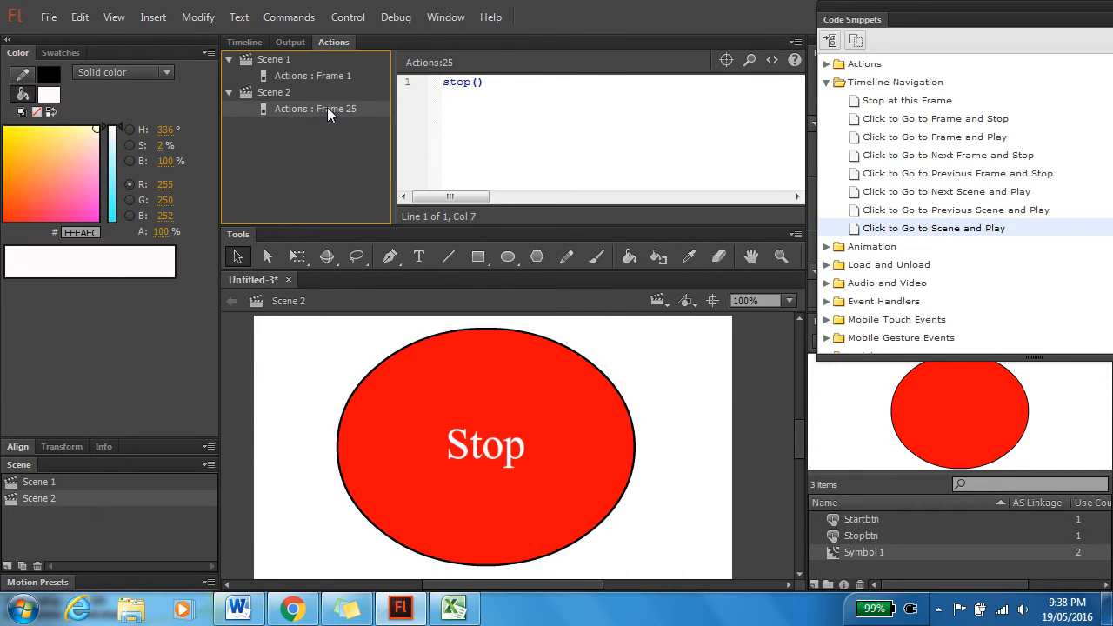
# Try applying the Click to Go to Scene and Play snippet to the Stop button, and delete the generated code
pyautogui.click(525, 89)
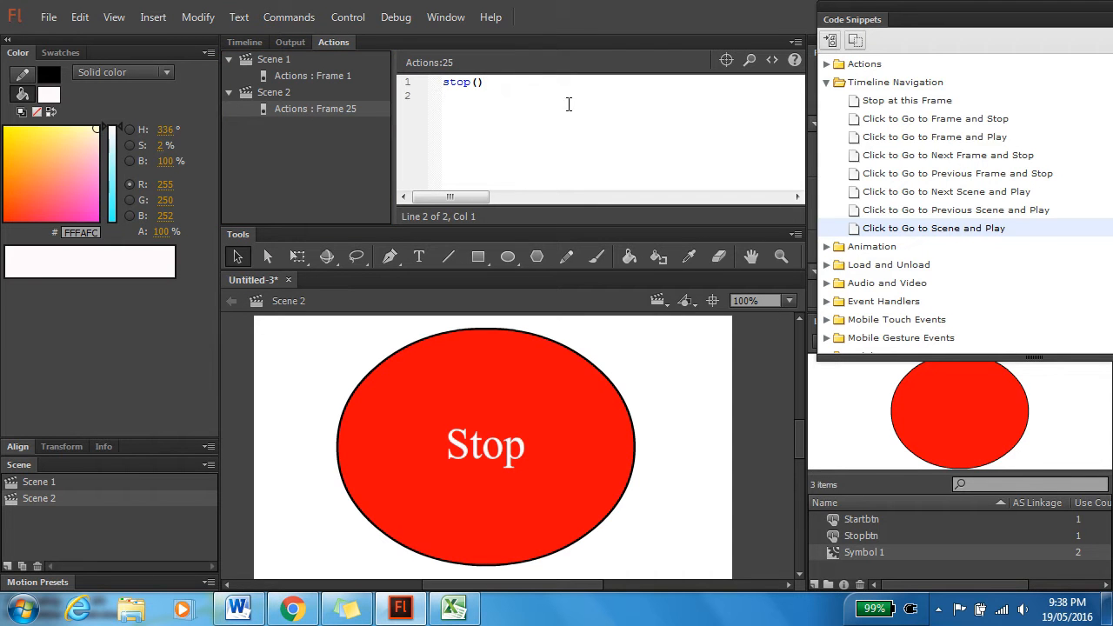
pyautogui.click(495, 402)
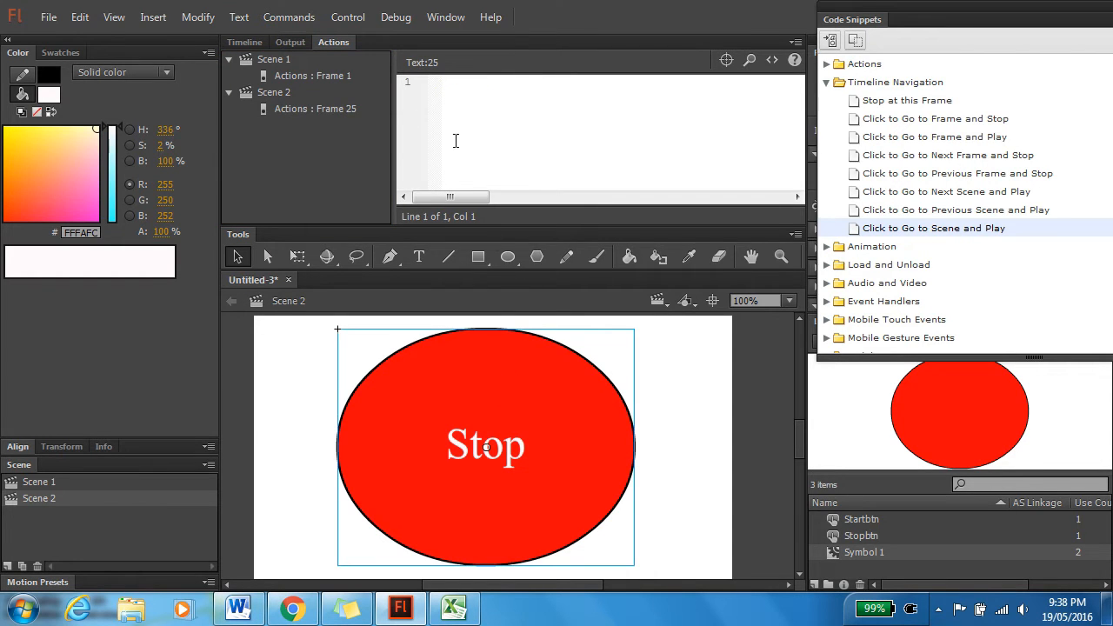
pyautogui.doubleClick(972, 229)
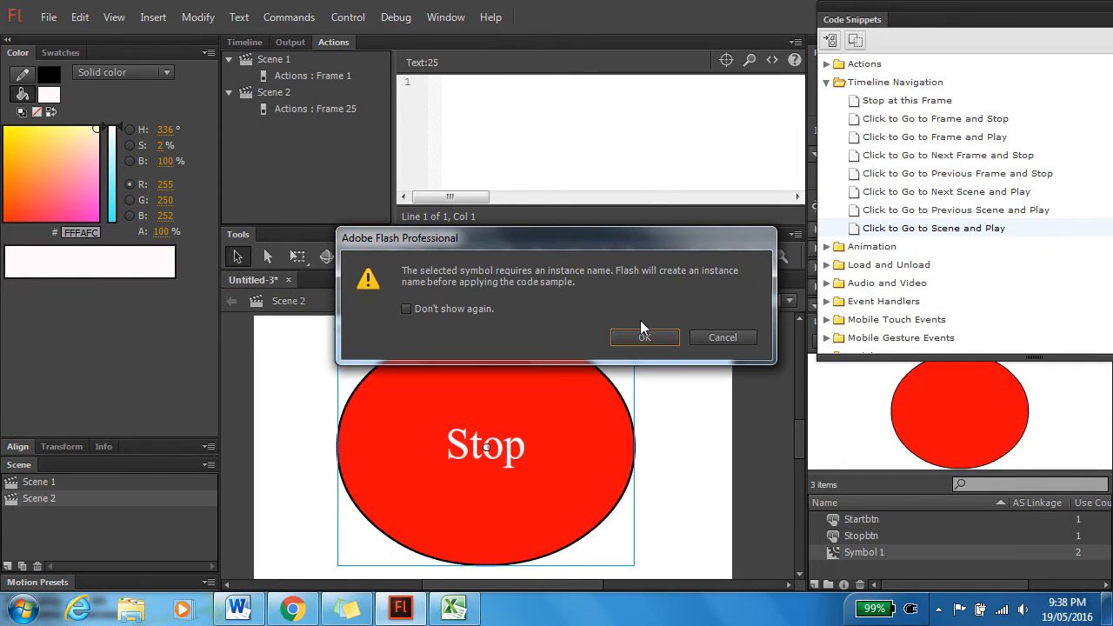
pyautogui.click(654, 340)
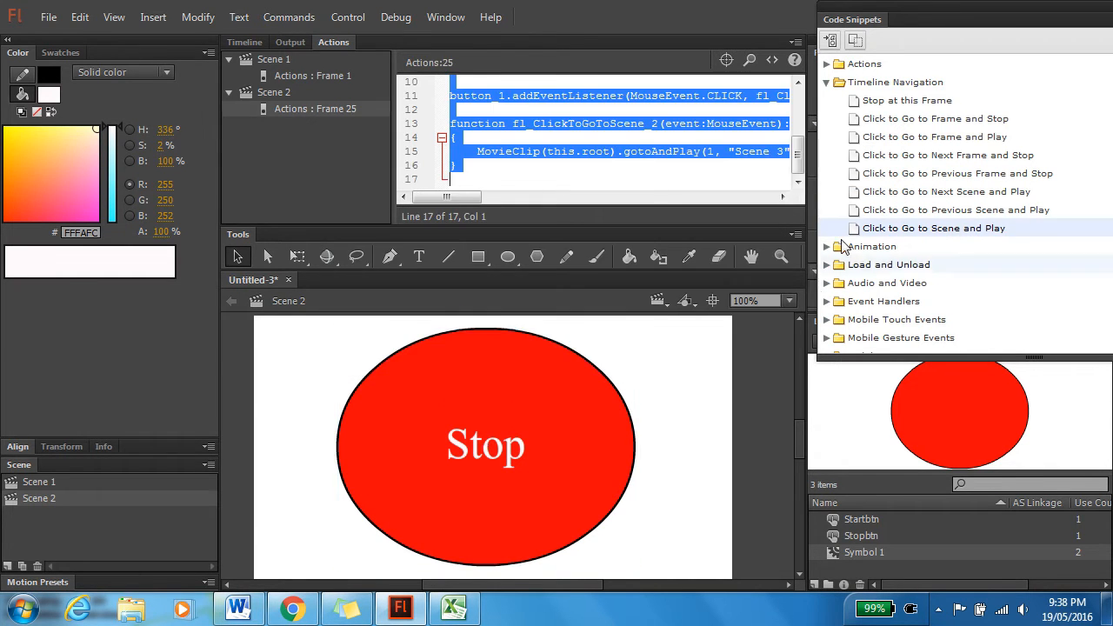
pyautogui.moveTo(492, 174); pyautogui.dragTo(444, 110)
pyautogui.press('BackSpace')
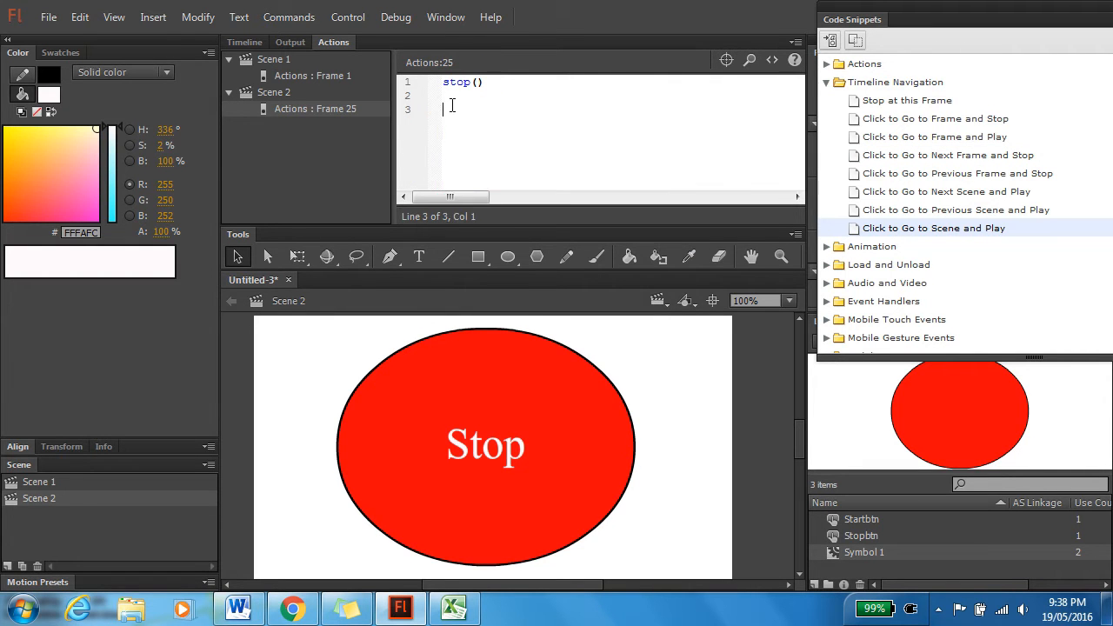
# Set the instance name of the Stop button on the stage to stopbtn
pyautogui.moveTo(974, 27); pyautogui.dragTo(996, 348)
pyautogui.click(600, 385)
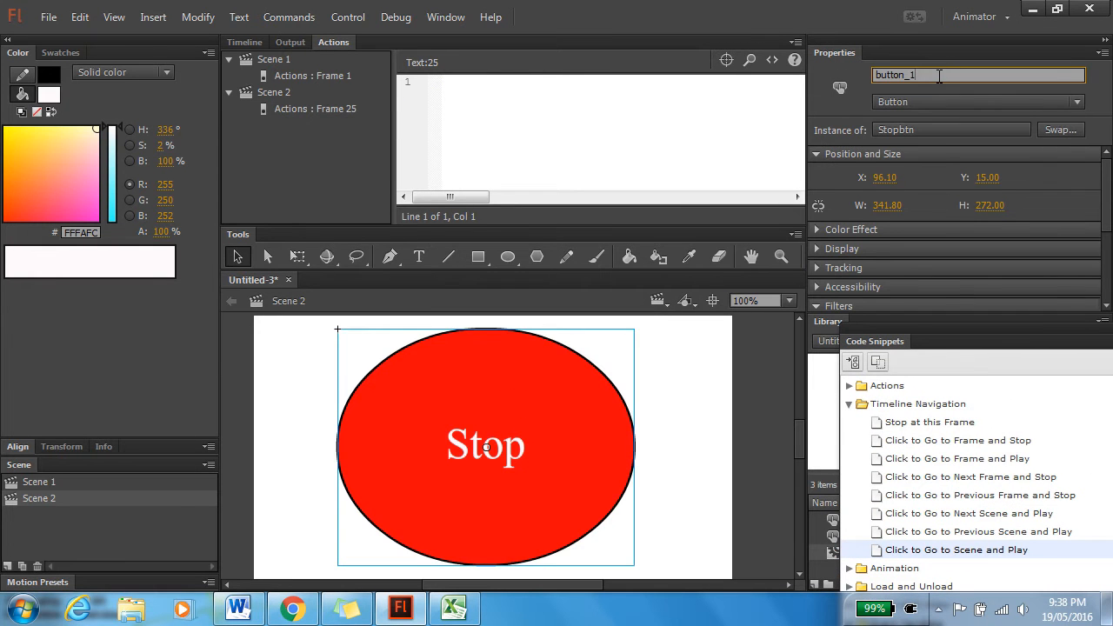
pyautogui.moveTo(921, 74); pyautogui.dragTo(826, 75)
pyautogui.write('stopbtn')
pyautogui.press('Return')
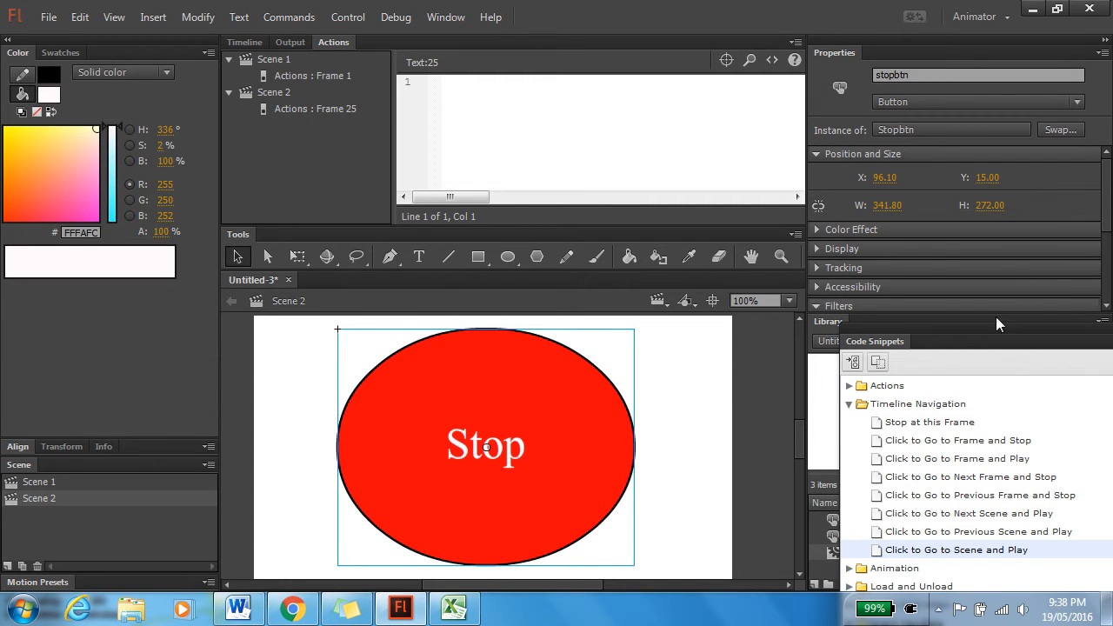
# Apply the Click to Go to Scene and Play snippet to the Stop button, adding its code below stop() in Scene 2's frame 25 script
pyautogui.moveTo(956, 349); pyautogui.dragTo(947, 126)
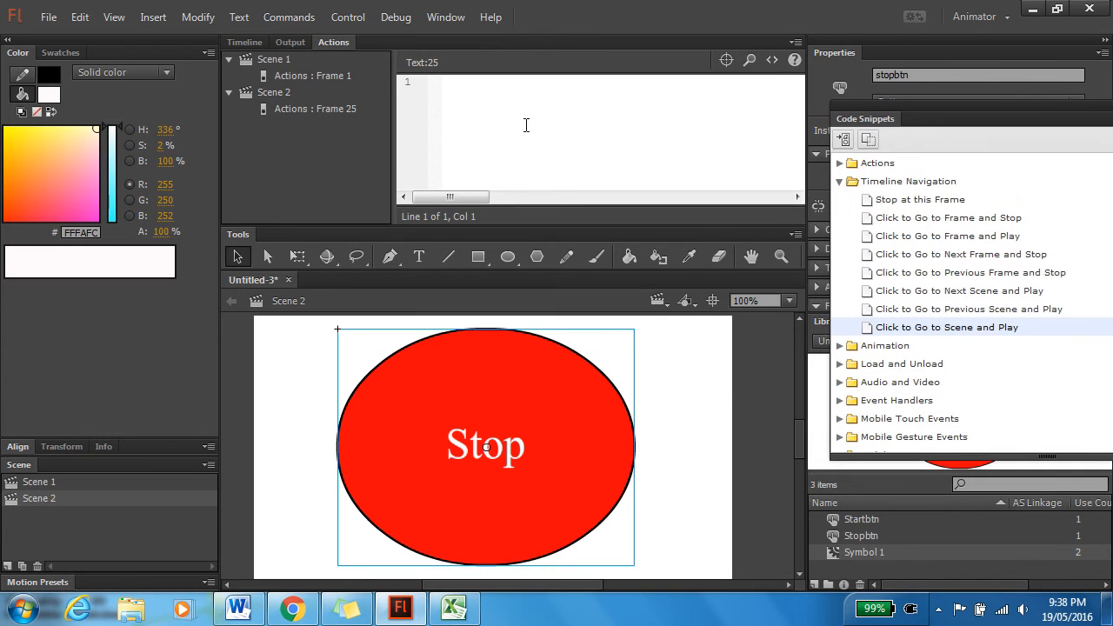
pyautogui.click(317, 109)
pyautogui.click(510, 88)
pyautogui.press('Return')
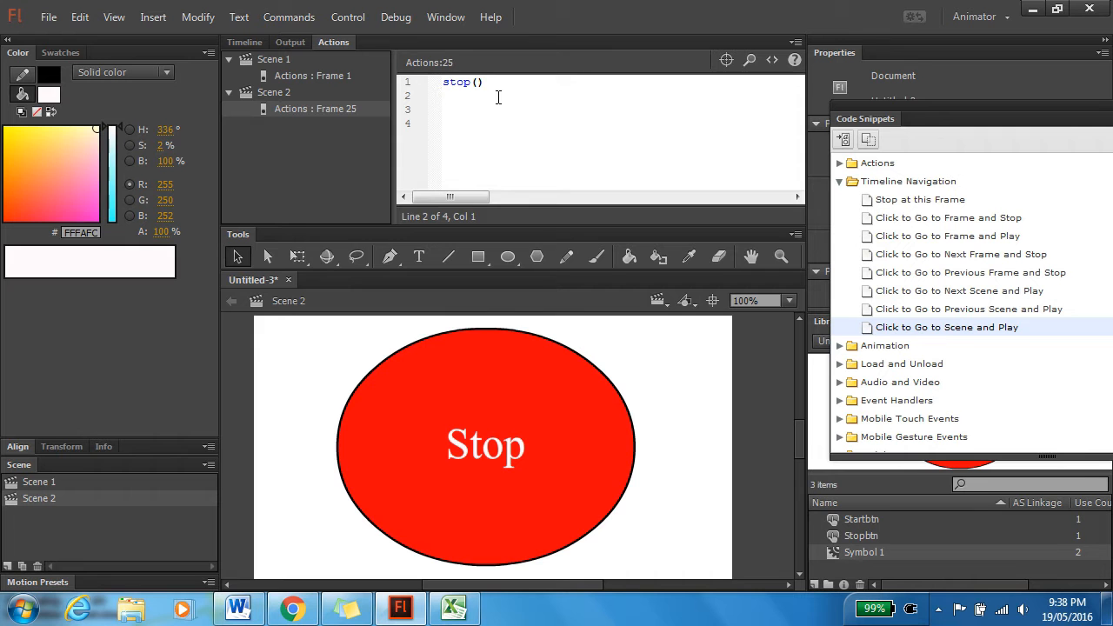
pyautogui.click(532, 370)
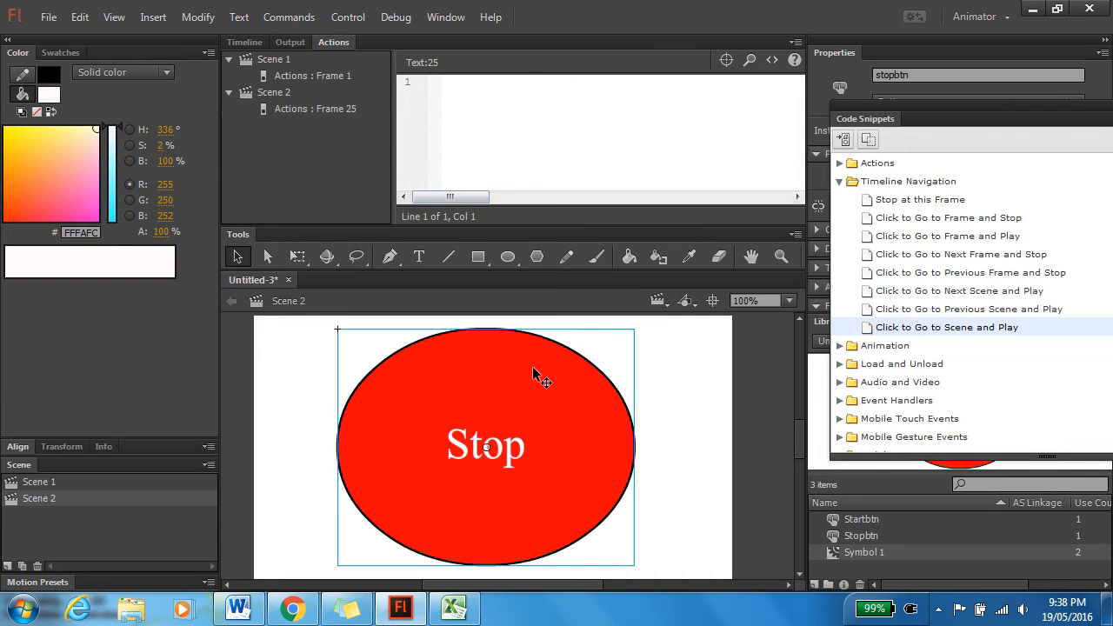
pyautogui.doubleClick(971, 333)
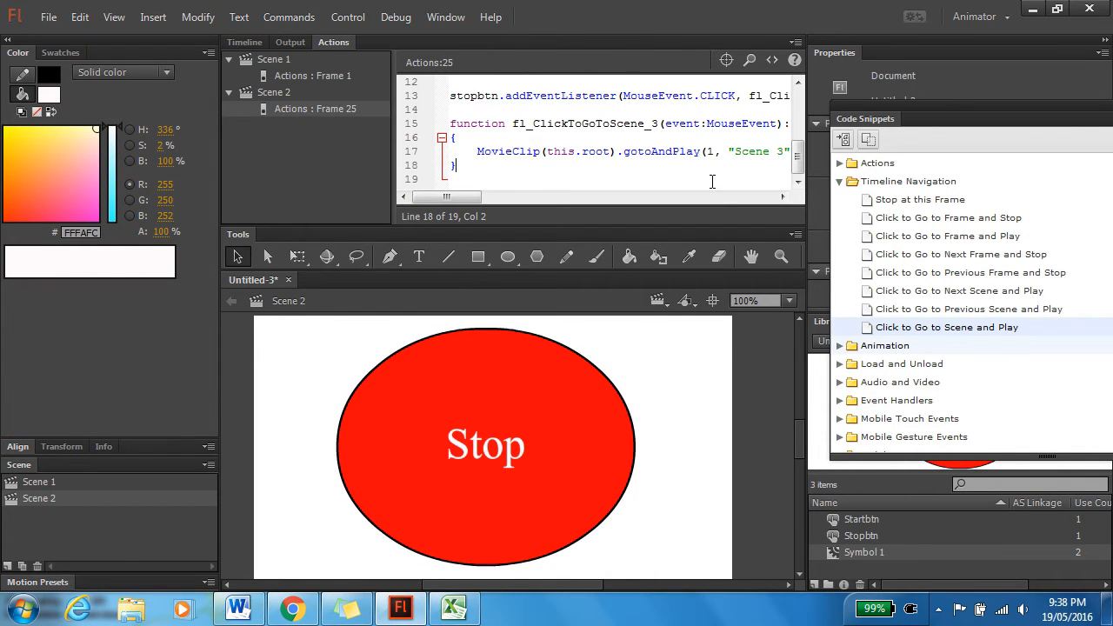
# Change the target scene in the Stop button's gotoAndPlay call to "Scene 1"
pyautogui.click(783, 152)
pyautogui.press('BackSpace')
pyautogui.write('1')
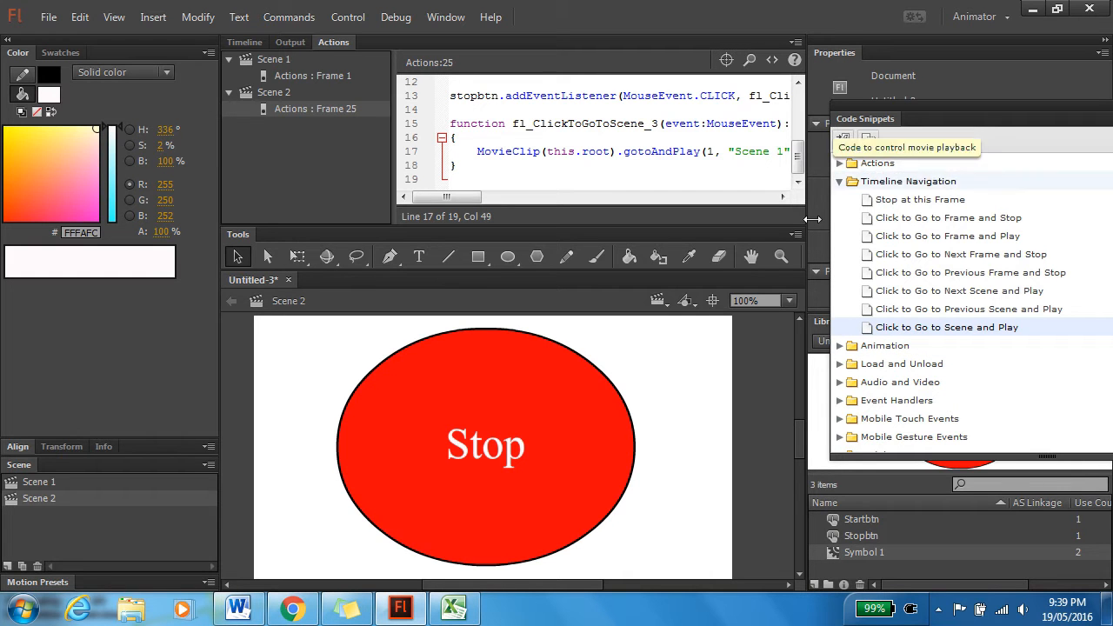
# Test the movie by switching repeatedly between the scenes with the START and Stop buttons, and close the preview
pyautogui.hotkey('ctrl', 'Return')
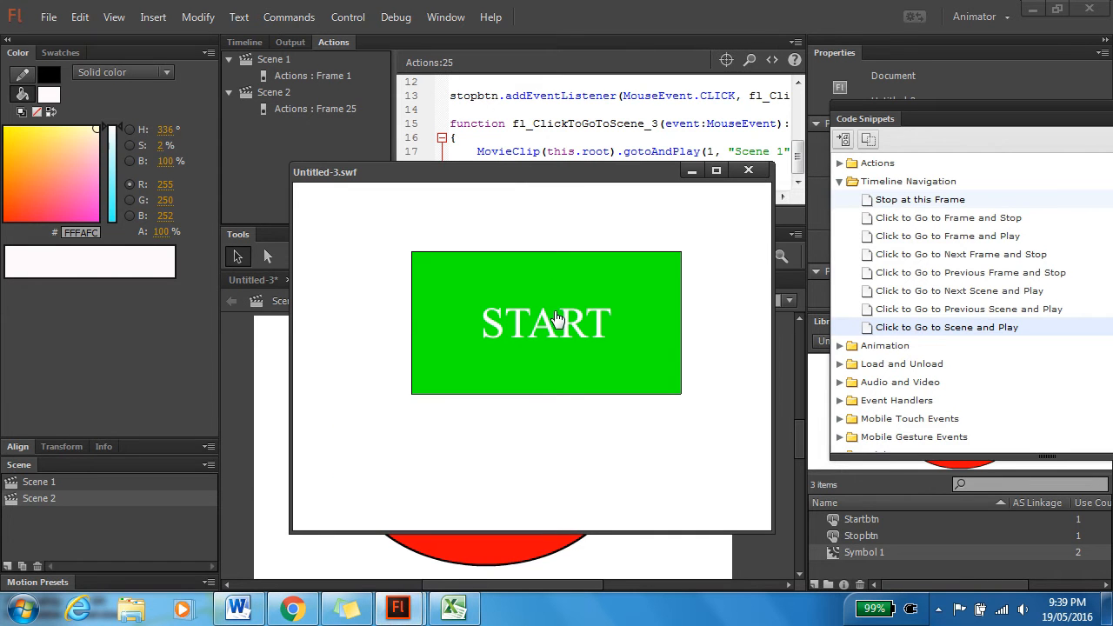
pyautogui.click(557, 320)
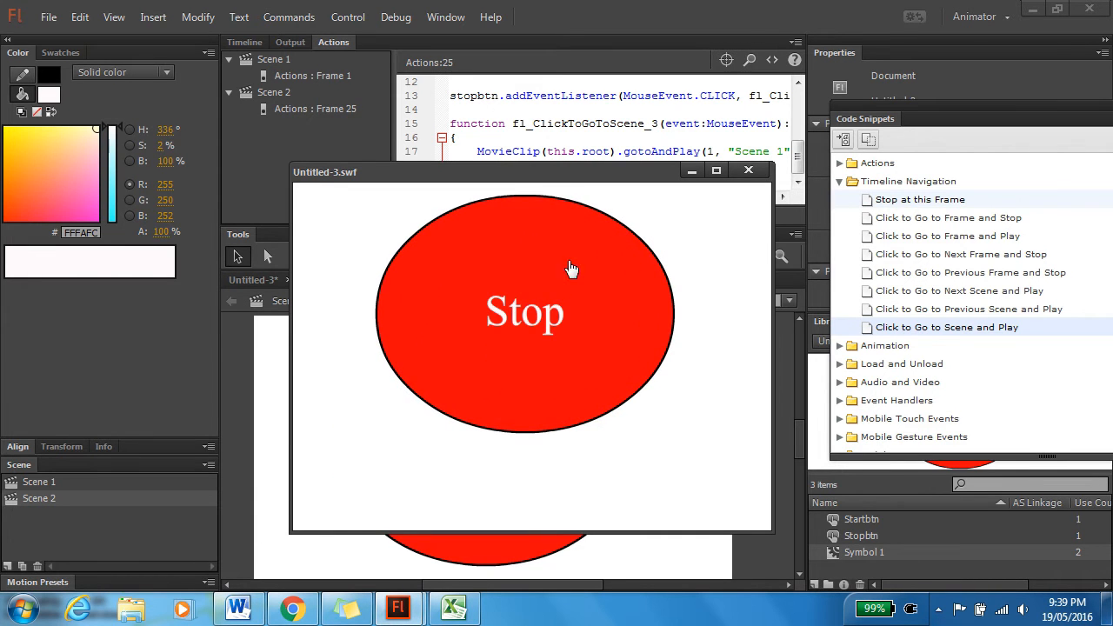
pyautogui.click(550, 318)
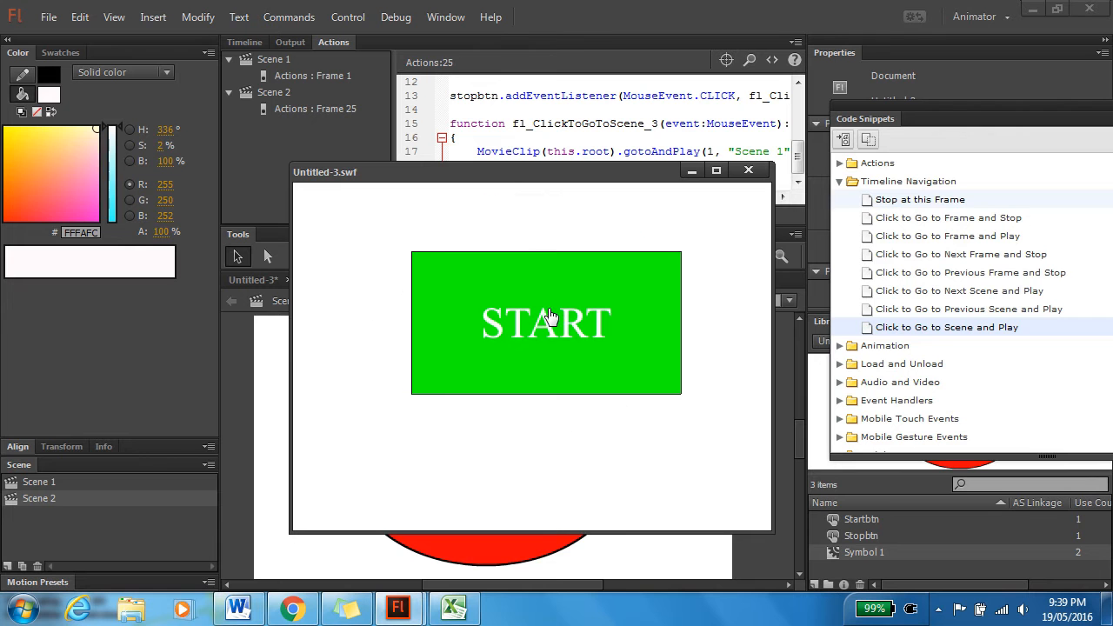
pyautogui.click(551, 348)
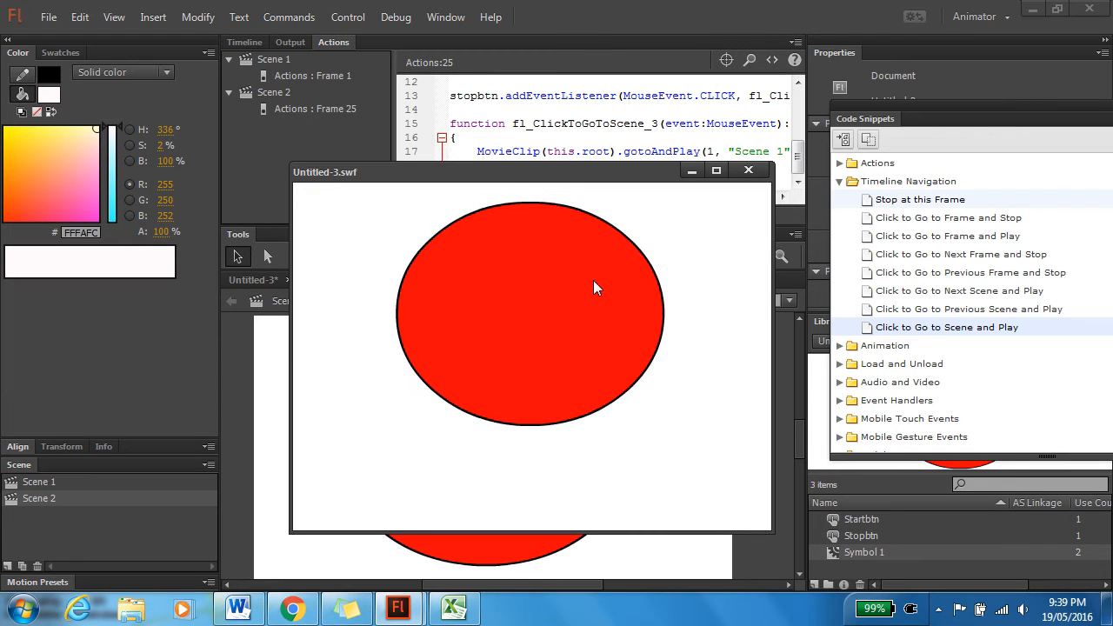
pyautogui.click(537, 320)
pyautogui.click(545, 304)
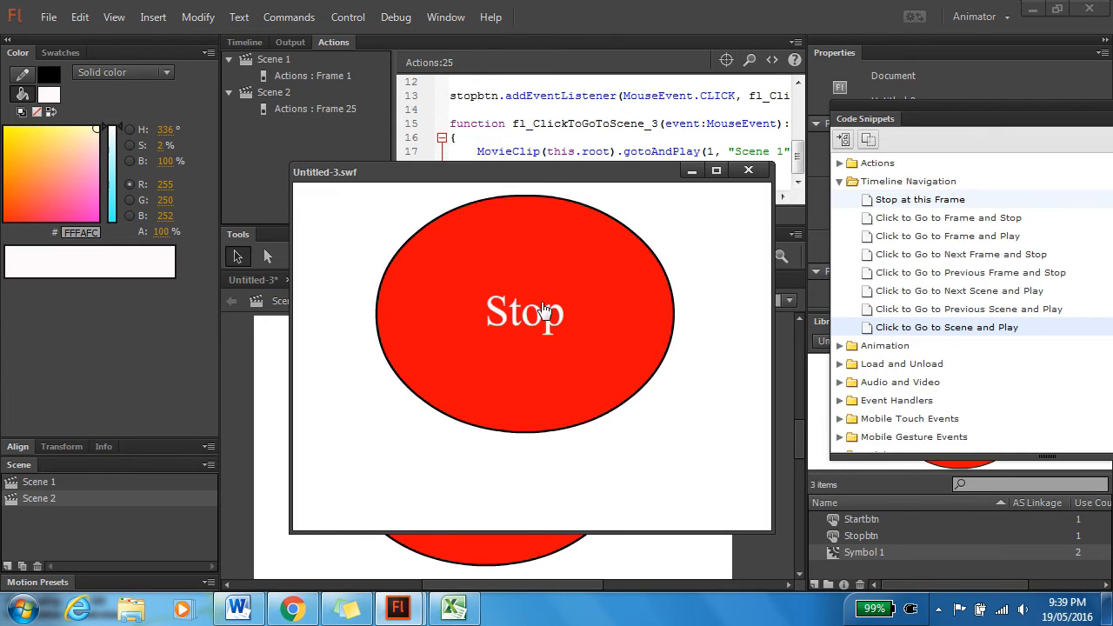
pyautogui.click(544, 309)
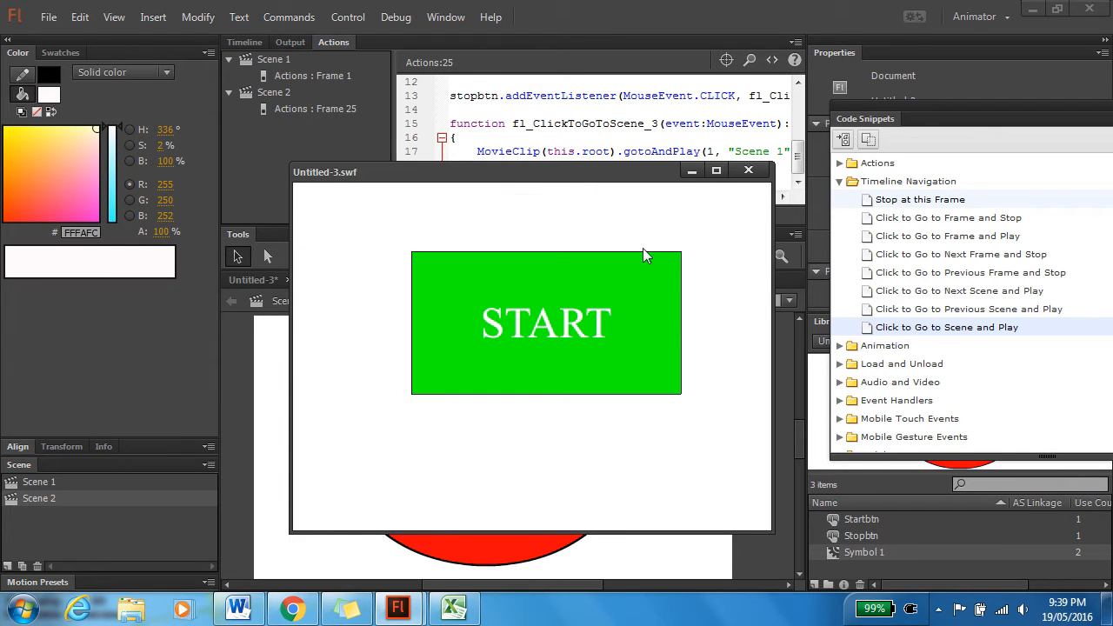
pyautogui.click(528, 327)
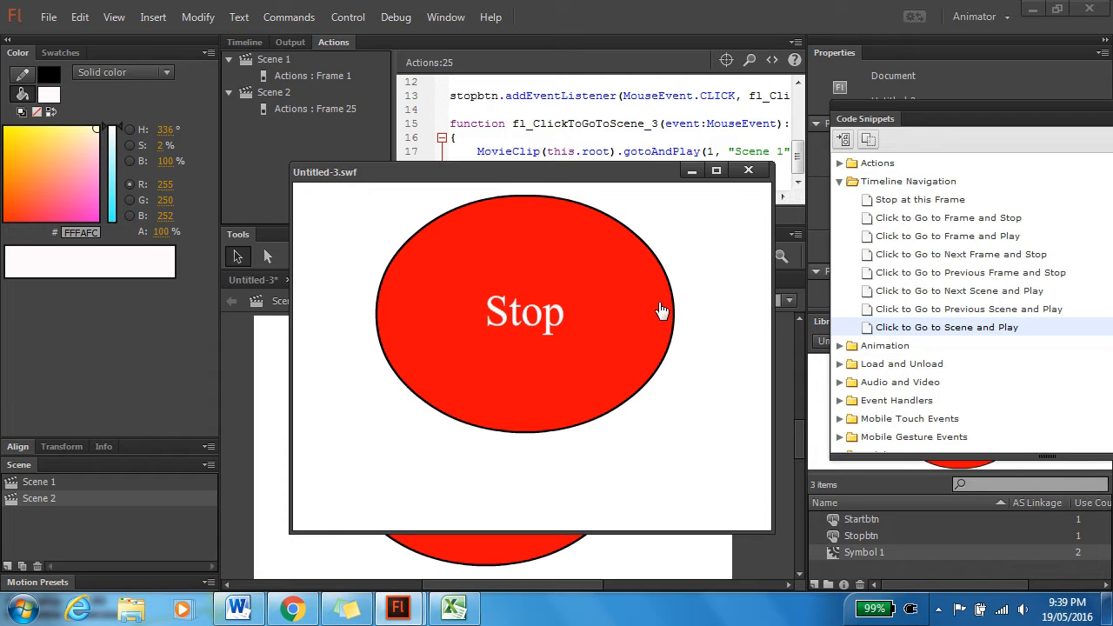
pyautogui.click(748, 169)
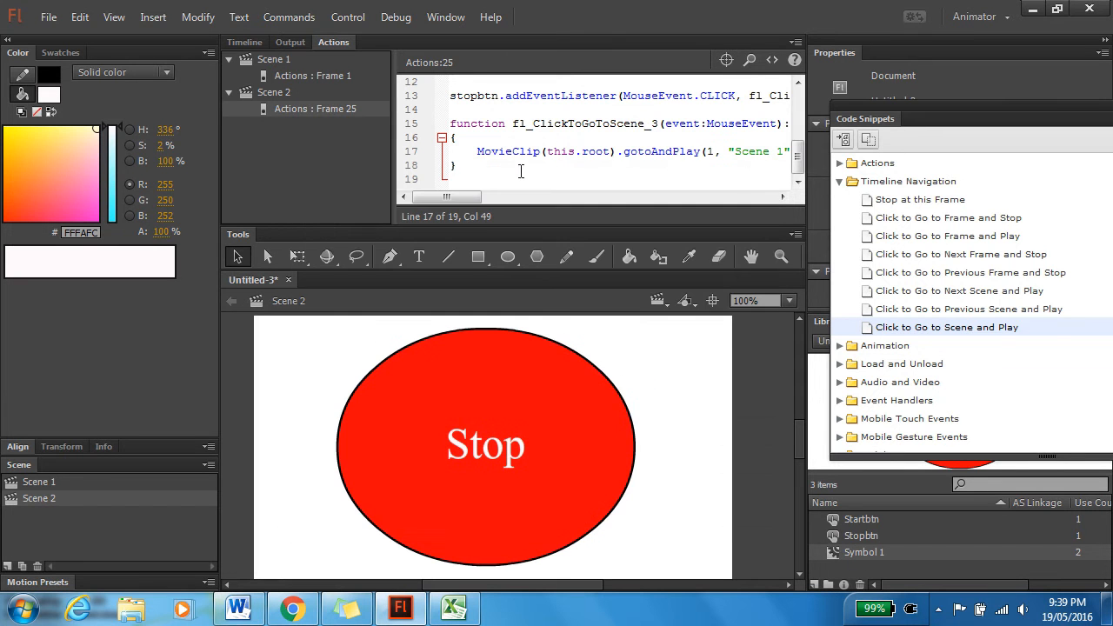
# Open the START button symbol in Scene 1 for editing and go through its Over, Down and Hit frames
pyautogui.click(244, 43)
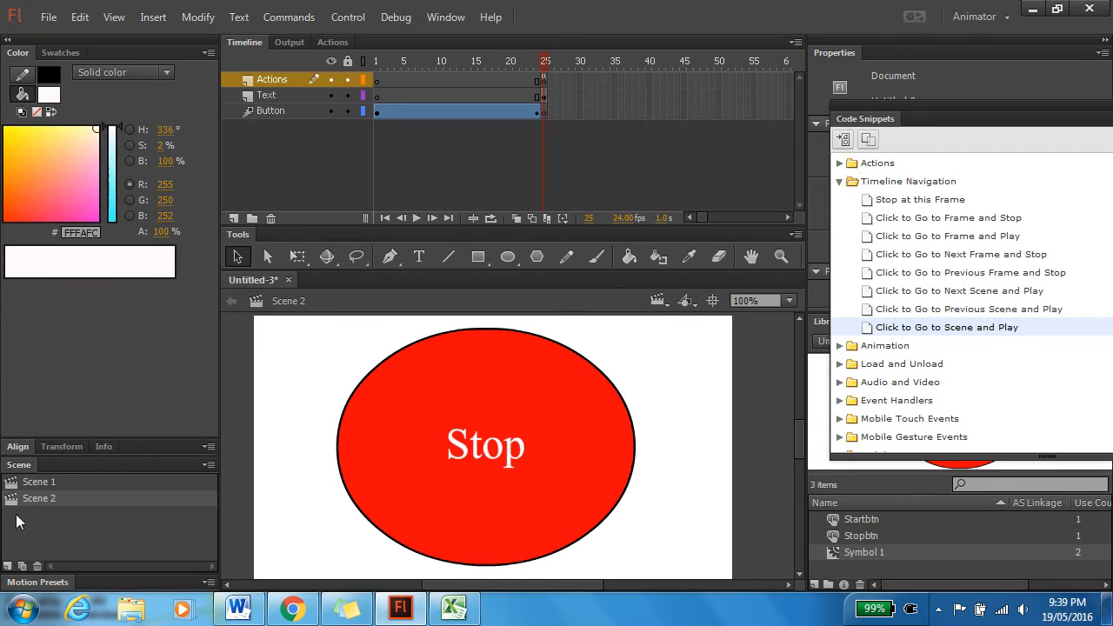
pyautogui.click(38, 484)
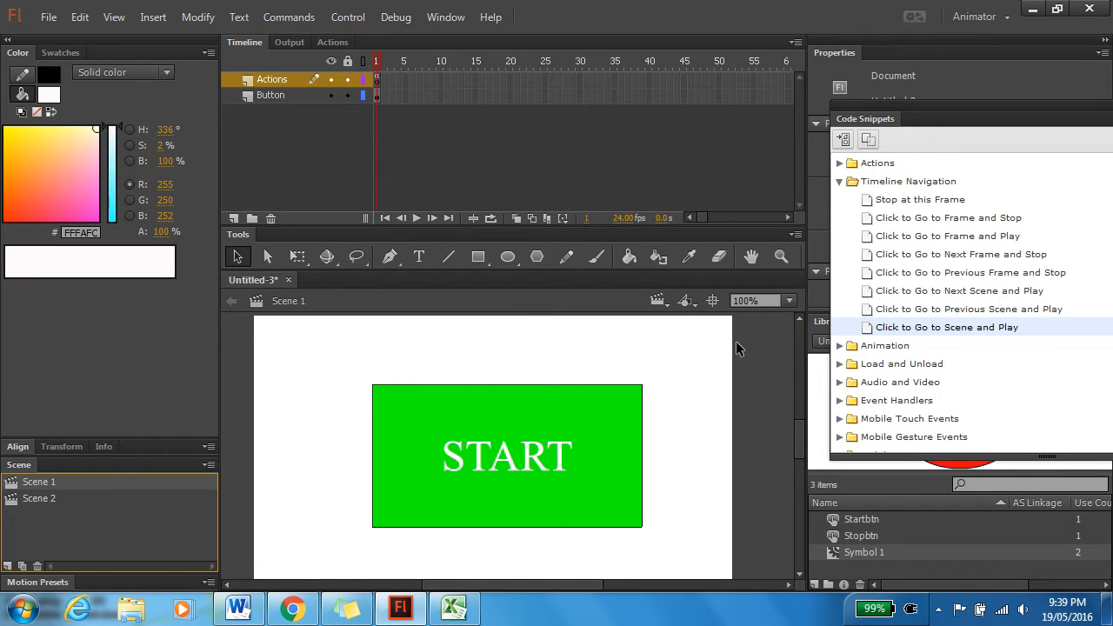
pyautogui.doubleClick(539, 426)
pyautogui.click(454, 161)
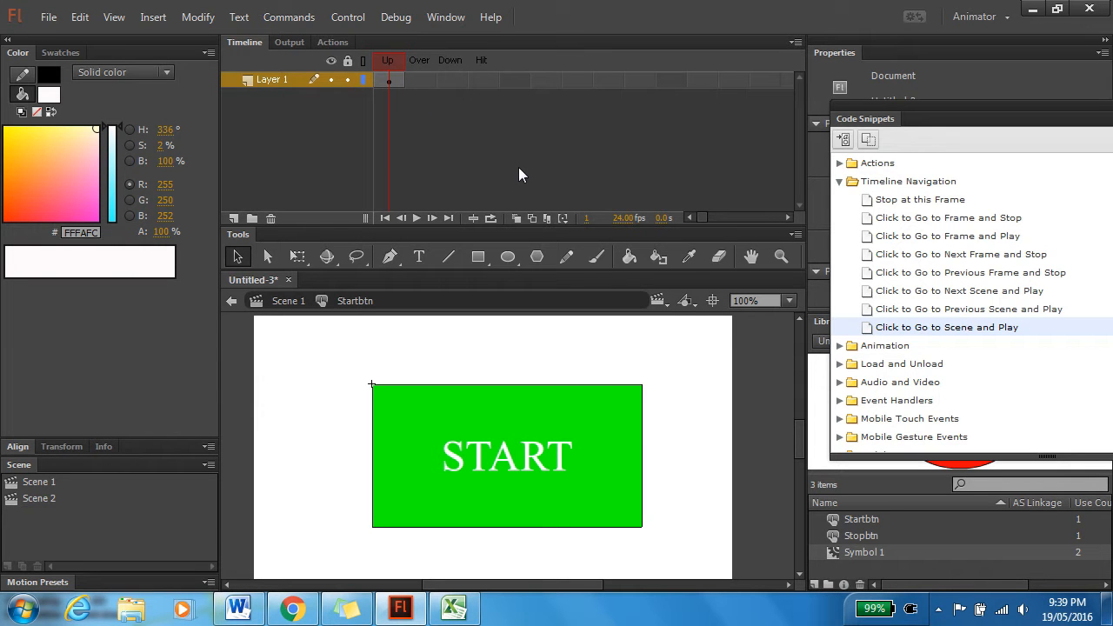
pyautogui.click(424, 79)
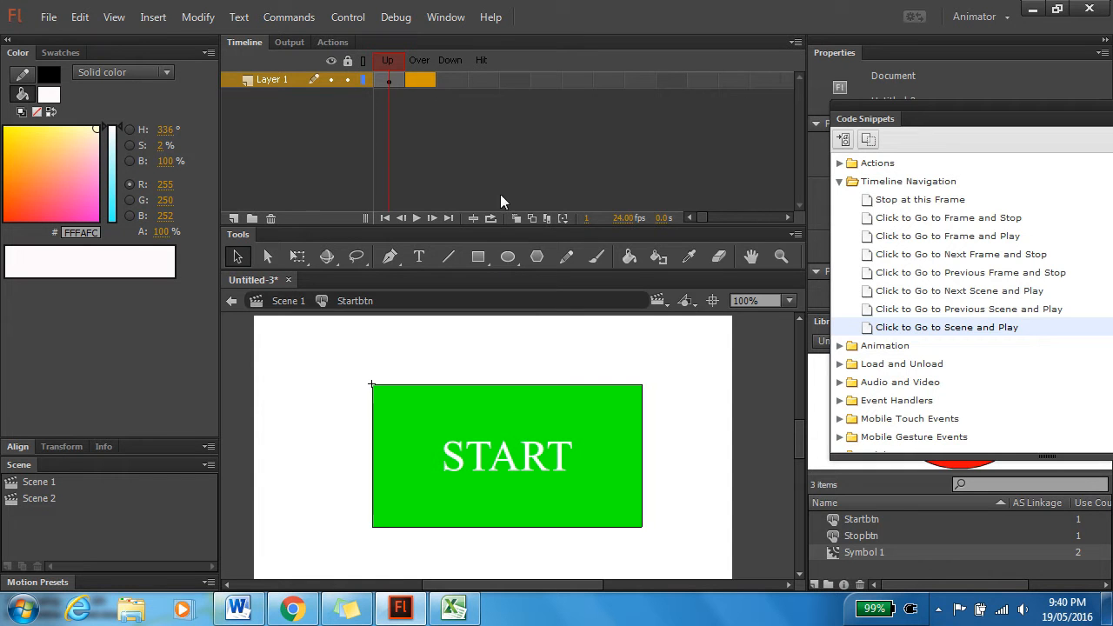
pyautogui.click(457, 81)
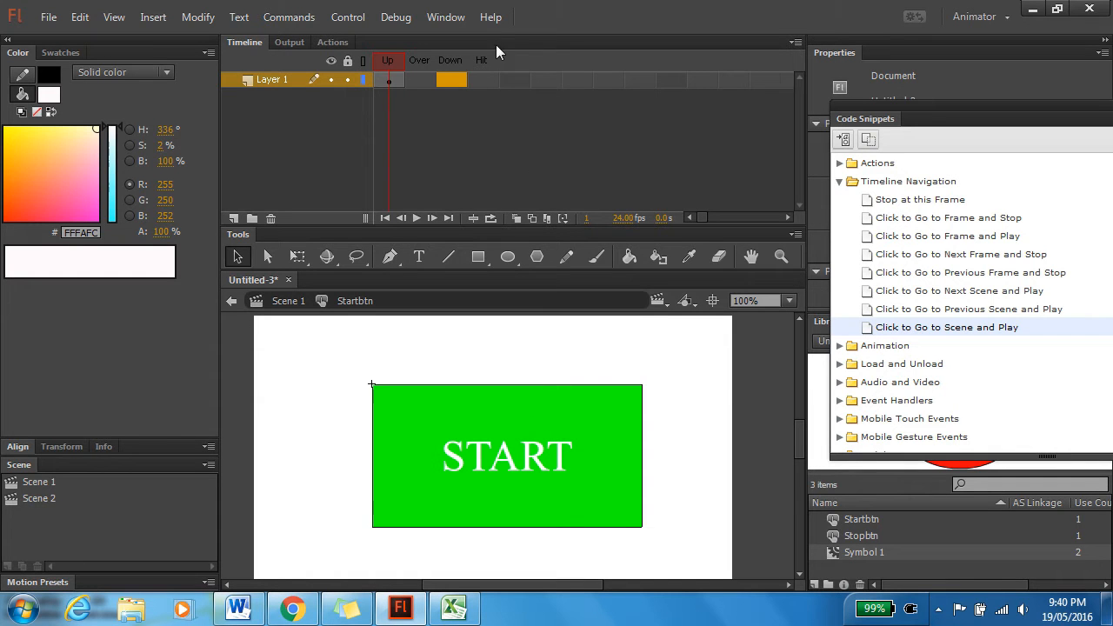
pyautogui.click(477, 81)
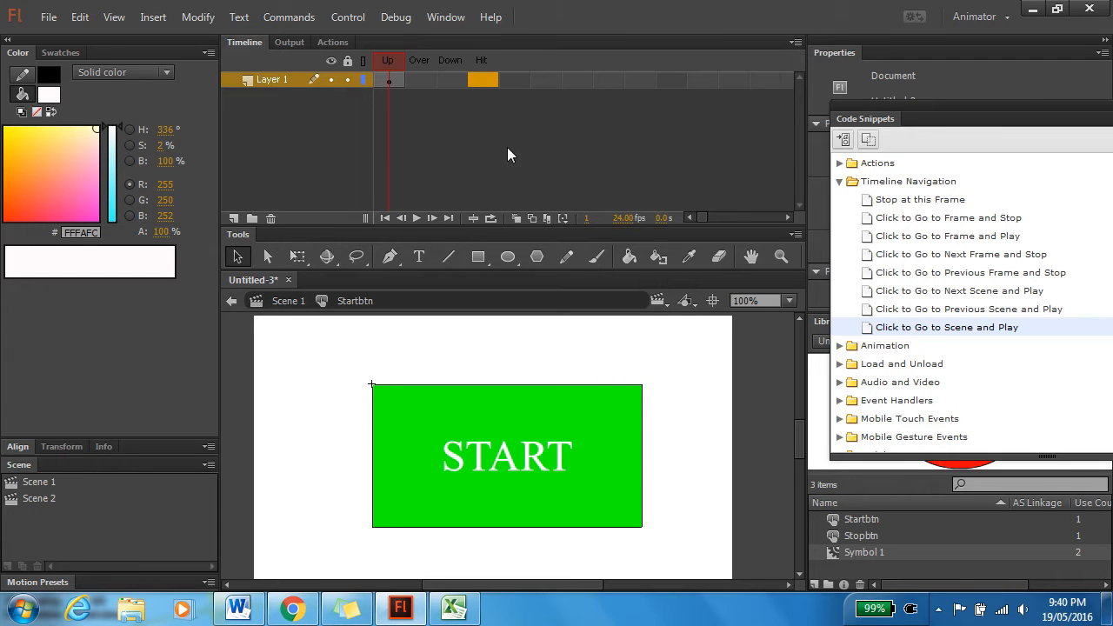
# Insert a keyframe in the START button's Over state, fill its rectangle with yellow FFFF00, and test the movie
pyautogui.click(419, 80)
pyautogui.press('F6')
pyautogui.click(670, 439)
pyautogui.click(606, 437)
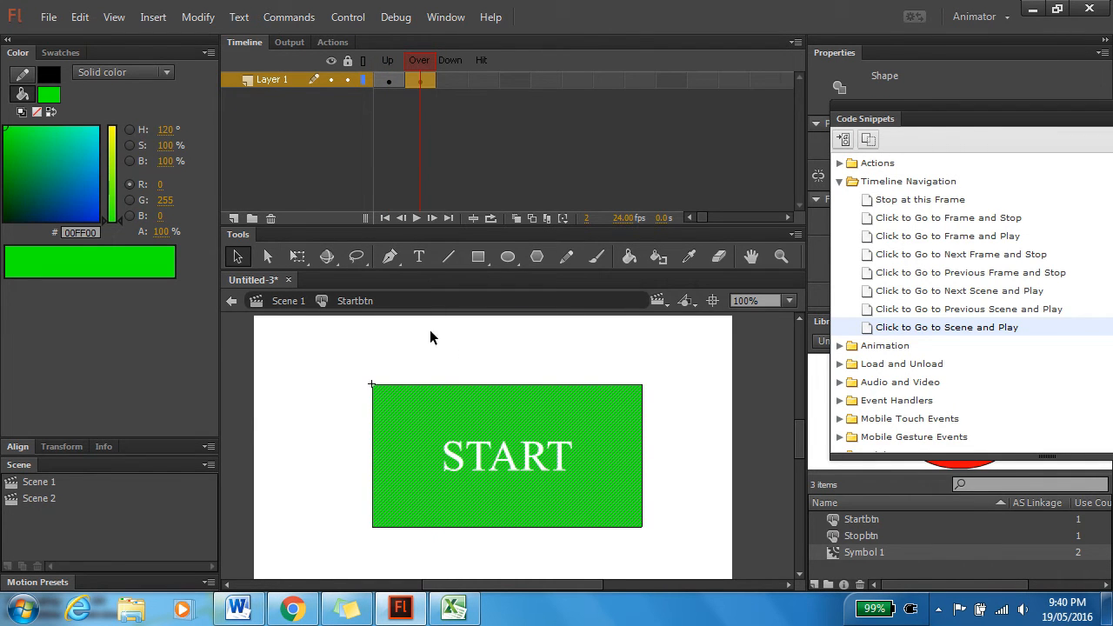
pyautogui.click(113, 130)
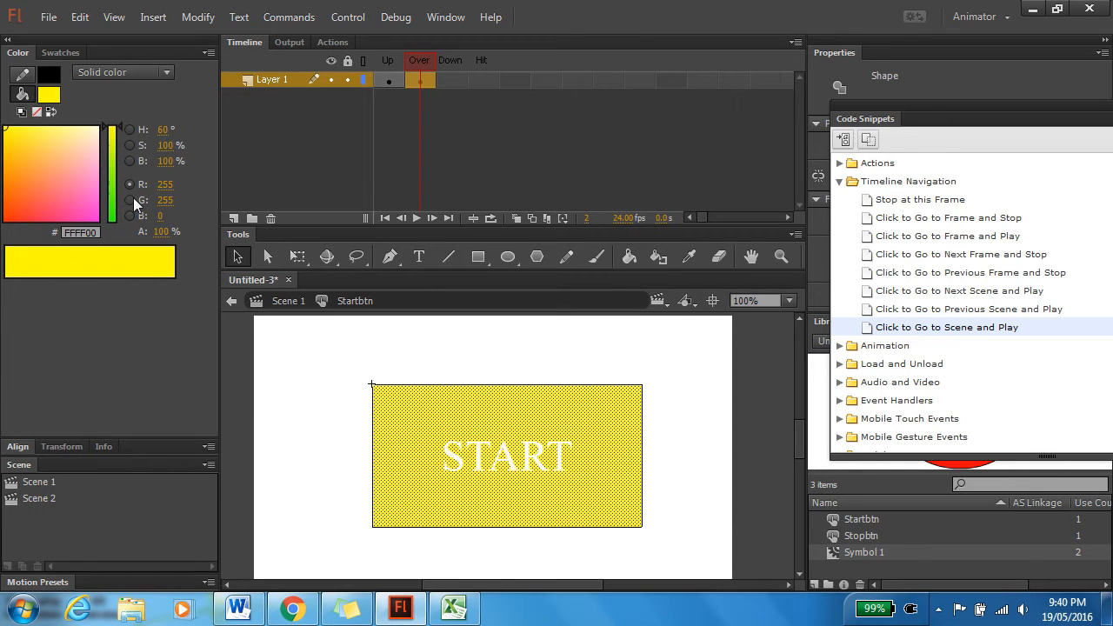
pyautogui.click(451, 376)
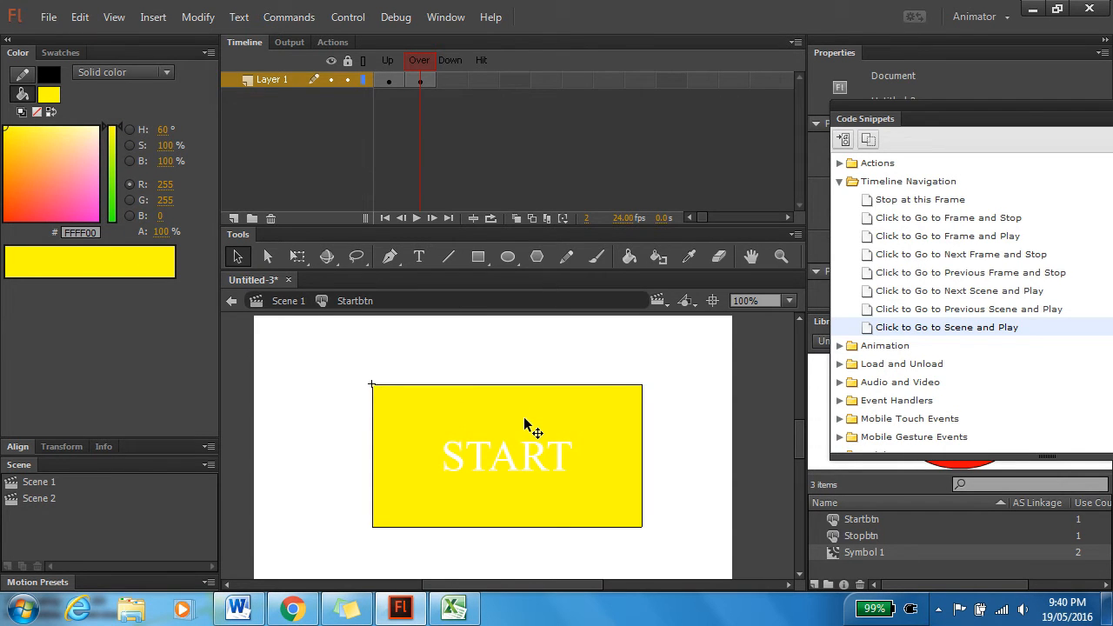
pyautogui.hotkey('ctrl', 'Return')
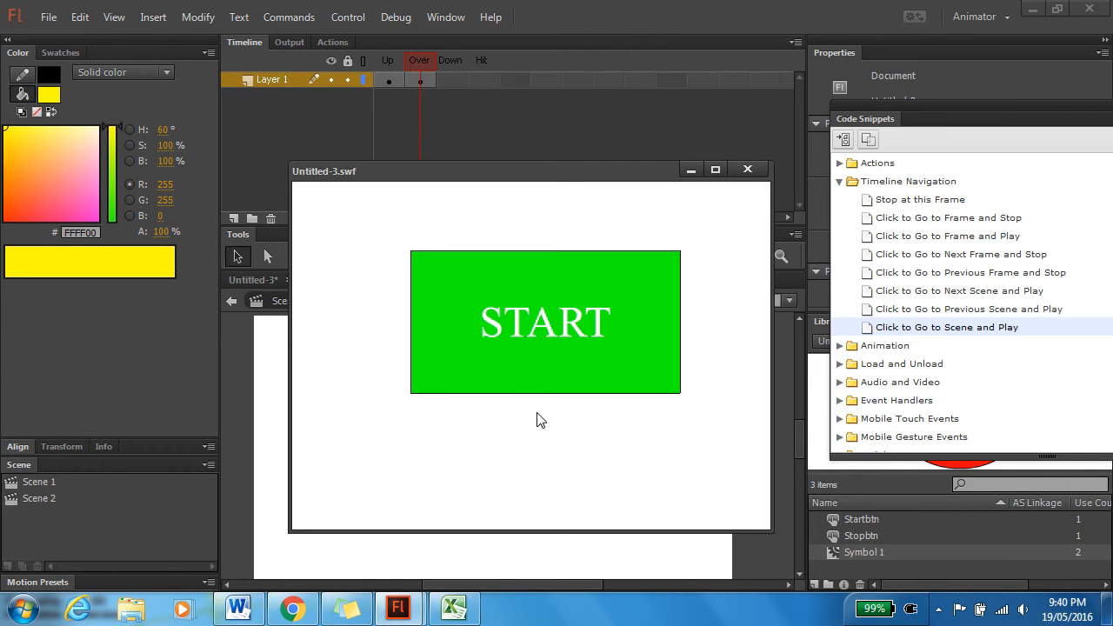
pyautogui.click(747, 168)
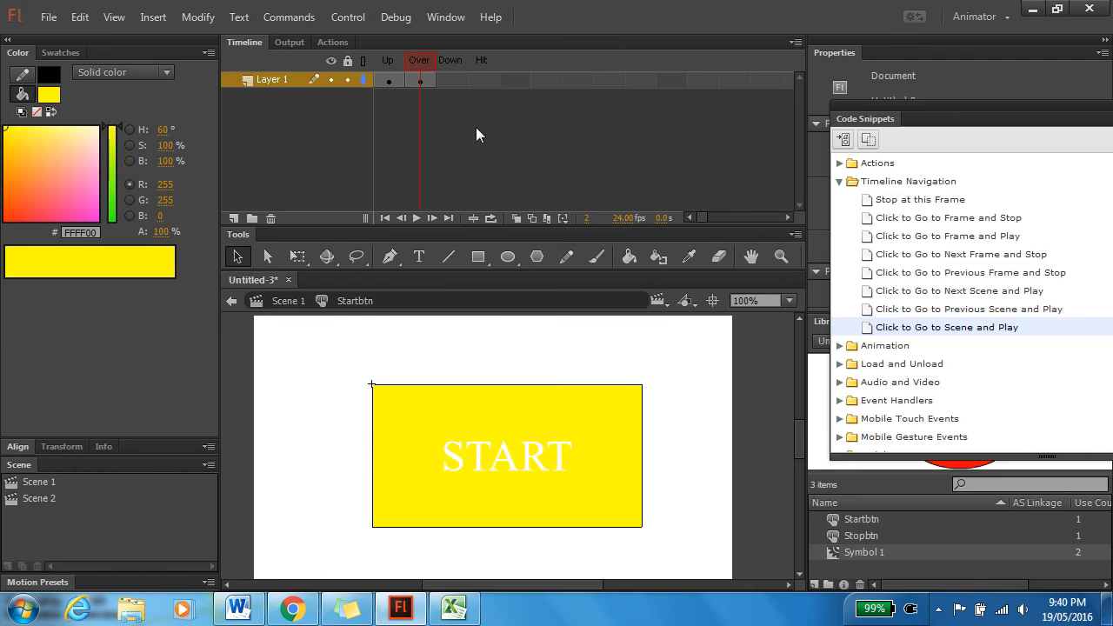
# Insert a keyframe in the START button's Down state and fill its rectangle with blue 0000FF
pyautogui.click(457, 81)
pyautogui.press('F6')
pyautogui.click(353, 366)
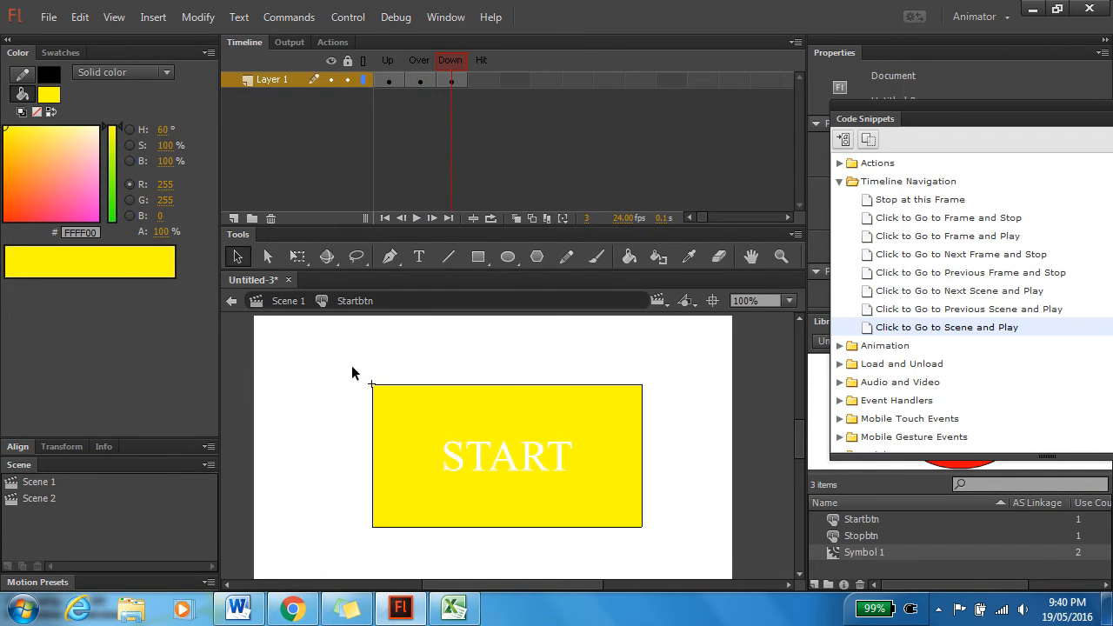
pyautogui.click(461, 421)
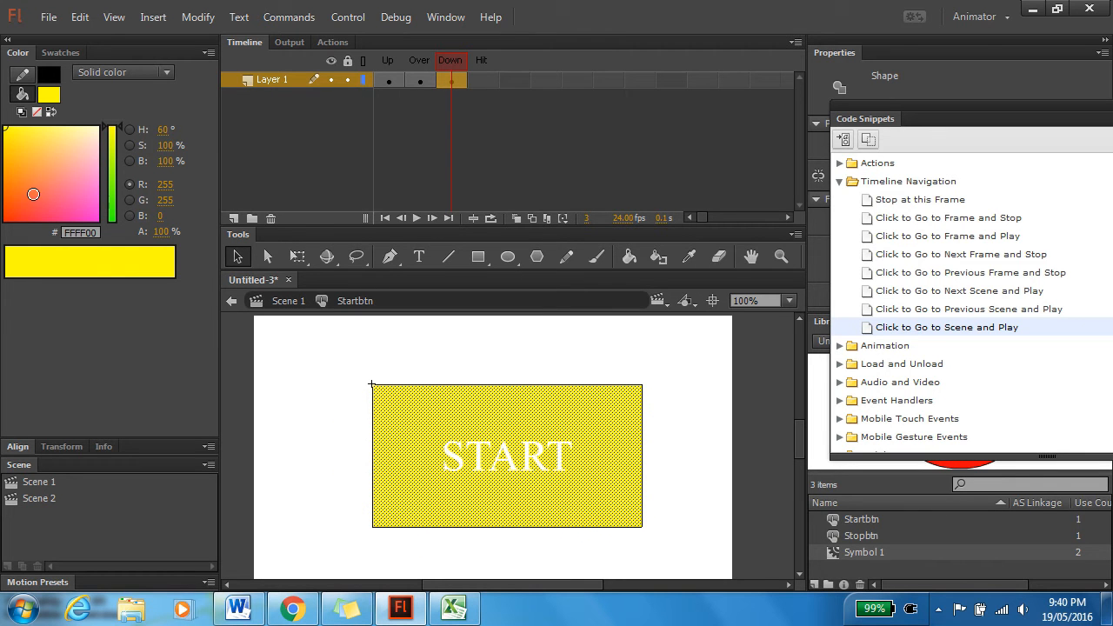
pyautogui.moveTo(113, 170); pyautogui.dragTo(110, 245)
pyautogui.click(98, 222)
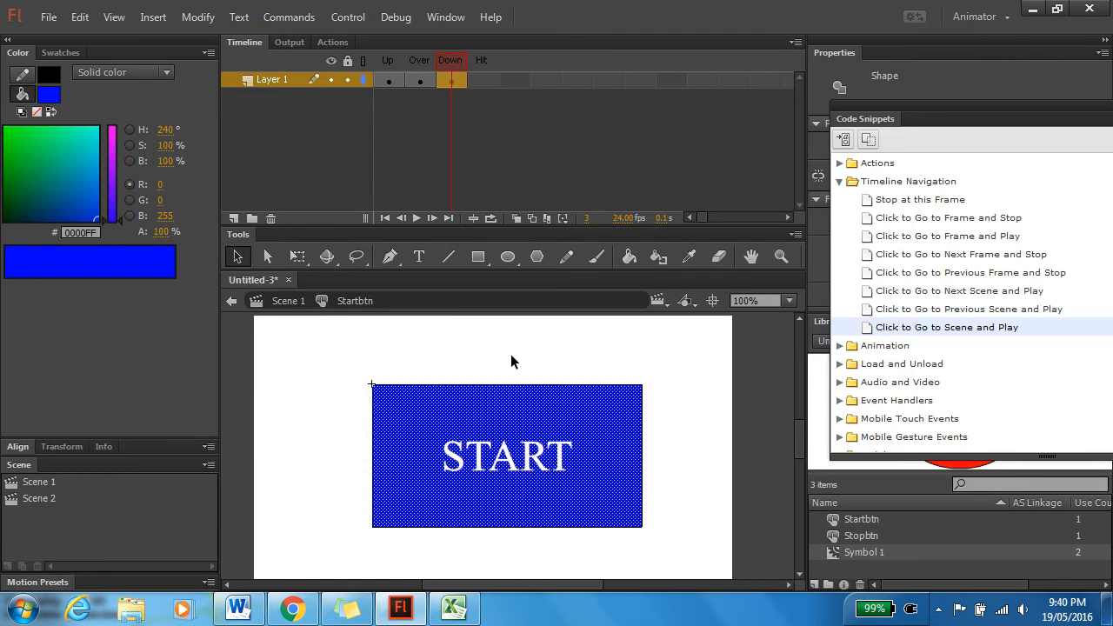
# Test the START button's rollover and pressed states in the movie preview, and close the preview
pyautogui.hotkey('ctrl', 'Return')
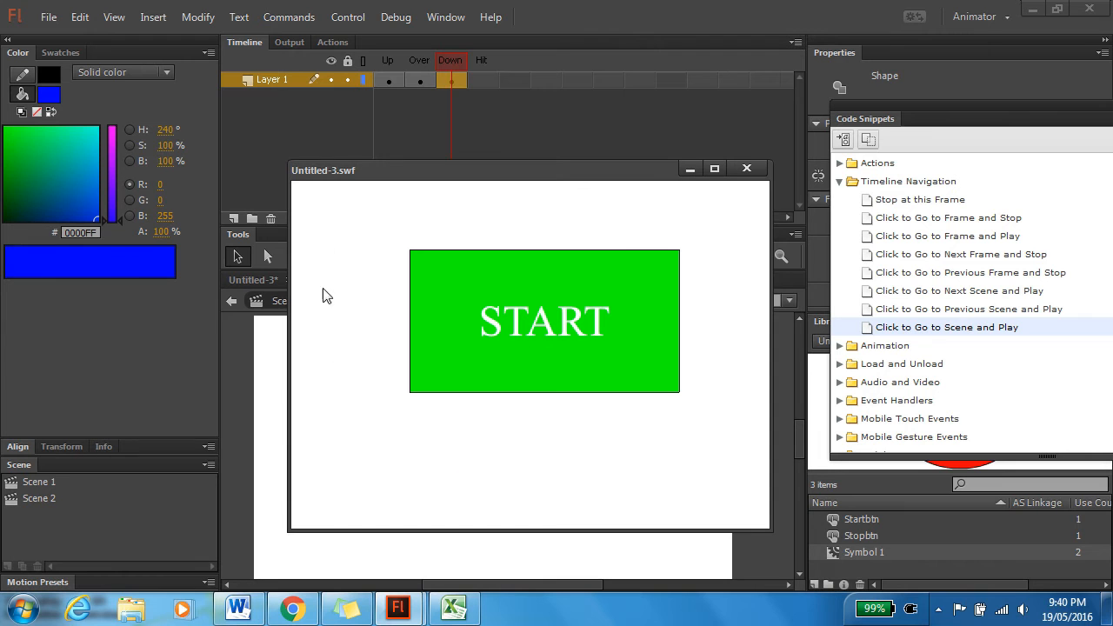
pyautogui.click(615, 291)
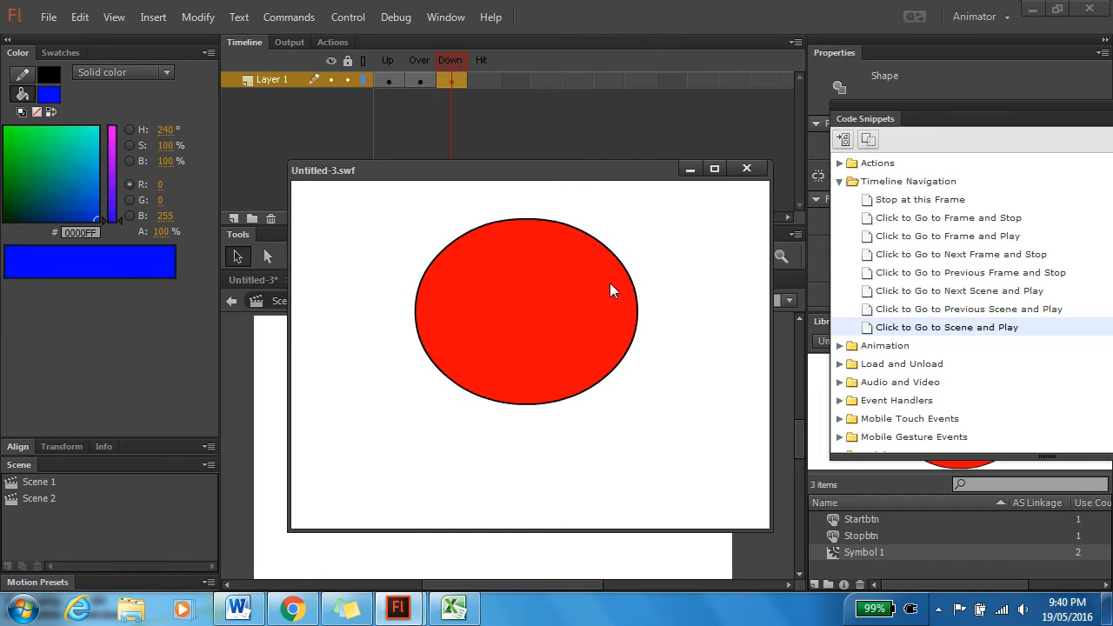
pyautogui.click(746, 169)
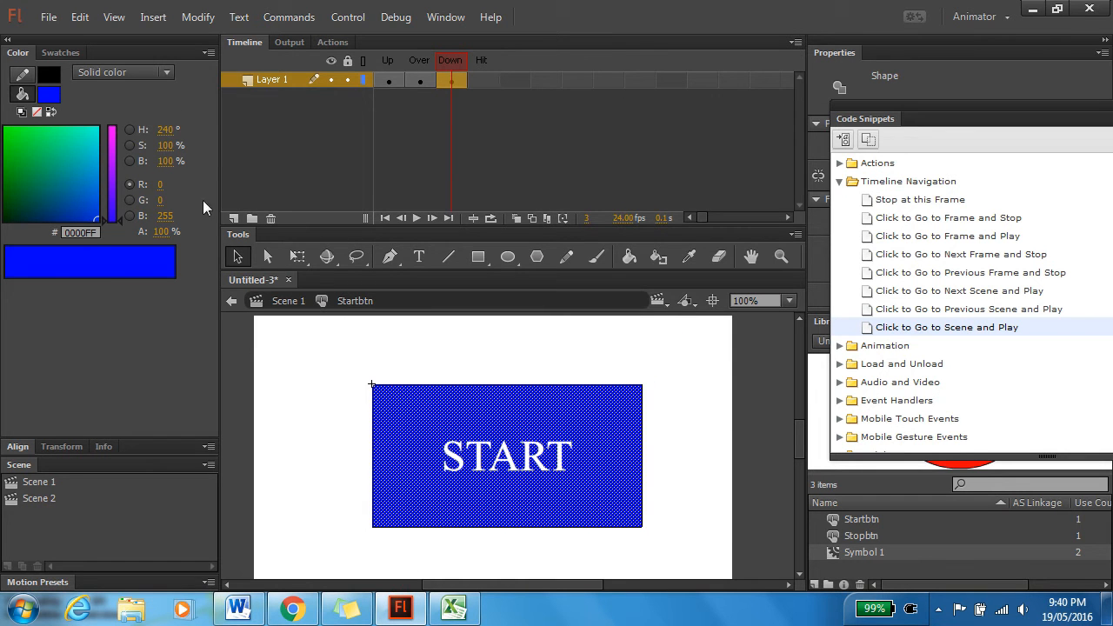
# Open the Stop button symbol in Scene 2, insert a keyframe in its Over state, and delete the oval and text there
pyautogui.click(39, 498)
pyautogui.doubleClick(576, 416)
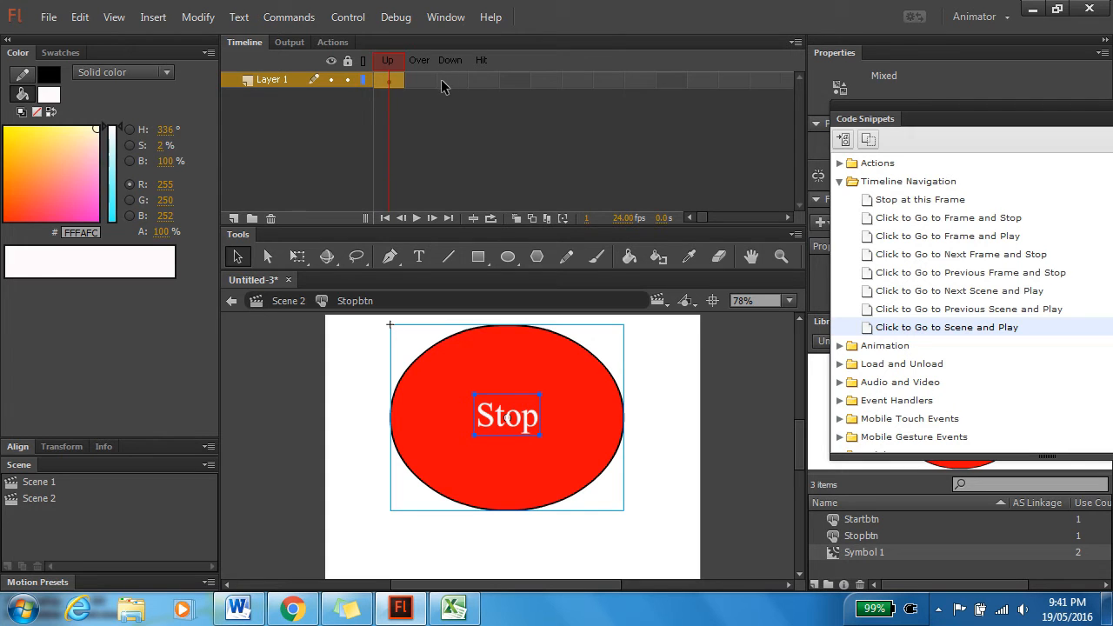
pyautogui.click(417, 79)
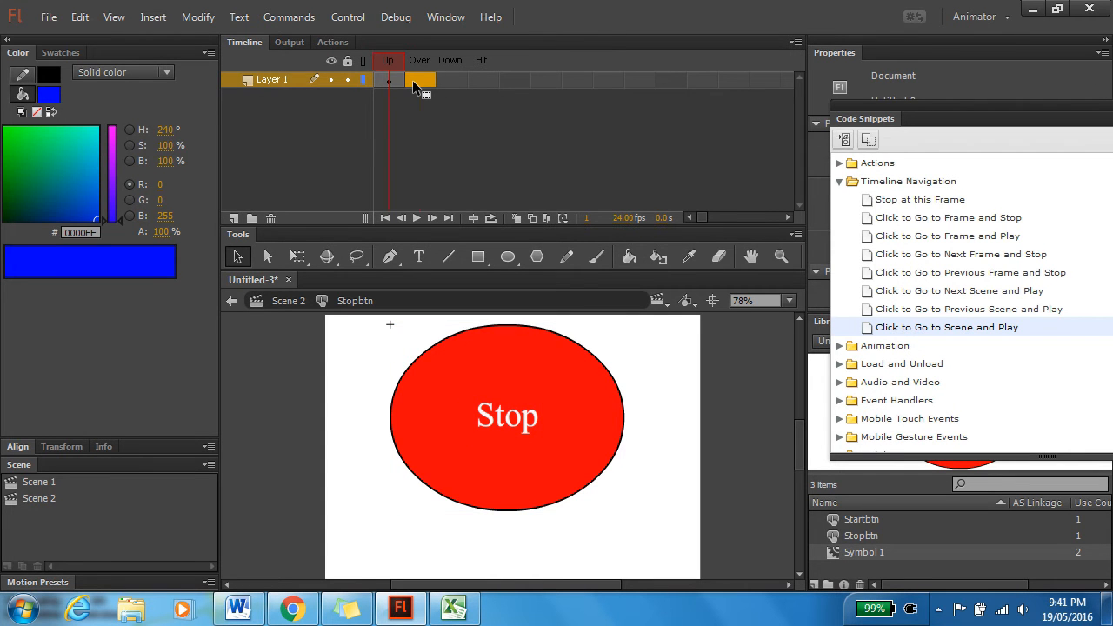
pyautogui.press('F6')
pyautogui.moveTo(683, 539); pyautogui.dragTo(363, 301)
pyautogui.press('Delete')
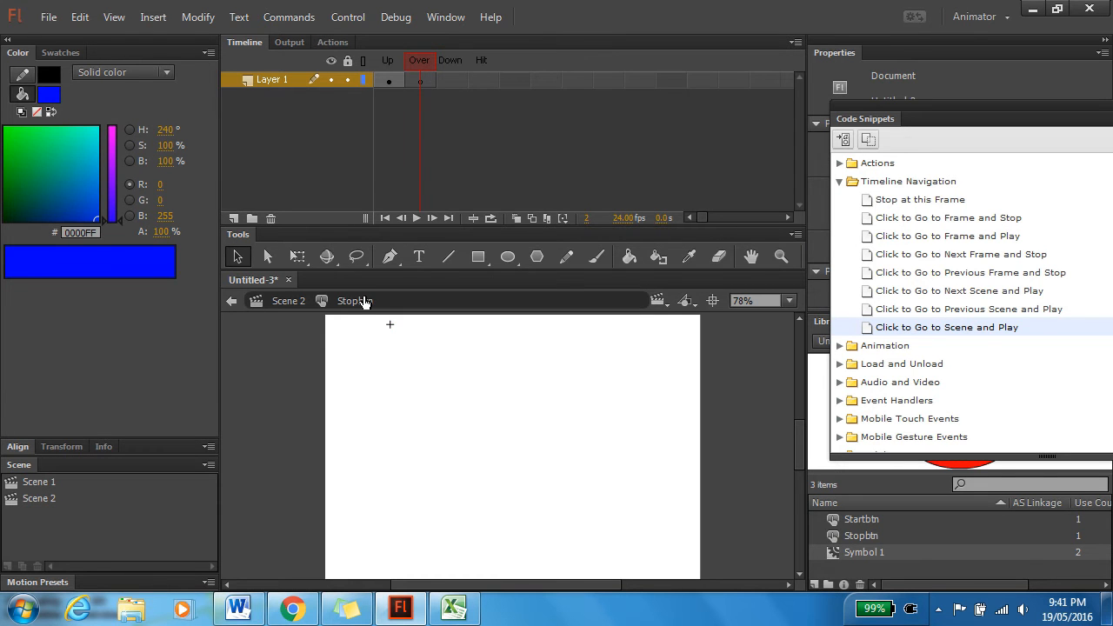
# Draw a blue pentagon with the PolyStar tool in the Stop button's Over state
pyautogui.click(536, 260)
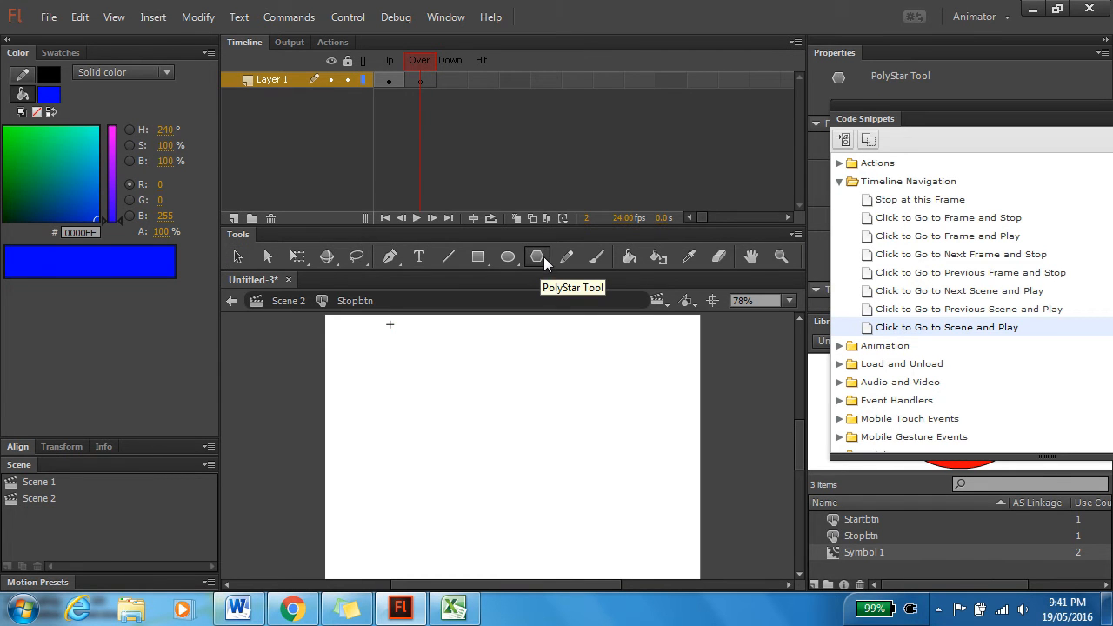
pyautogui.moveTo(437, 370); pyautogui.dragTo(530, 410)
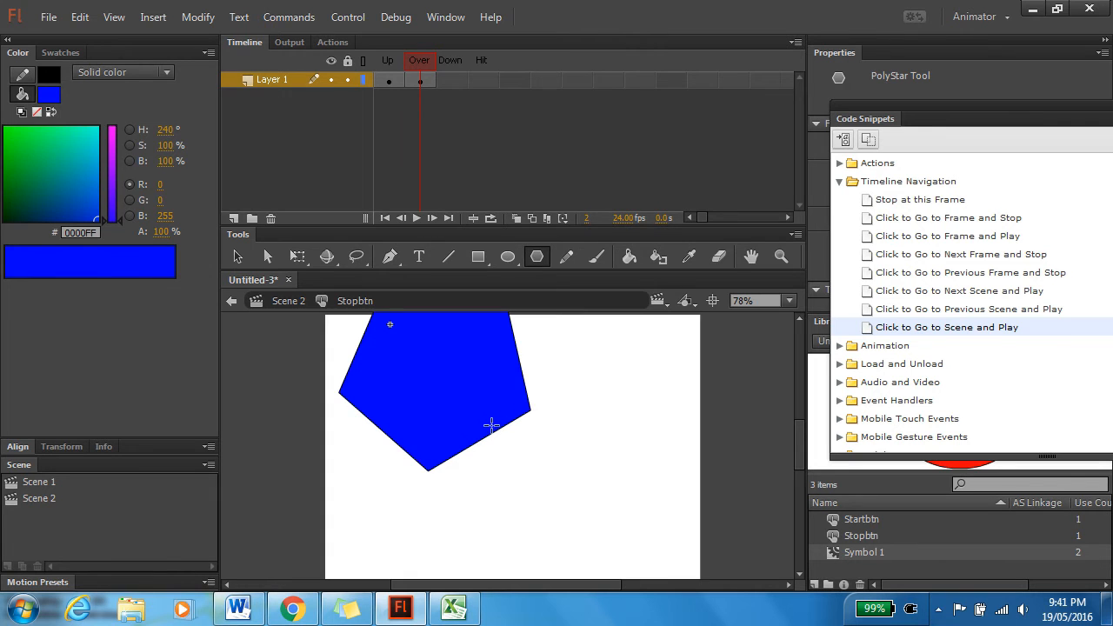
# Undo the pentagon in the Stop button's Over state and redraw it larger and lower on the stage with the PolyStar tool
pyautogui.hotkey('ctrl', 'z')
pyautogui.moveTo(446, 517); pyautogui.dragTo(575, 449)
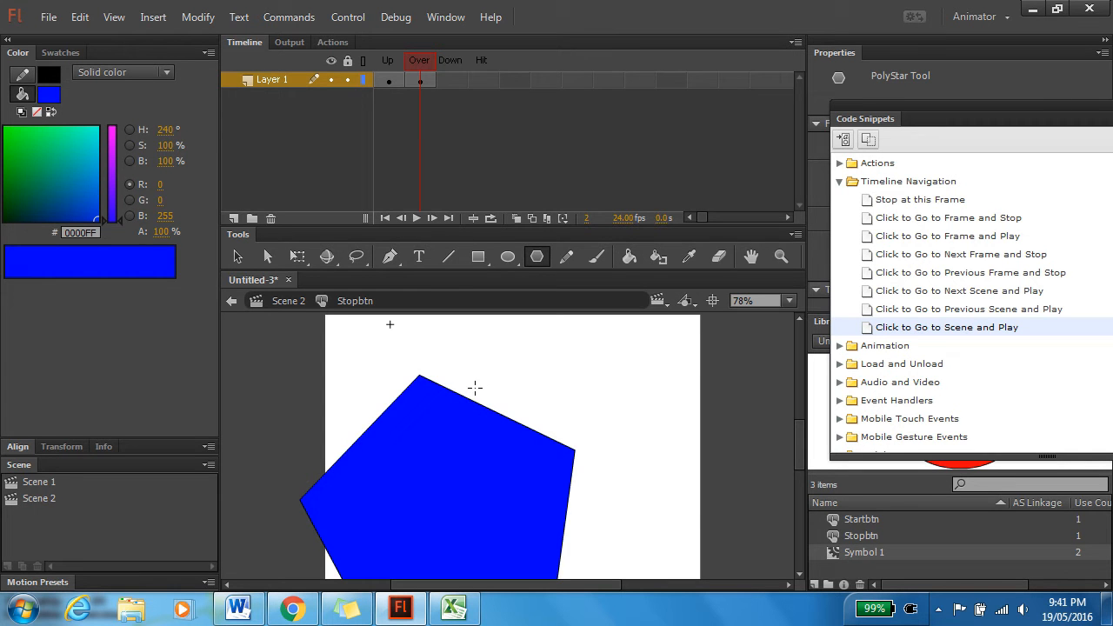
pyautogui.click(238, 257)
pyautogui.moveTo(479, 478); pyautogui.dragTo(540, 434)
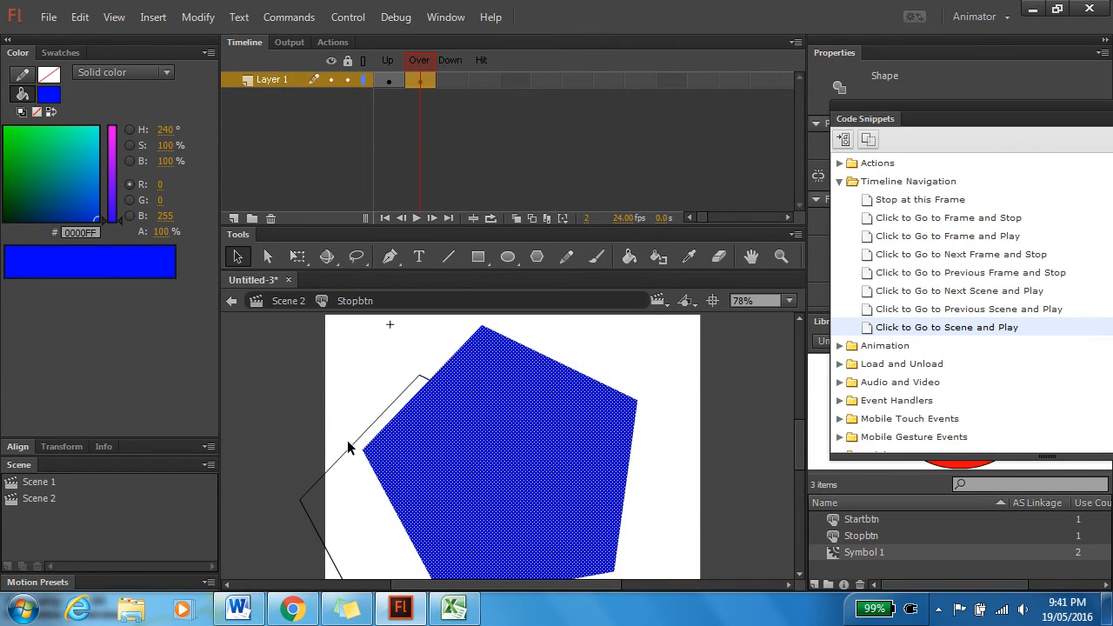
pyautogui.hotkey('ctrl', 'z')
pyautogui.moveTo(259, 345); pyautogui.dragTo(701, 619)
pyautogui.moveTo(486, 505); pyautogui.dragTo(554, 463)
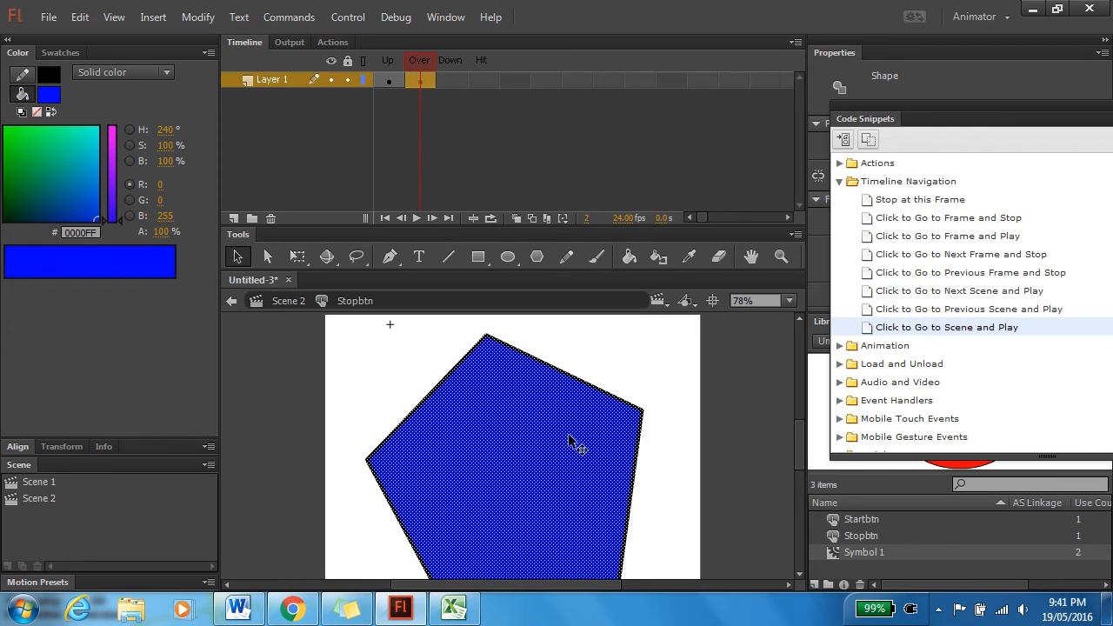
pyautogui.hotkey('ctrl', 'z')
# Select the whole pentagon with its outline and move it so its lower part sits within the stage
pyautogui.scroll(-3, 571, 444)
pyautogui.click(644, 583)
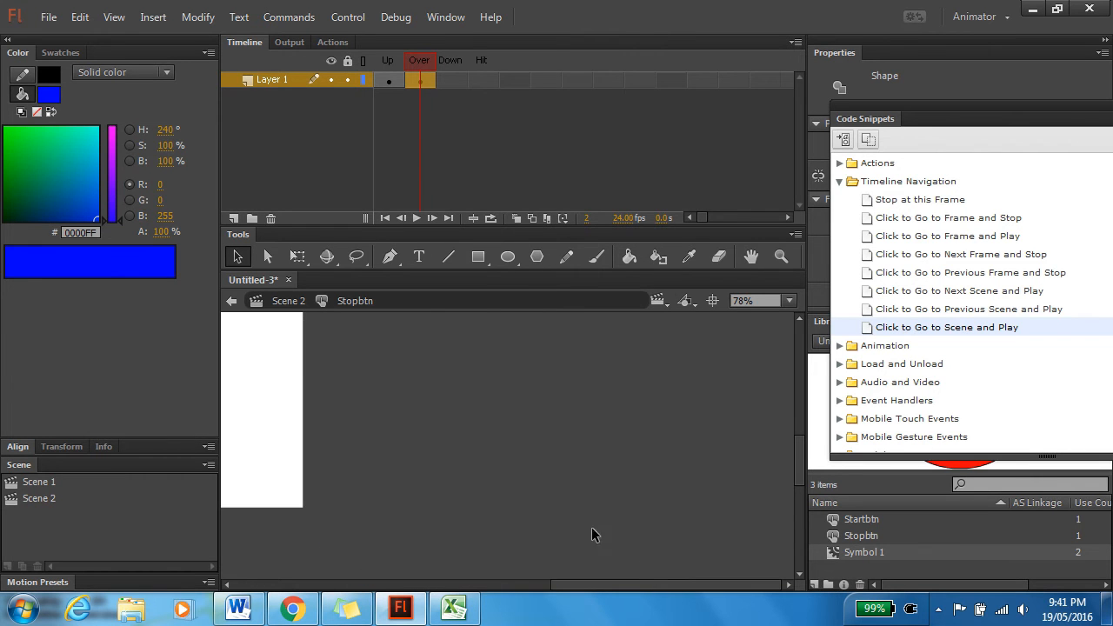
pyautogui.moveTo(602, 583); pyautogui.dragTo(466, 564)
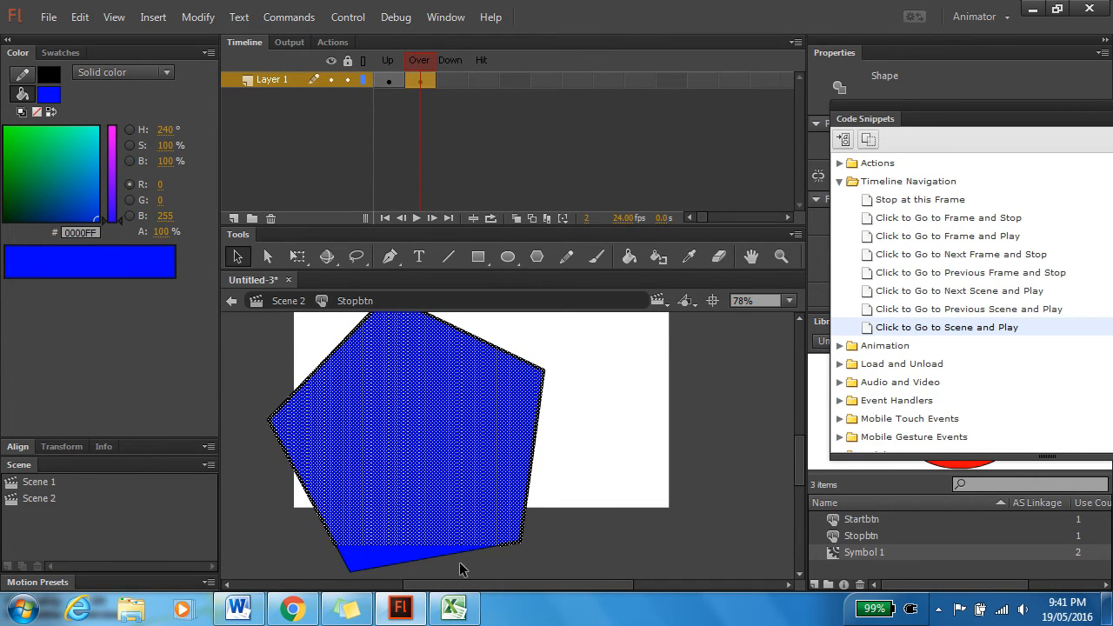
pyautogui.moveTo(608, 568); pyautogui.dragTo(224, 313)
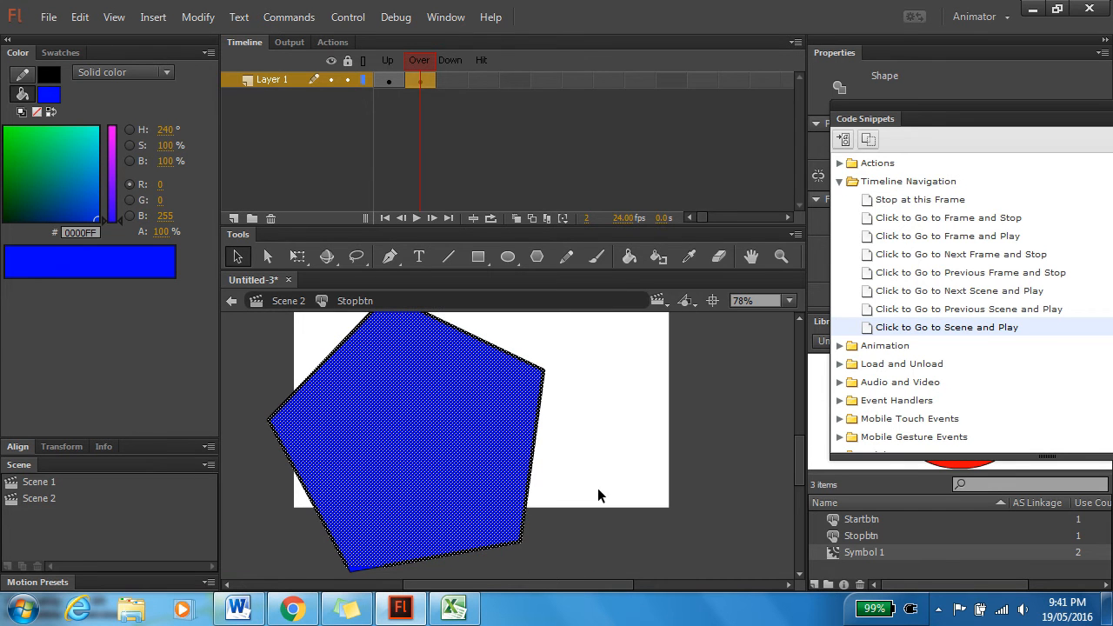
pyautogui.moveTo(620, 574); pyautogui.dragTo(187, 287)
pyautogui.moveTo(206, 222); pyautogui.dragTo(214, 222)
pyautogui.moveTo(405, 442); pyautogui.dragTo(527, 410)
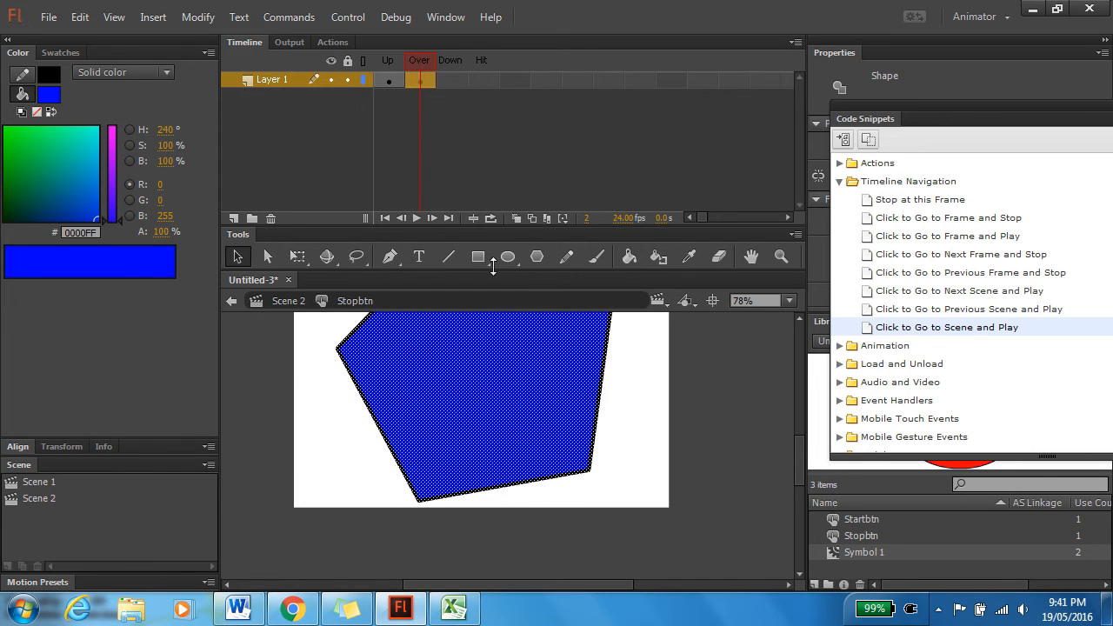
# Add the text "Are you sure?" in the Stop button's Over state and center it on the pentagon
pyautogui.click(419, 257)
pyautogui.click(433, 366)
pyautogui.write('Ar')
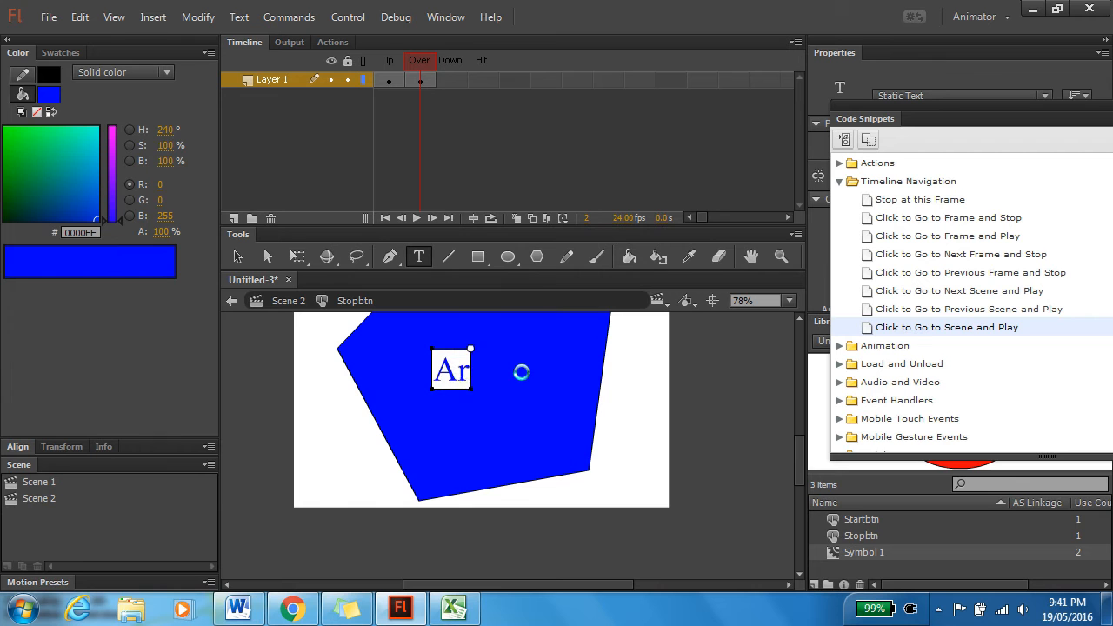
pyautogui.write('e you sure')
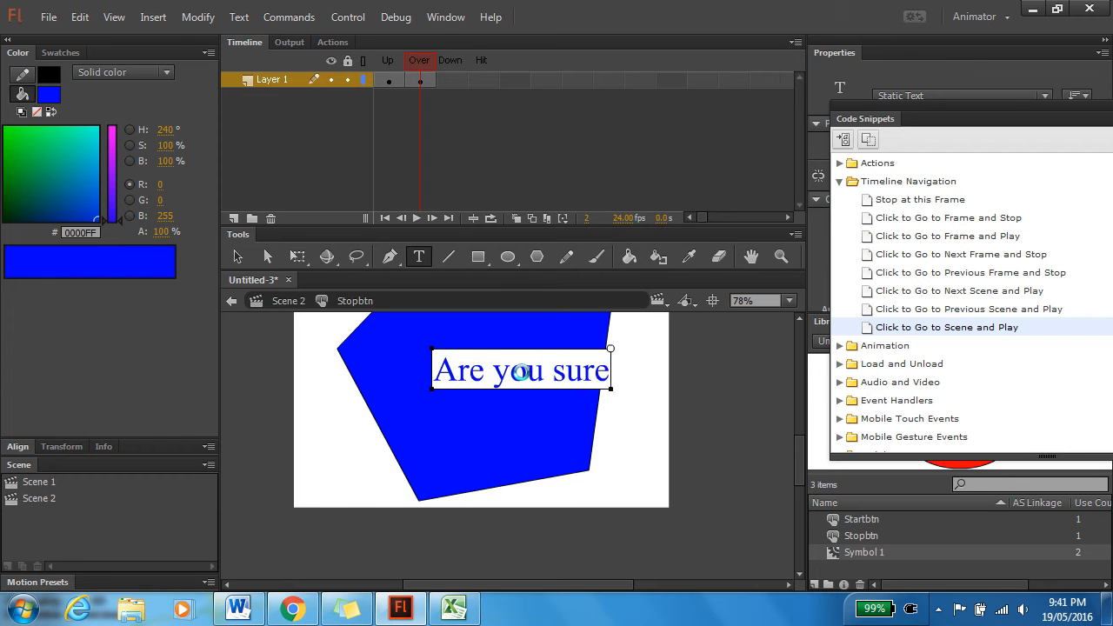
pyautogui.write('?')
pyautogui.click(237, 256)
pyautogui.moveTo(533, 374); pyautogui.dragTo(491, 368)
# Change the color of the "Are you sure?" text to white FFFFFF
pyautogui.press('t')
pyautogui.moveTo(574, 363); pyautogui.dragTo(373, 360)
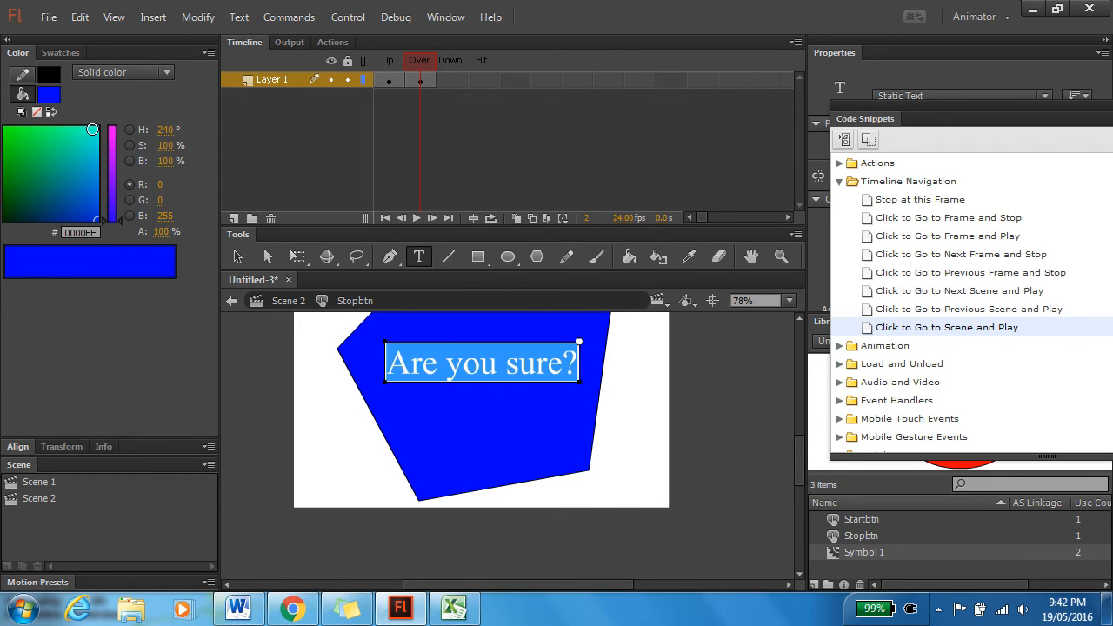
pyautogui.click(98, 129)
pyautogui.click(99, 126)
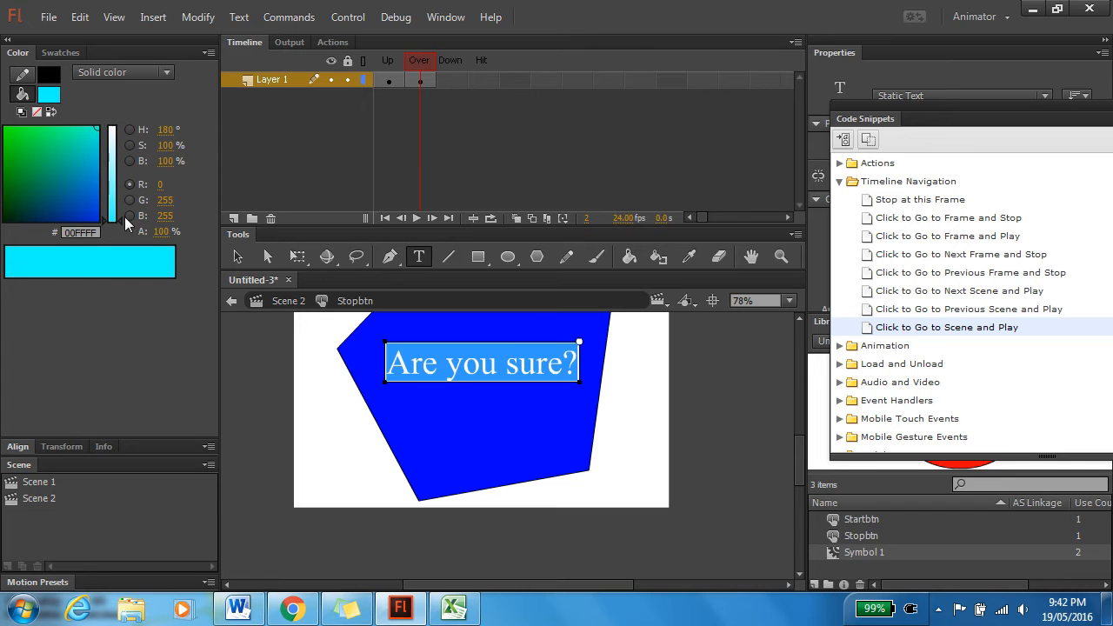
pyautogui.moveTo(118, 219); pyautogui.dragTo(109, 113)
pyautogui.click(96, 128)
pyautogui.click(100, 123)
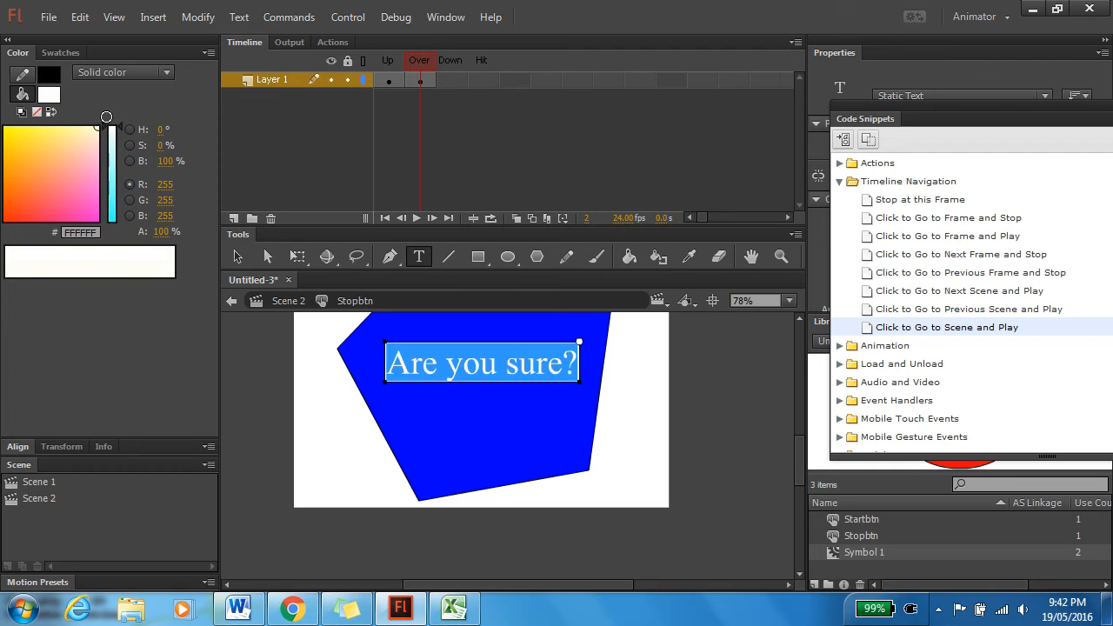
pyautogui.press('Escape')
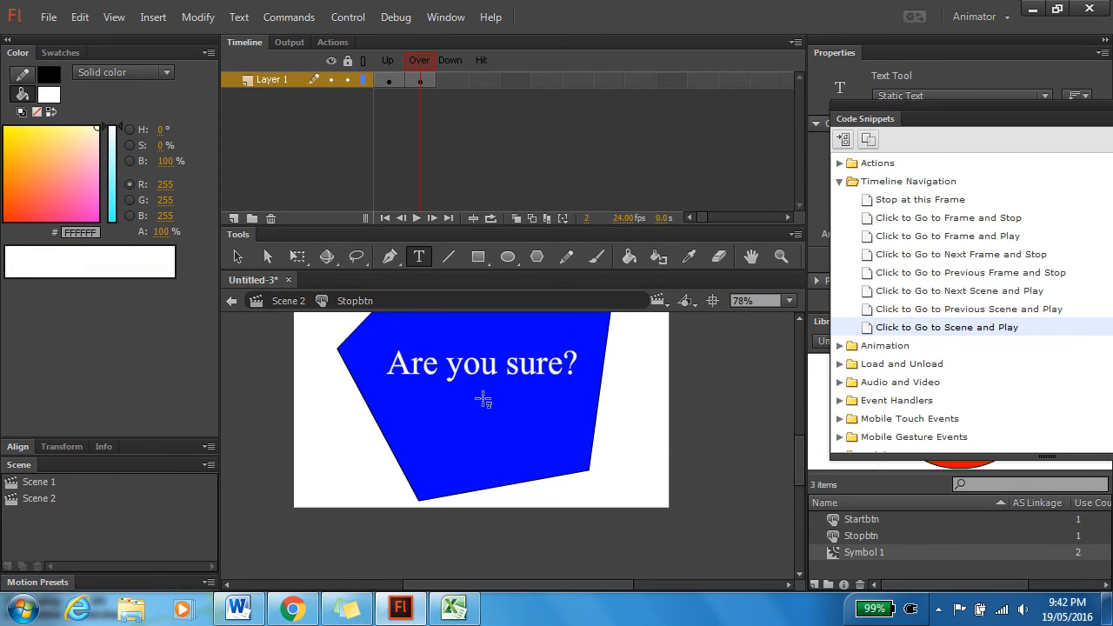
# Test the movie by following the START button through to the Stop button, and close the preview
pyautogui.hotkey('ctrl', 'Return')
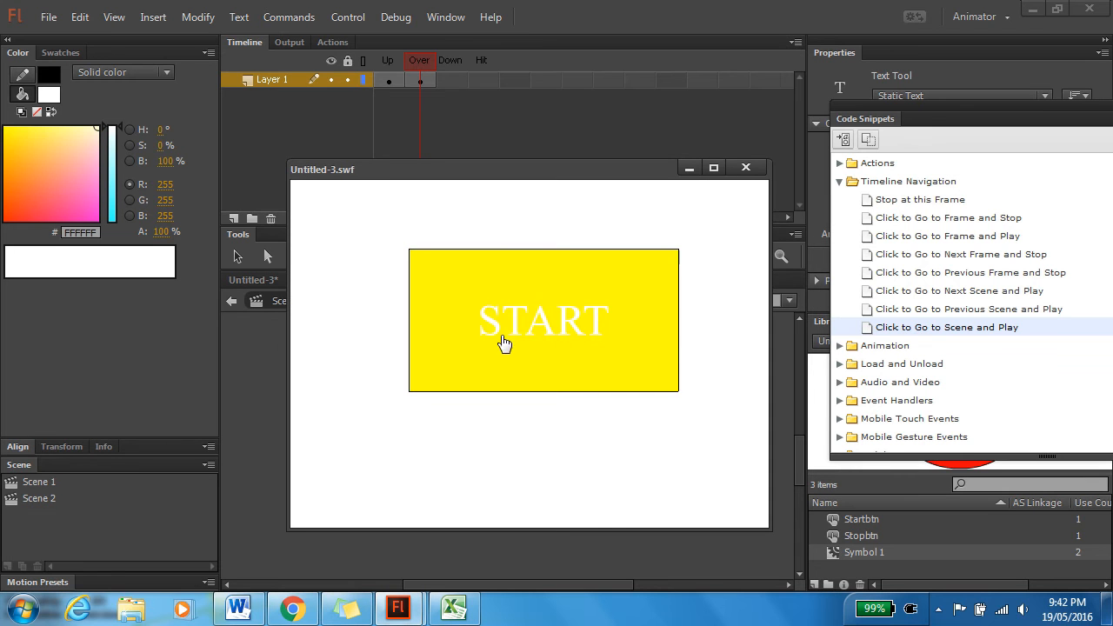
pyautogui.click(620, 342)
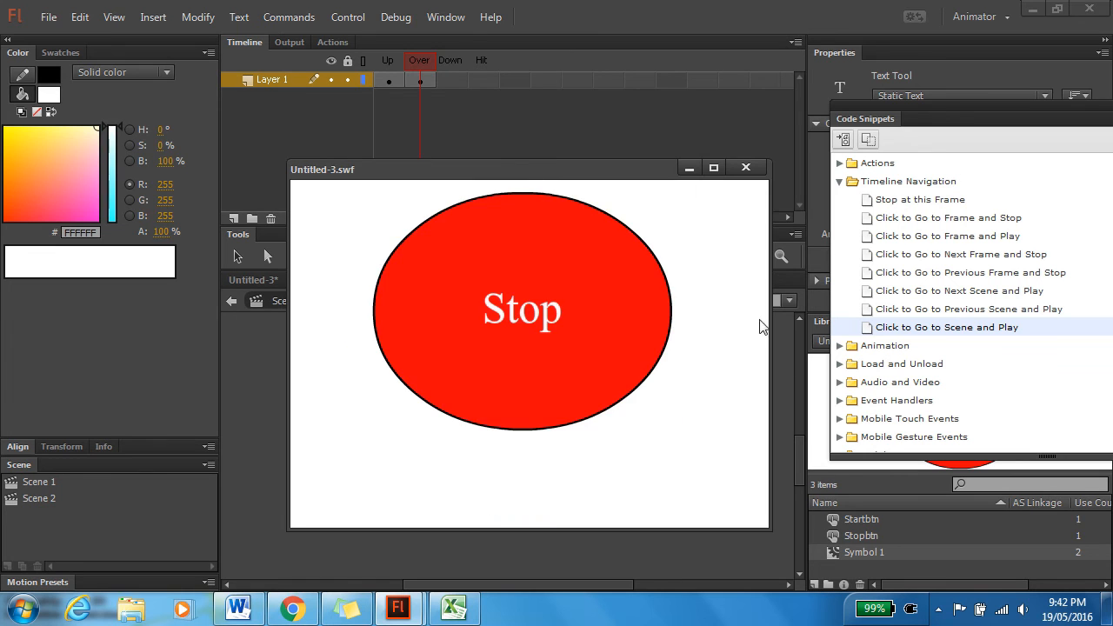
pyautogui.click(745, 167)
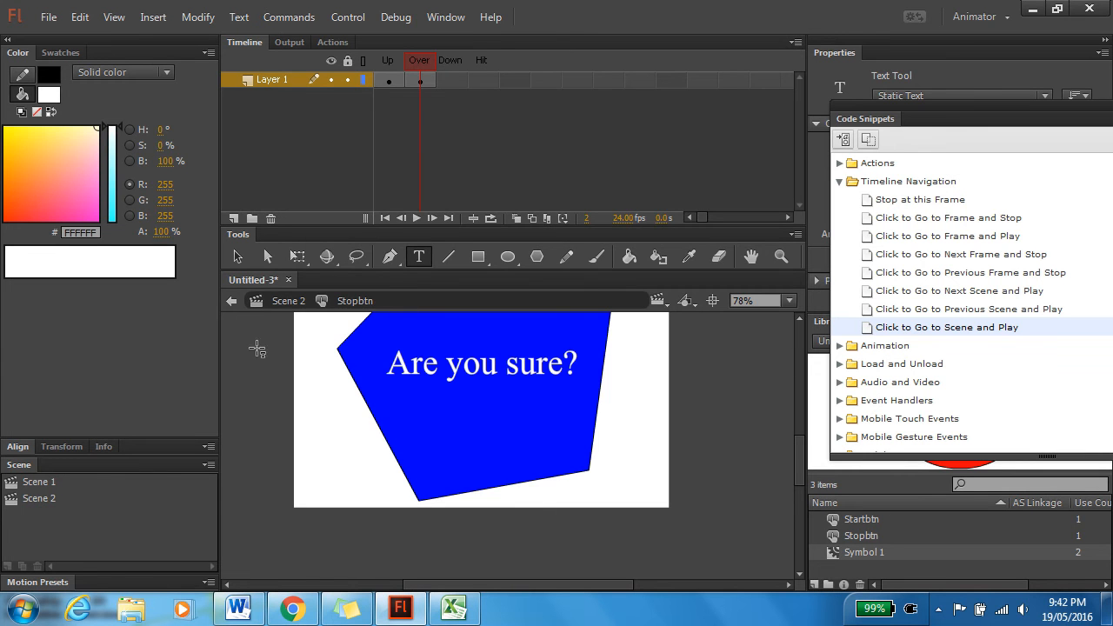
# Leave the Stop button symbol, return to Scene 1, and select frame 1 of the Actions layer
pyautogui.click(233, 297)
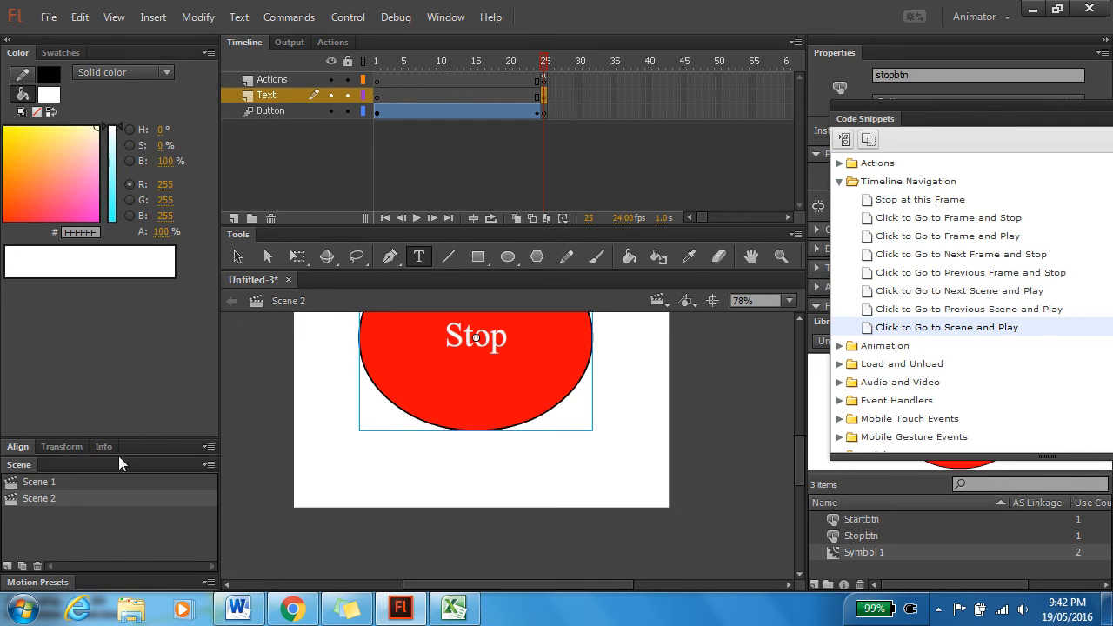
pyautogui.click(52, 482)
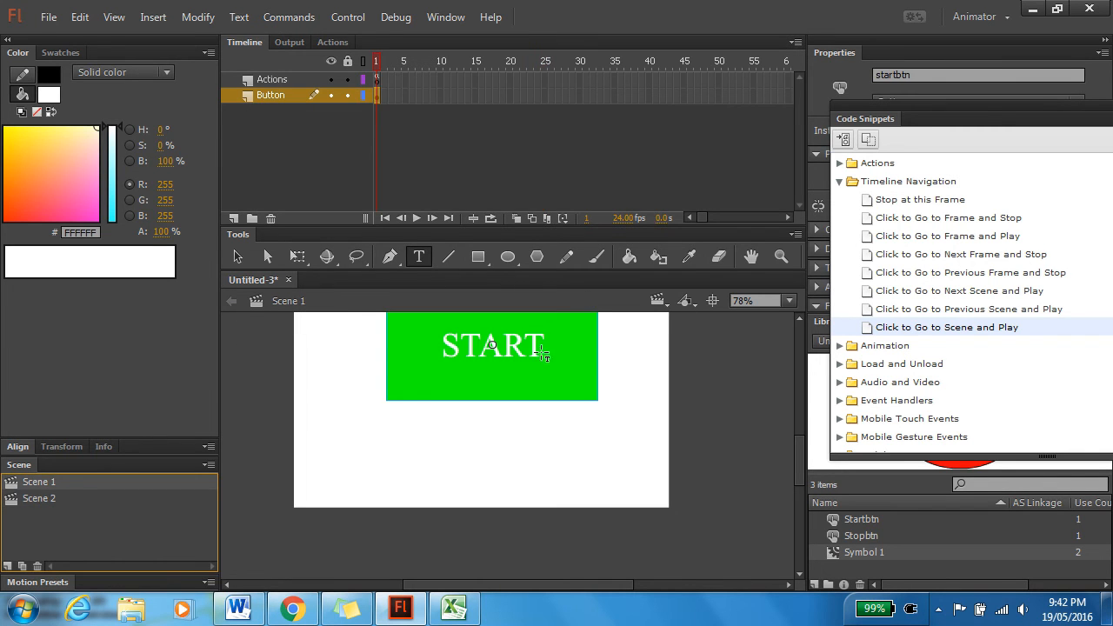
pyautogui.click(237, 256)
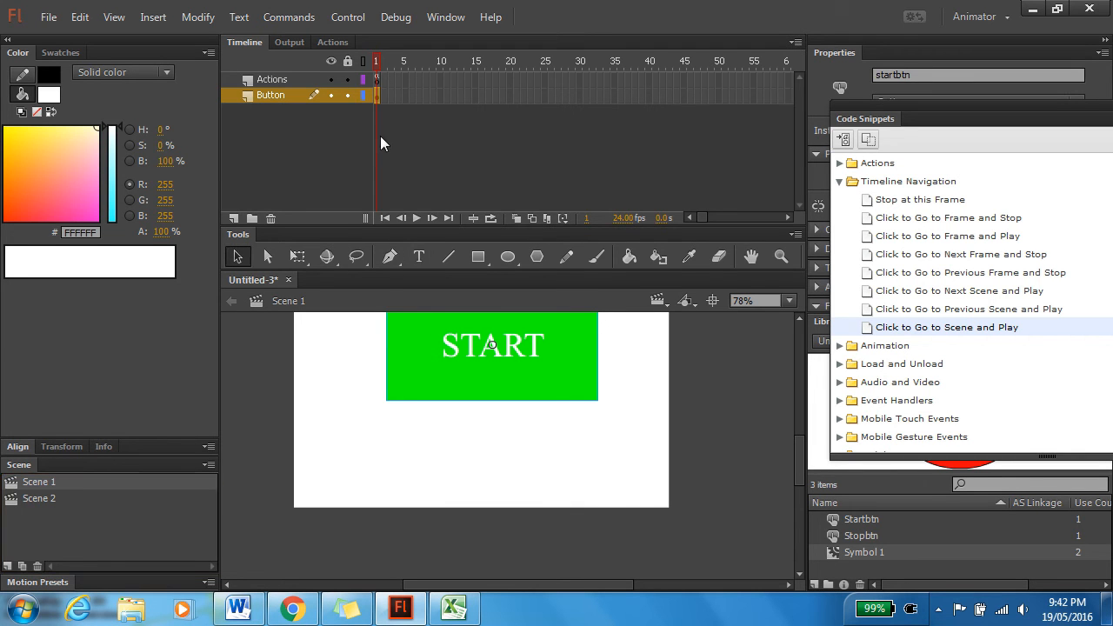
pyautogui.click(378, 79)
# Test the START button and the Stop button's Over state in the movie preview, and close the preview
pyautogui.hotkey('ctrl', 'Return')
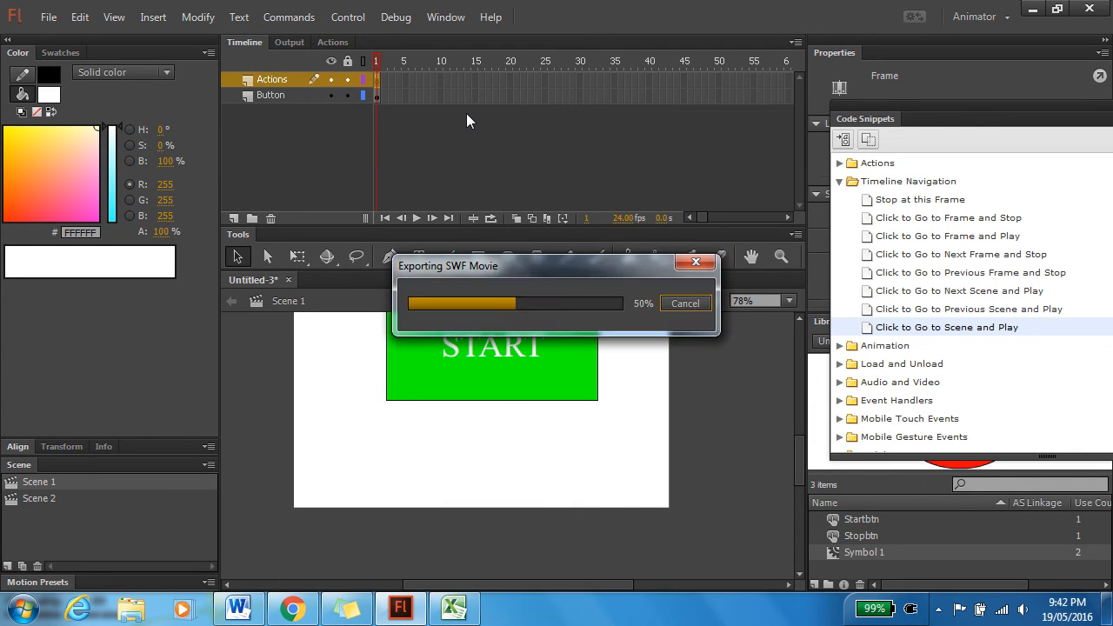
pyautogui.click(559, 295)
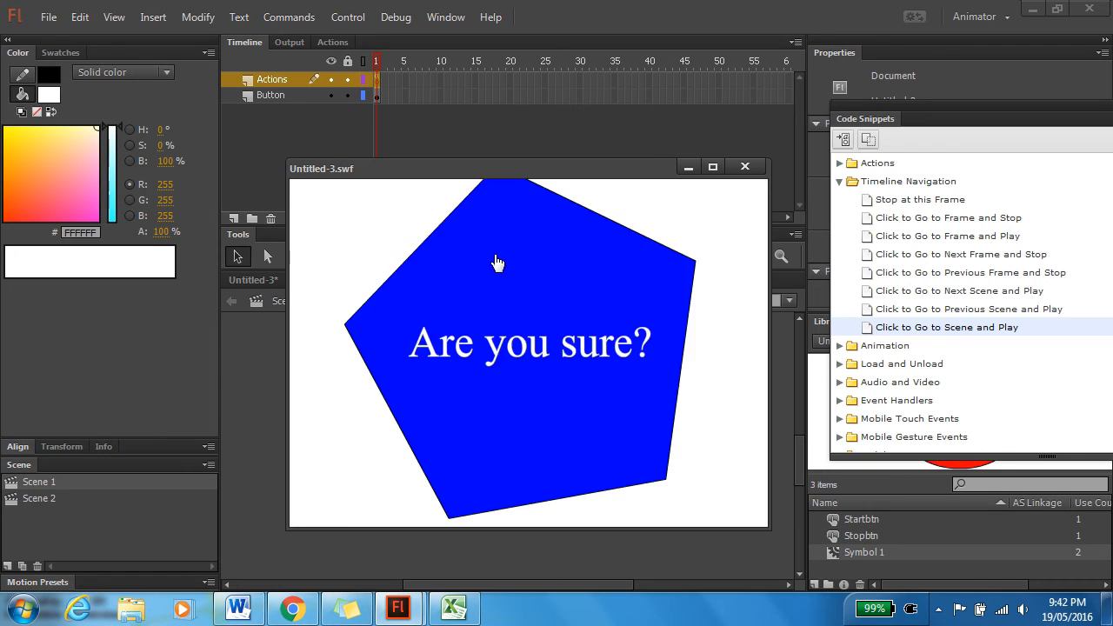
pyautogui.click(744, 167)
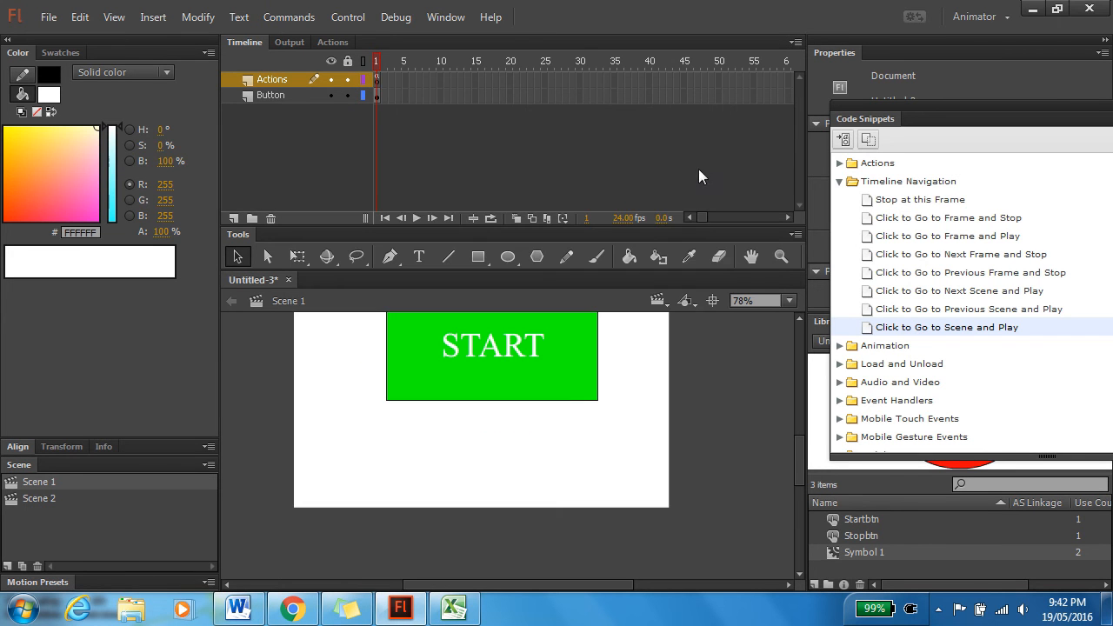
# Set the frame number in Scene 1's START button script to 25 so gotoAndPlay targets frame 25 of Scene 2
pyautogui.click(376, 79)
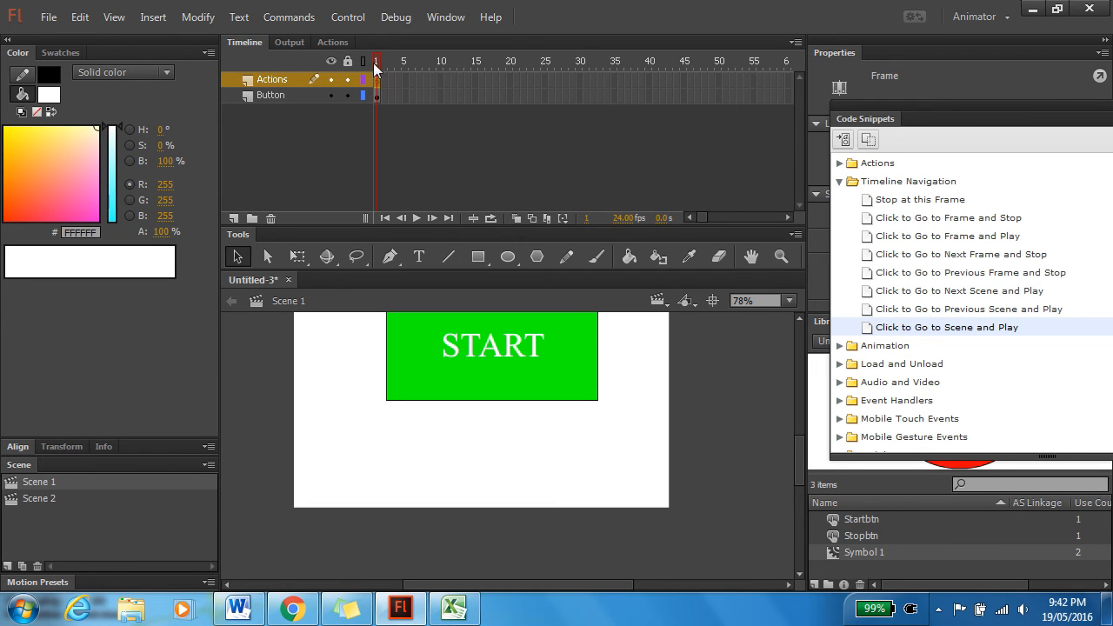
pyautogui.click(342, 44)
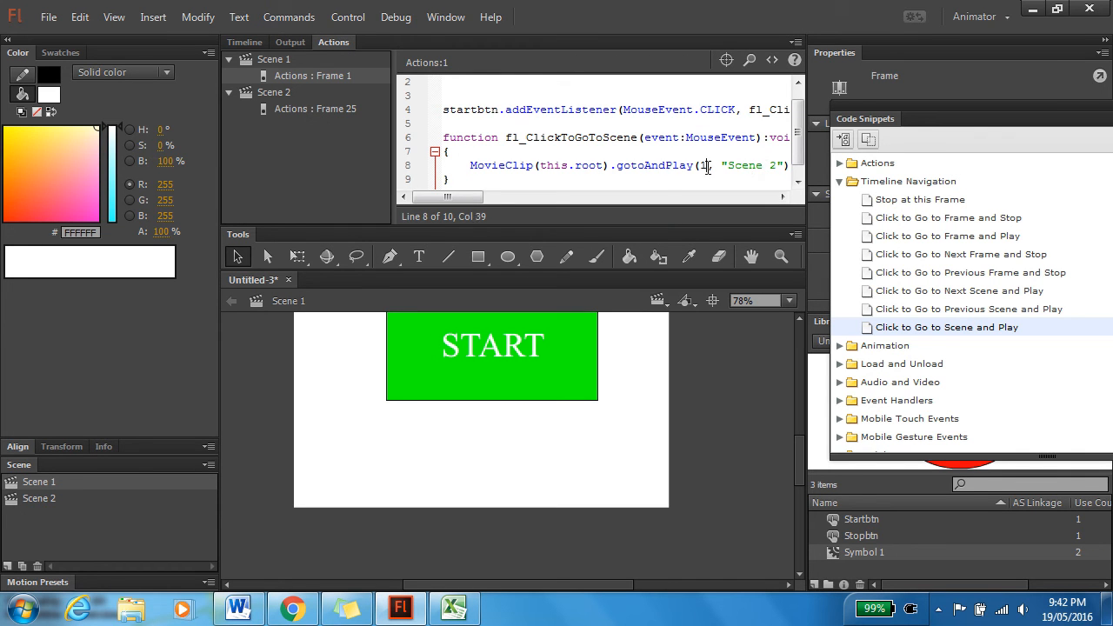
pyautogui.click(243, 41)
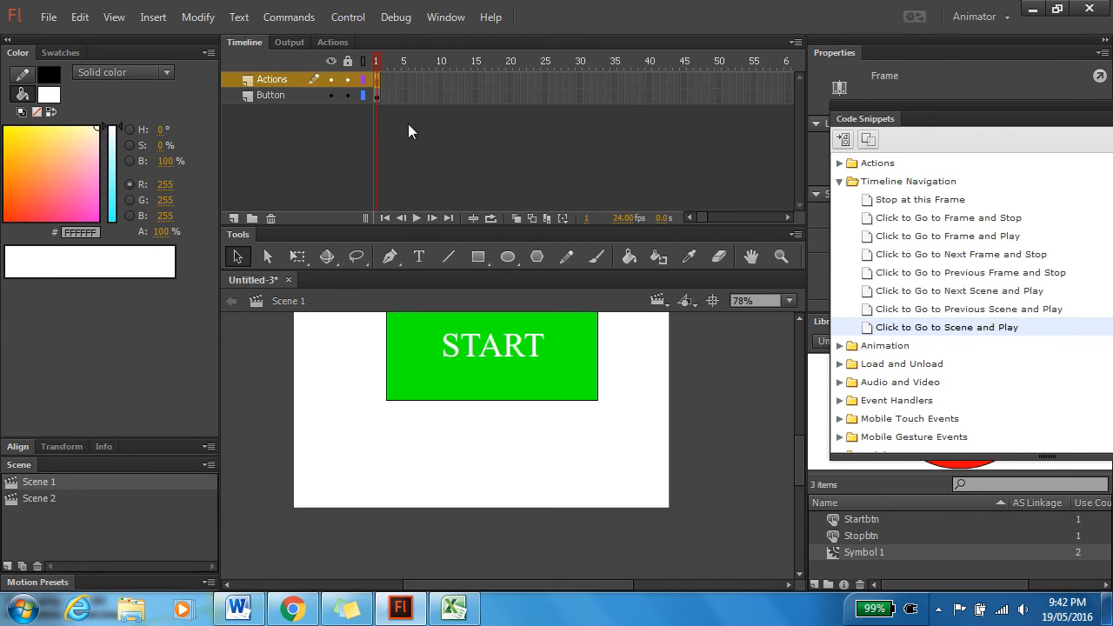
pyautogui.click(39, 498)
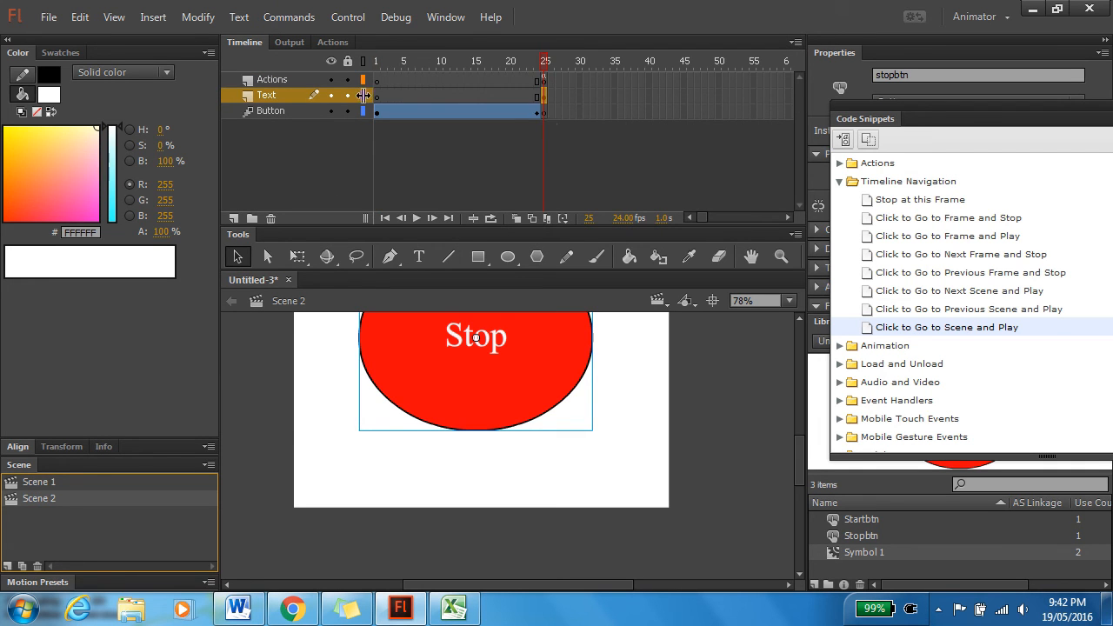
pyautogui.click(325, 42)
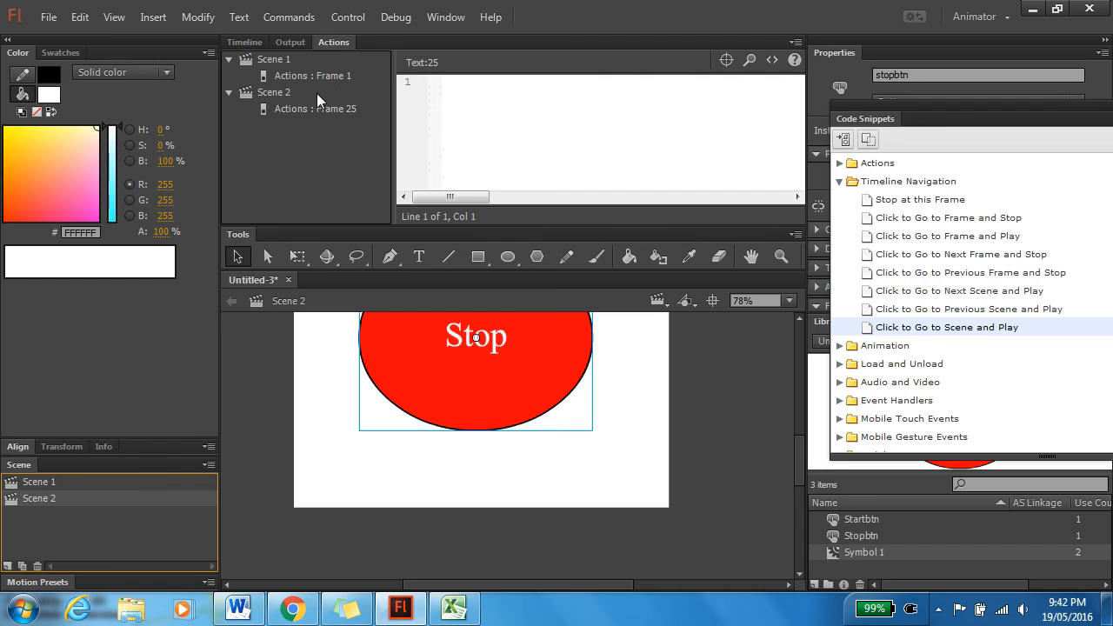
pyautogui.click(322, 77)
pyautogui.click(708, 165)
pyautogui.press('BackSpace')
pyautogui.write('25')
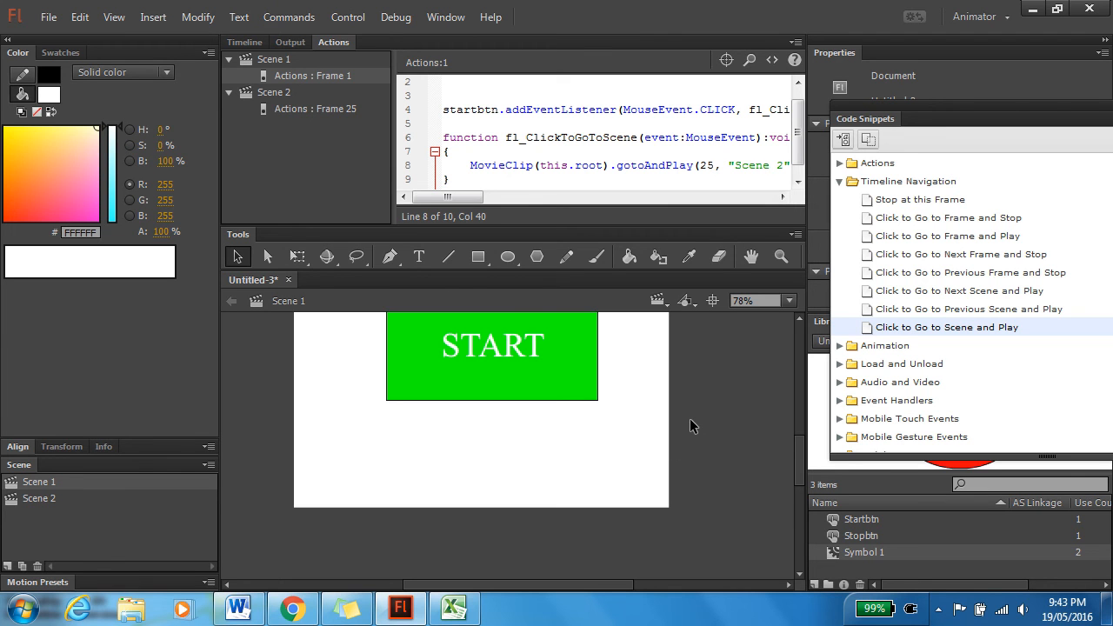
# Test the START button's jump to Scene 2 frame 25 in the movie preview, and close the preview
pyautogui.hotkey('ctrl', 'Return')
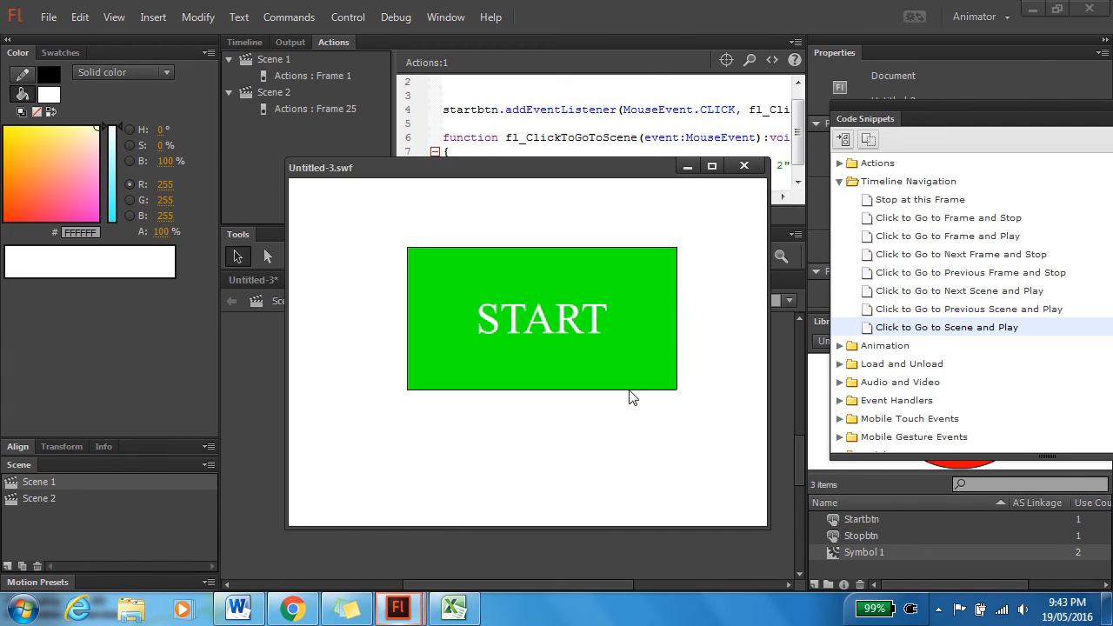
pyautogui.click(622, 341)
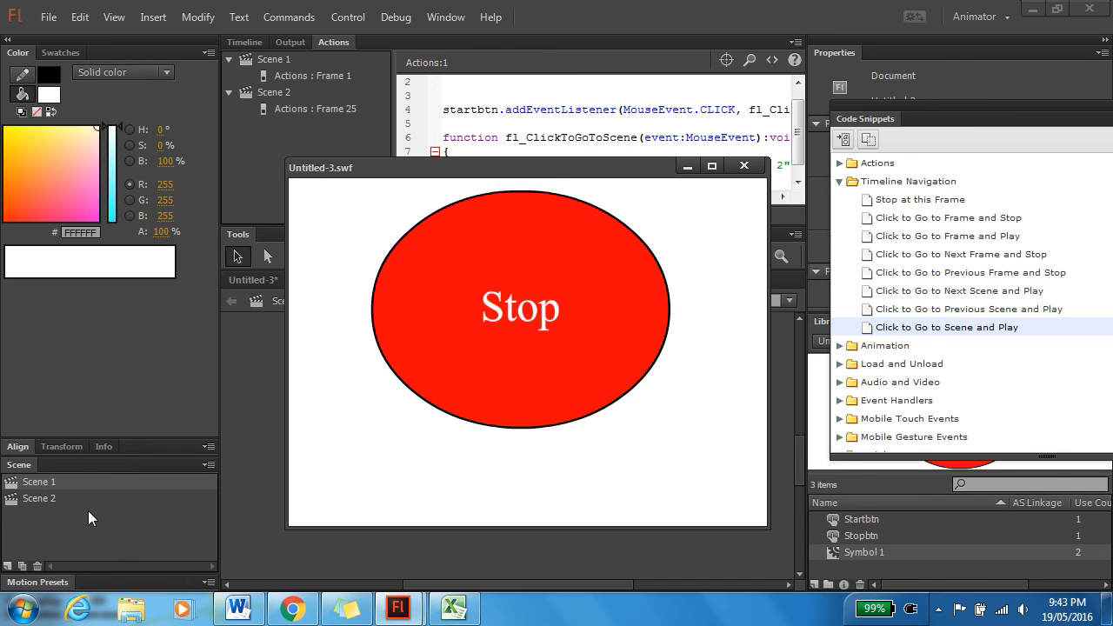
pyautogui.click(743, 166)
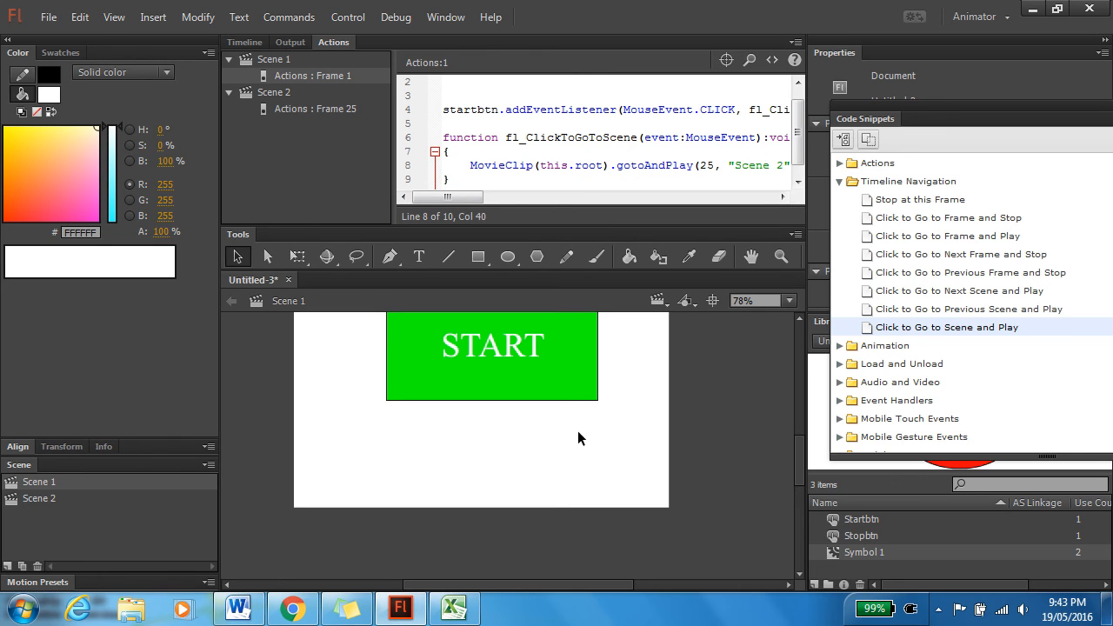